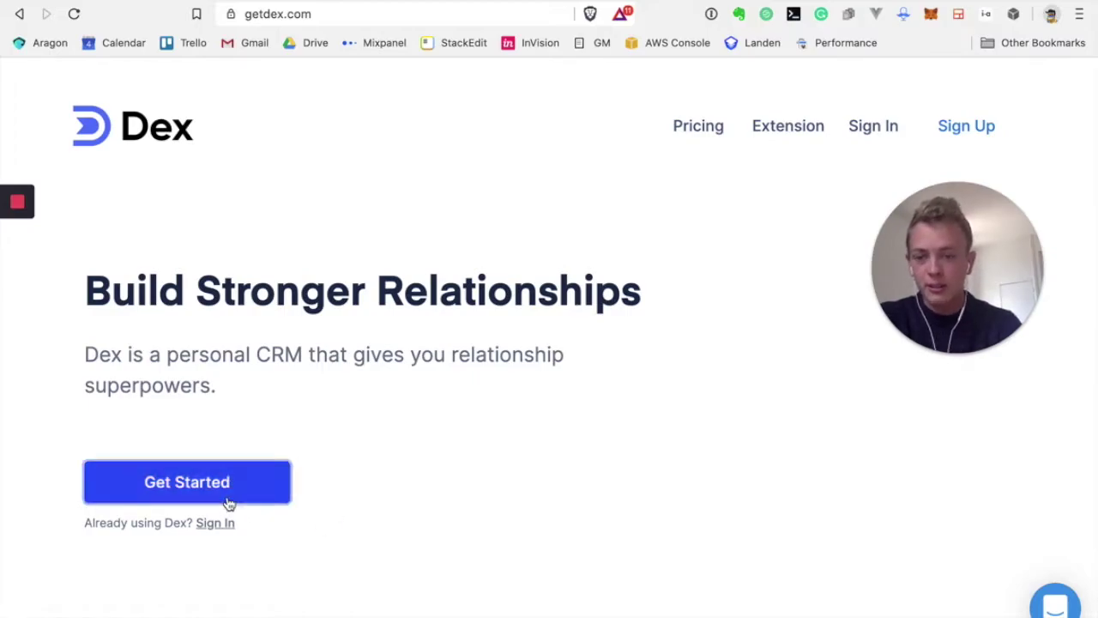
Start a free Dex account and enter a name and the account e-mail
click(229, 500)
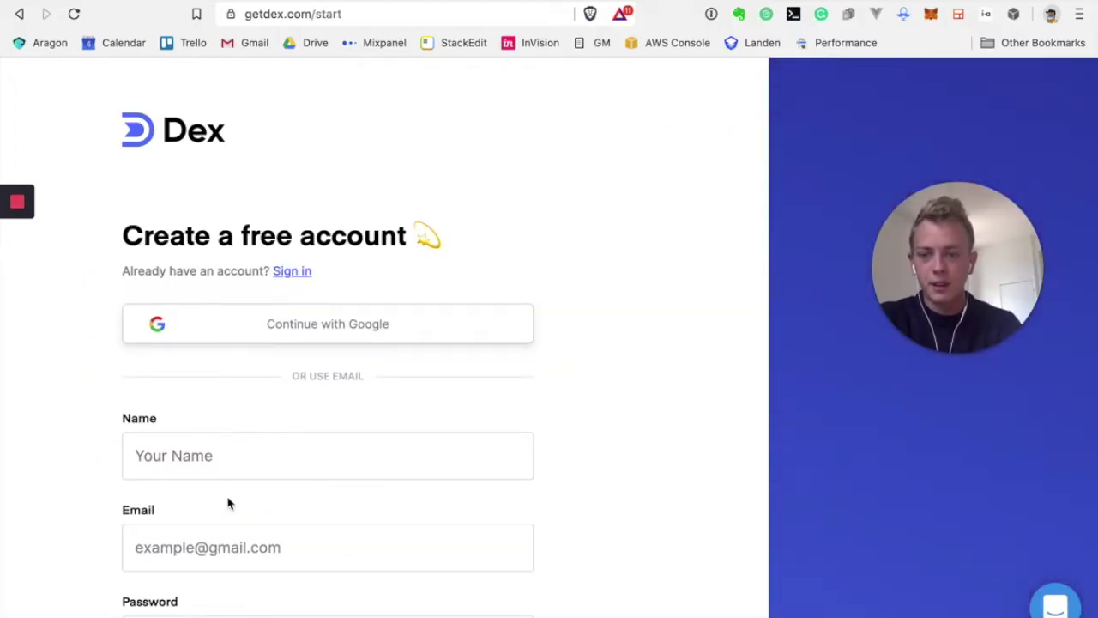
scroll(278, 419, down, 1)
click(221, 391)
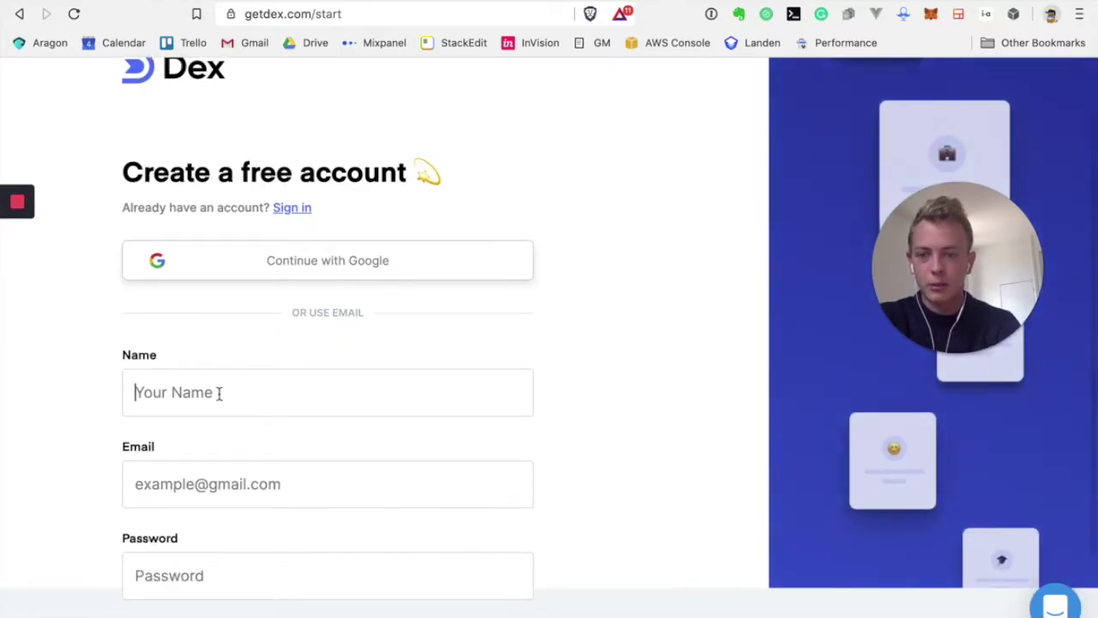
text(Nathan)
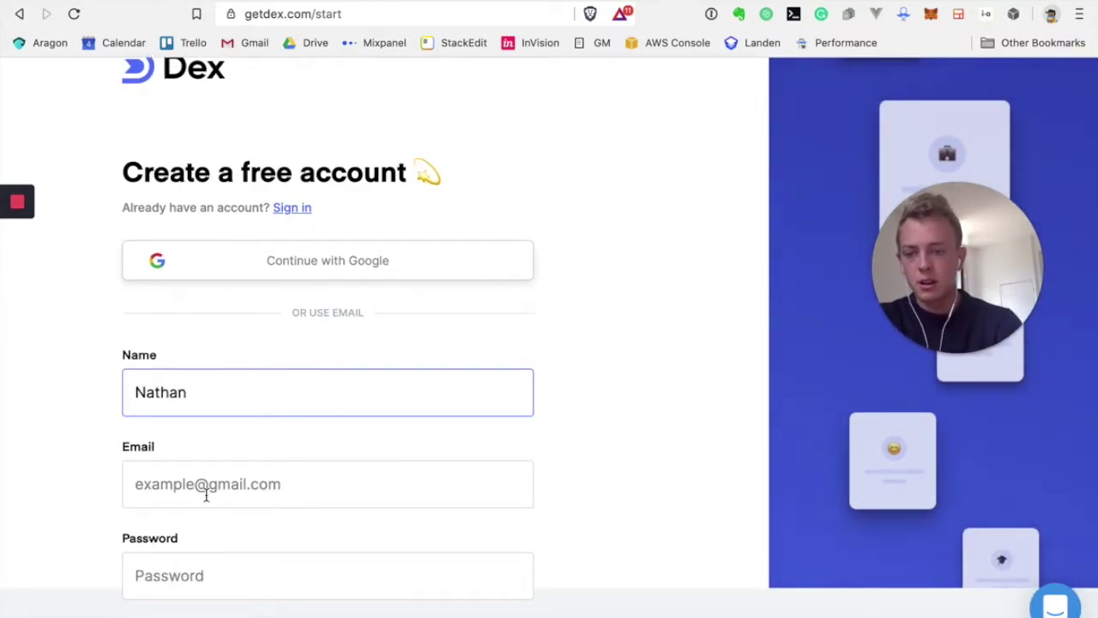
scroll(206, 495, down, 1)
click(225, 468)
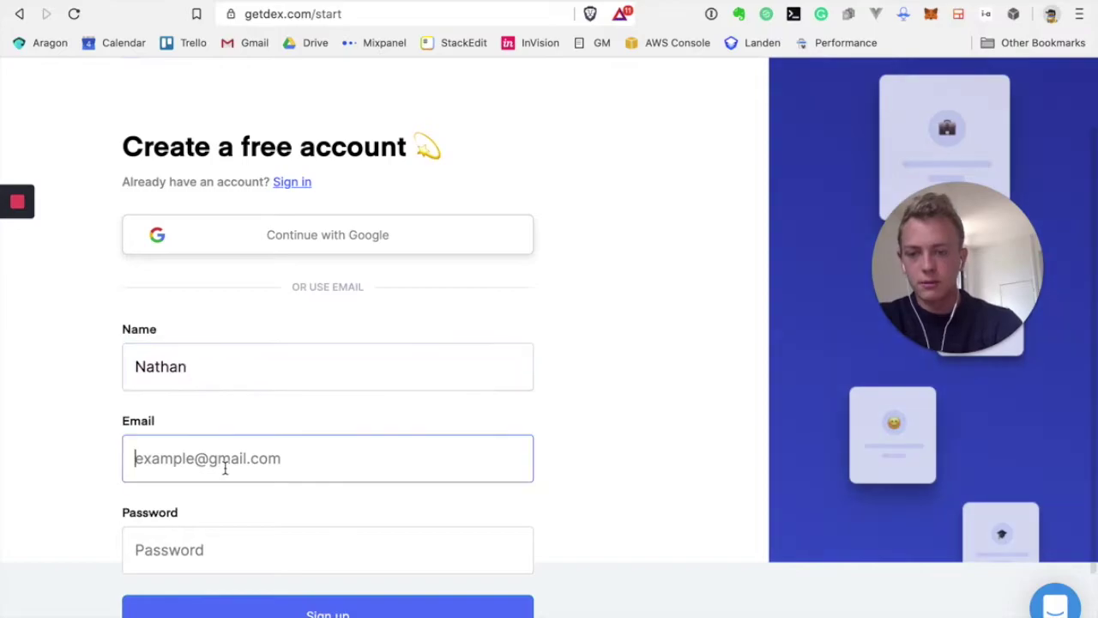
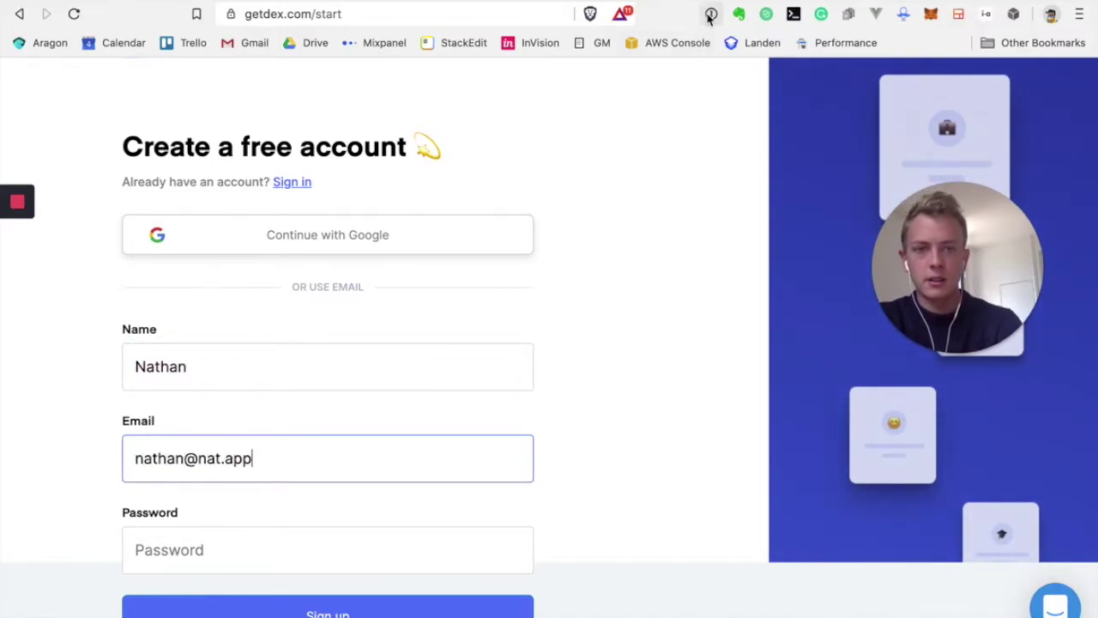
Autofill the password from 1Password, re-enter the e-mail, and submit the sign-up
click(712, 15)
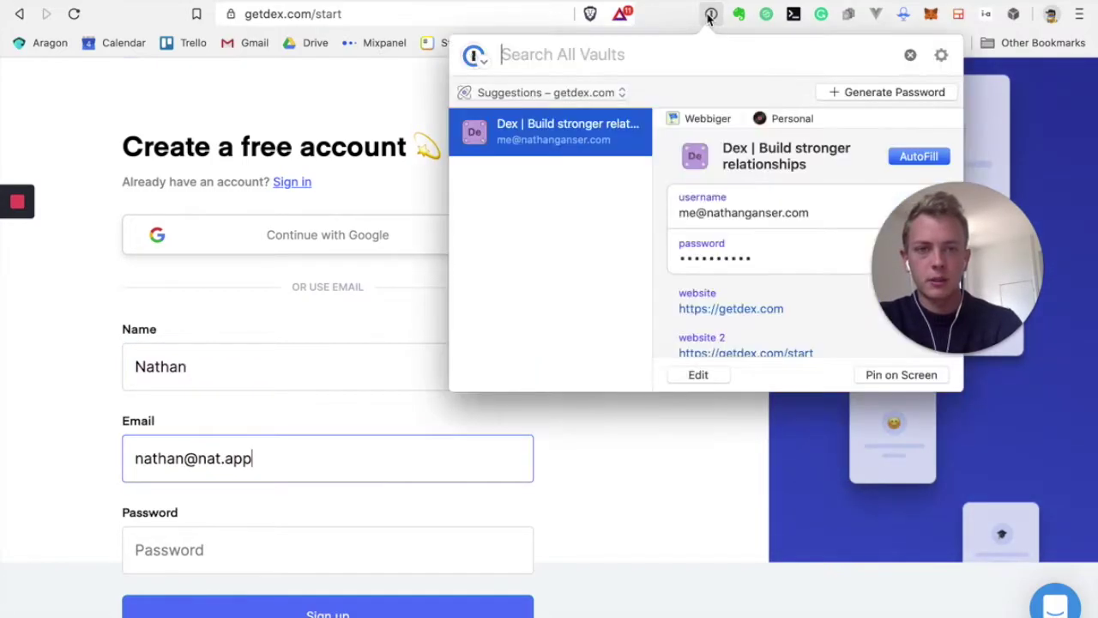
click(905, 161)
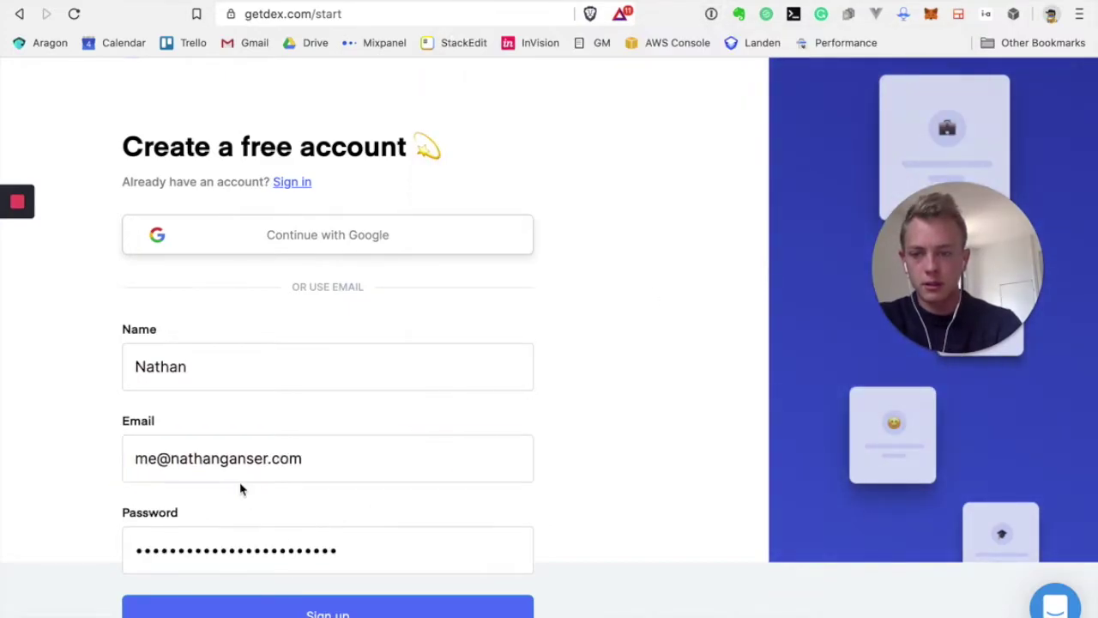
triple_click(229, 458)
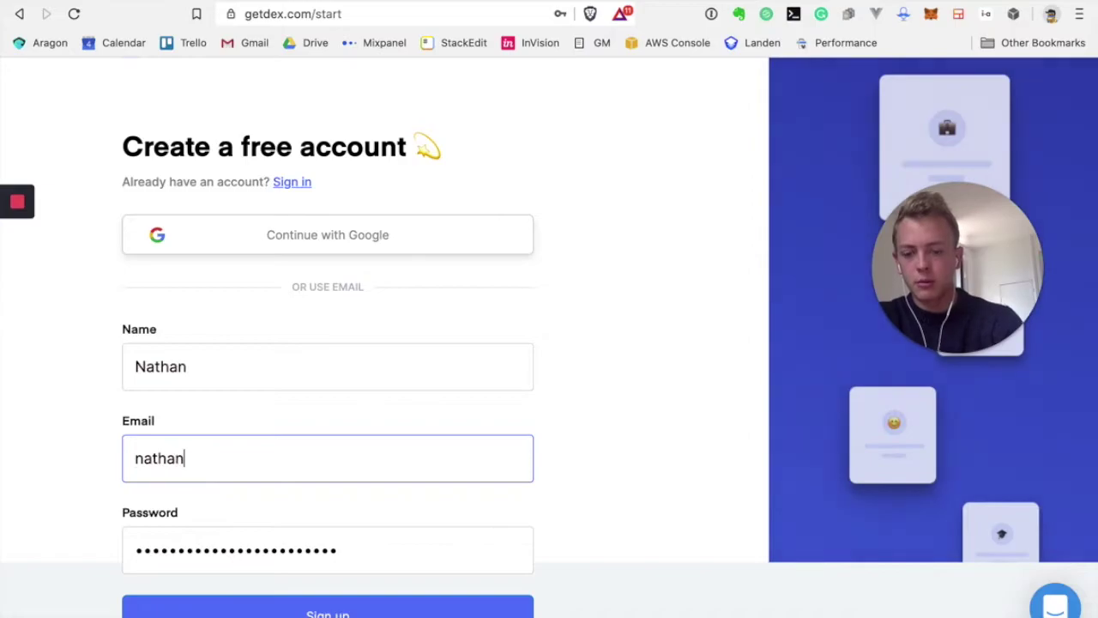
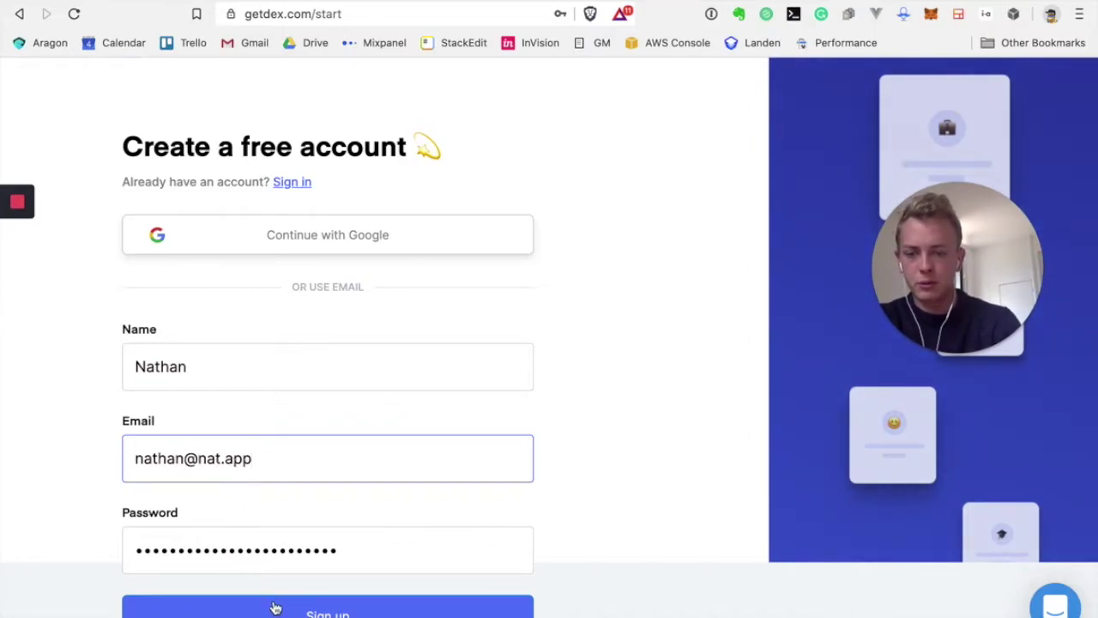
click(275, 610)
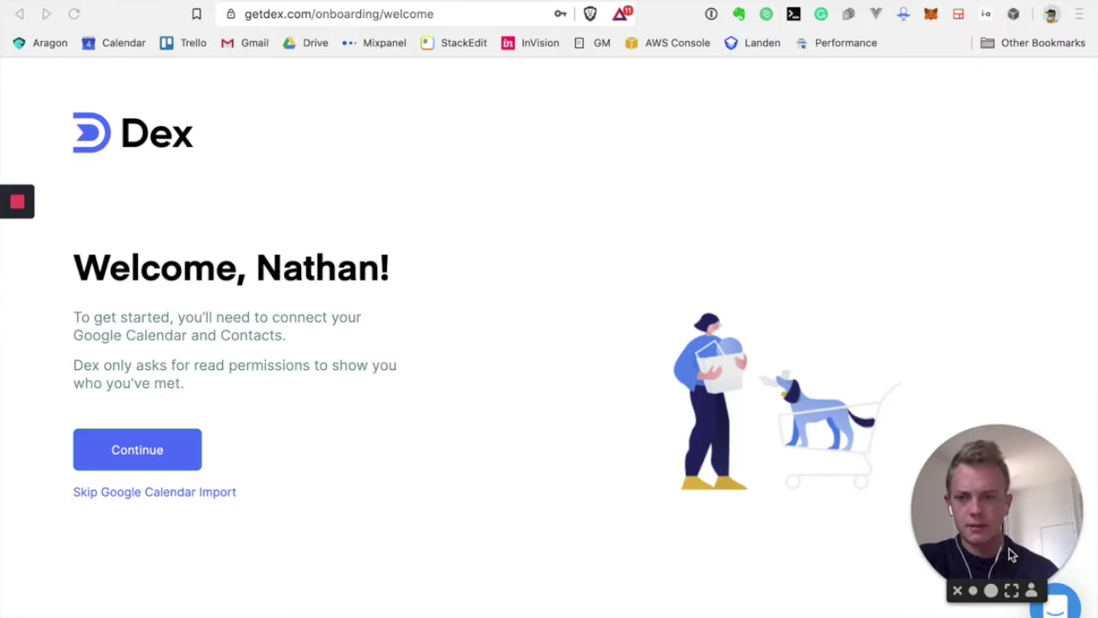
Continue from the Welcome page to connect Google Calendar and Contacts
click(144, 460)
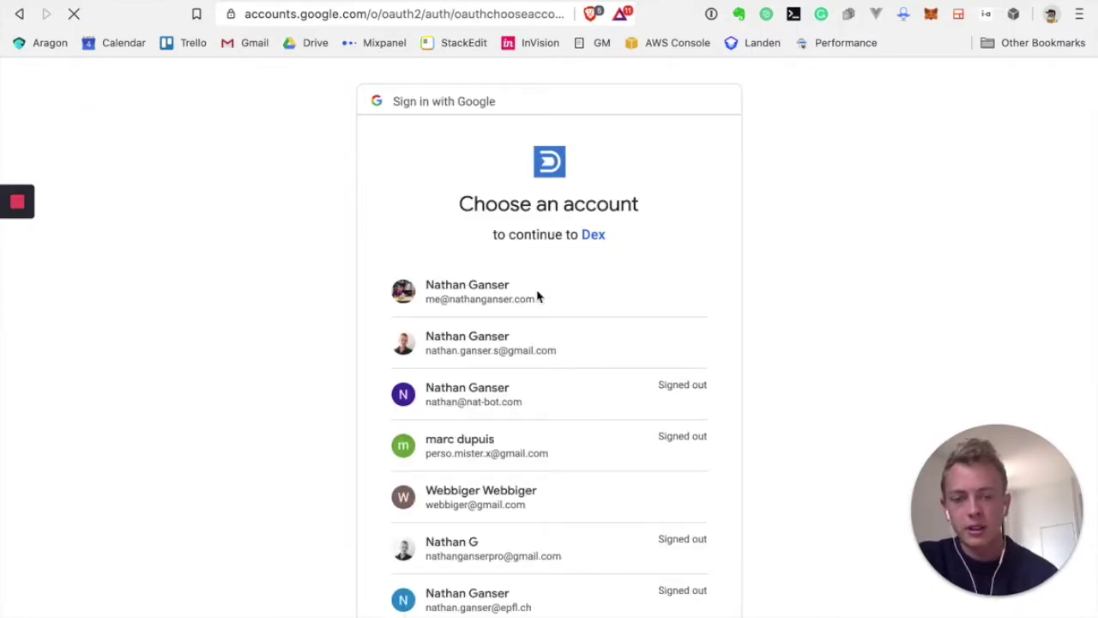
Pick the first Google account and allow Dex access to its contacts and calendars
click(487, 299)
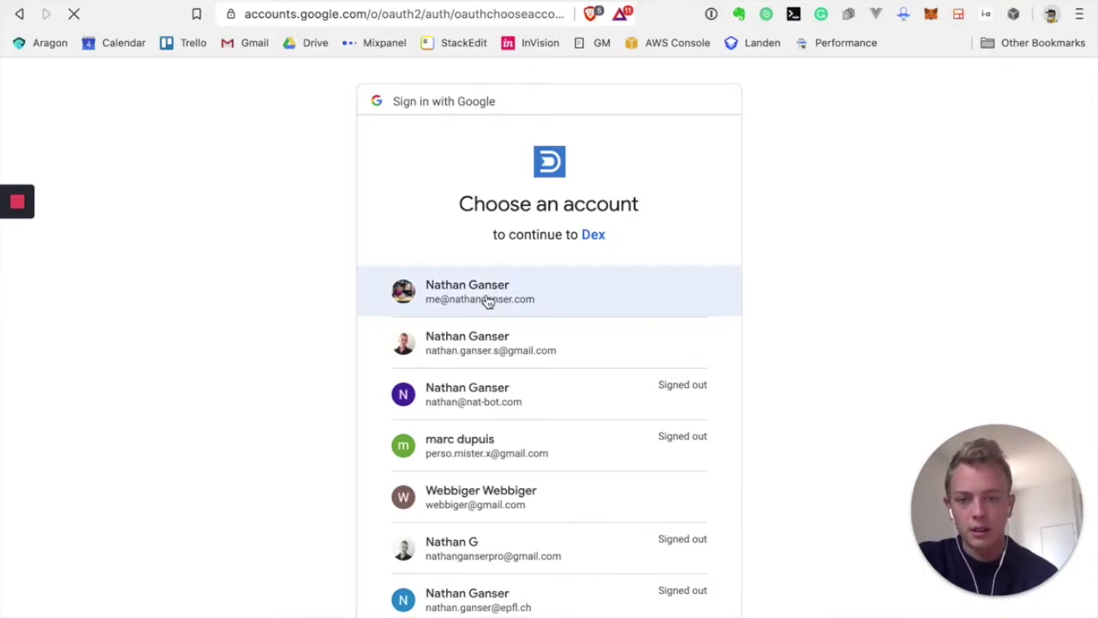
scroll(487, 300, down, 1)
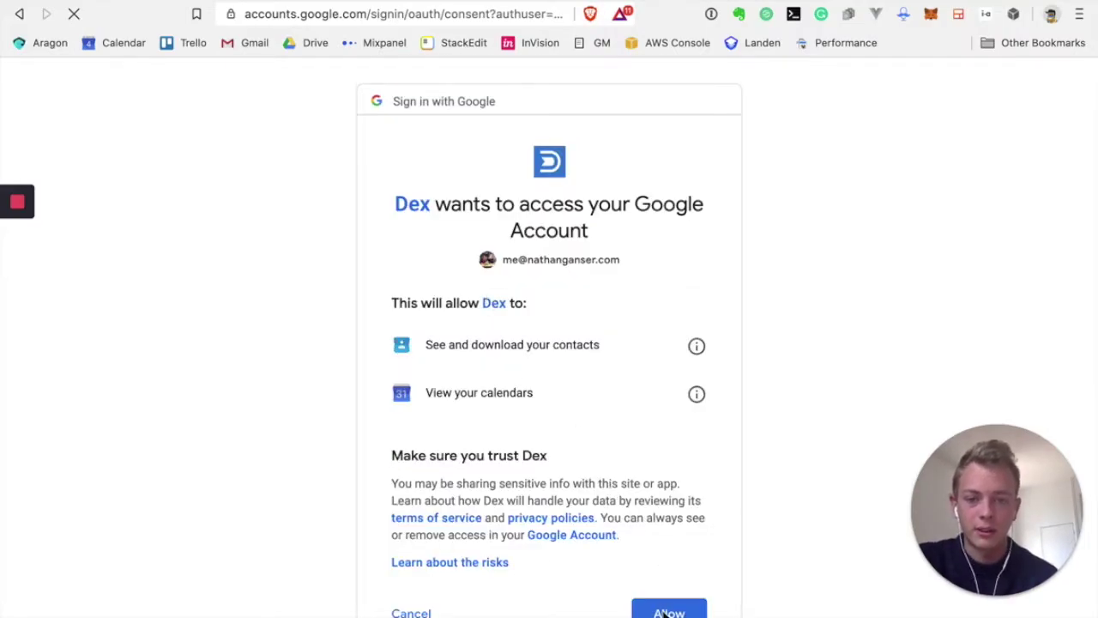
click(664, 611)
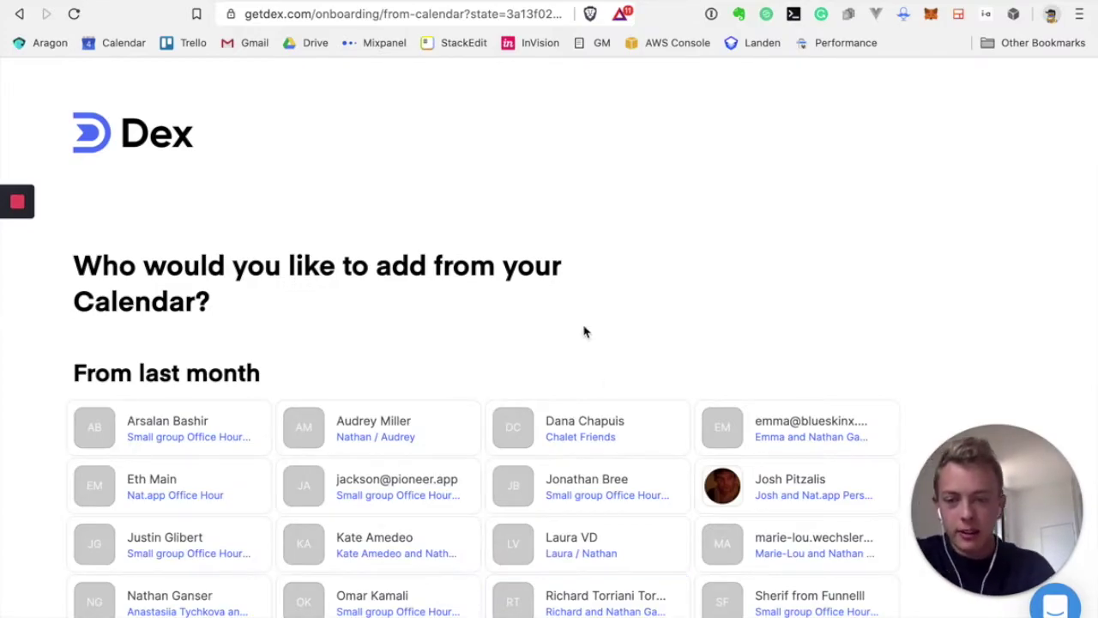
Check five of last month's contact cards, mostly in the second column
scroll(583, 330, down, 2)
scroll(583, 332, down, 1)
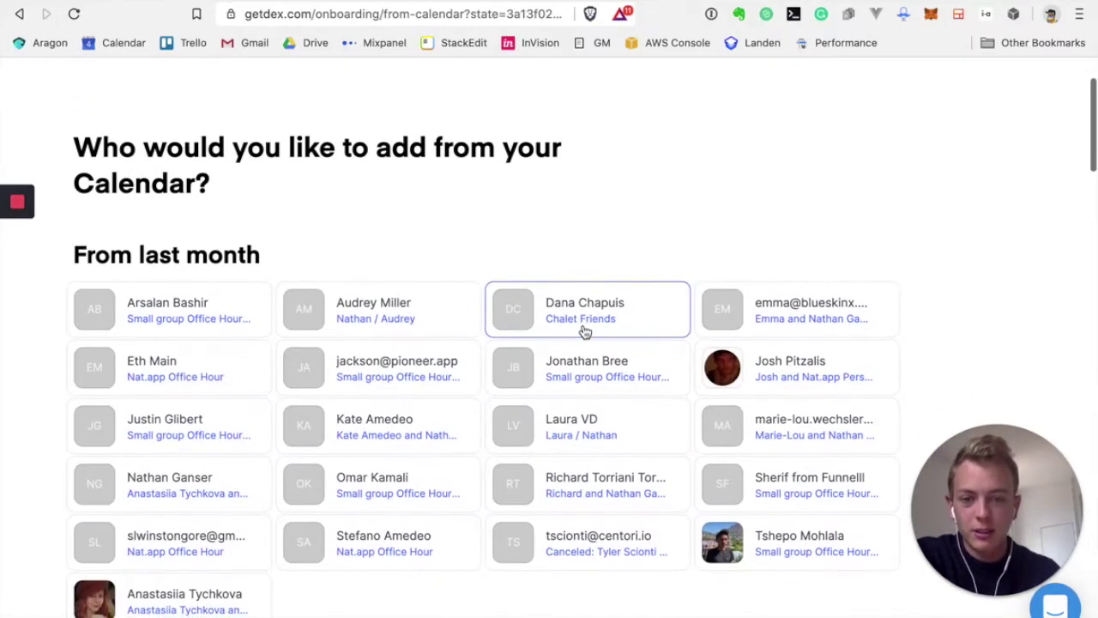
scroll(591, 429, down, 1)
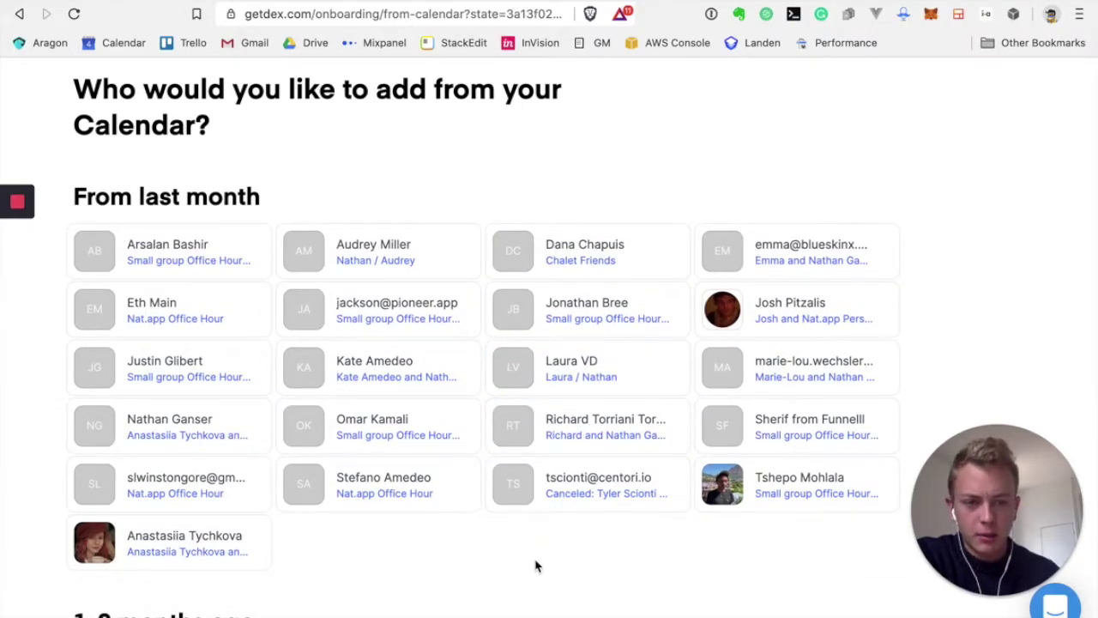
click(830, 302)
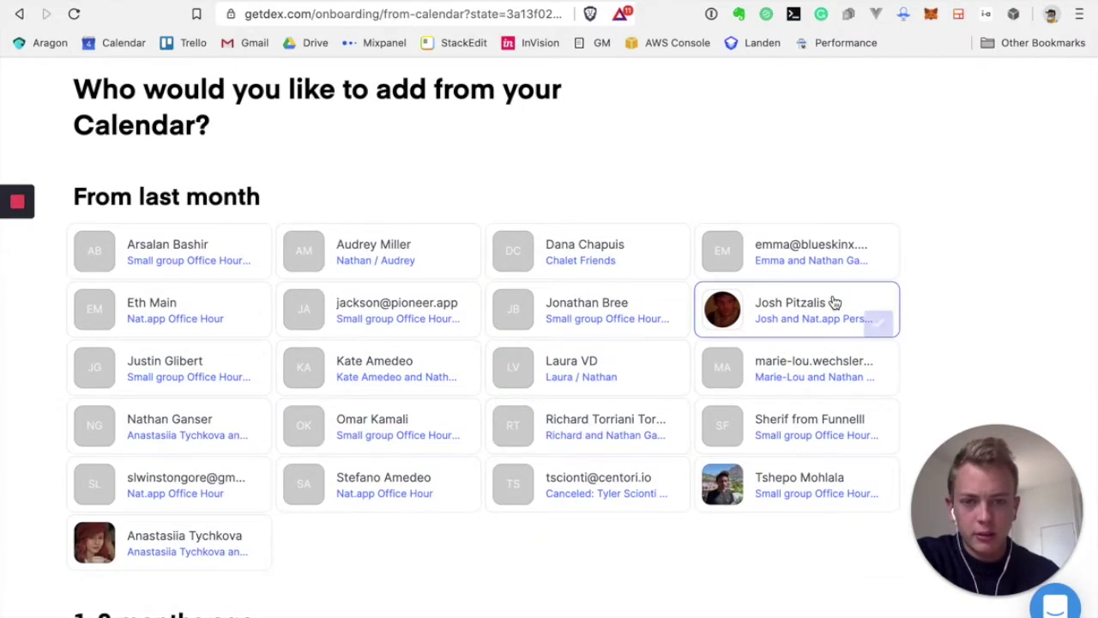
click(453, 244)
click(446, 320)
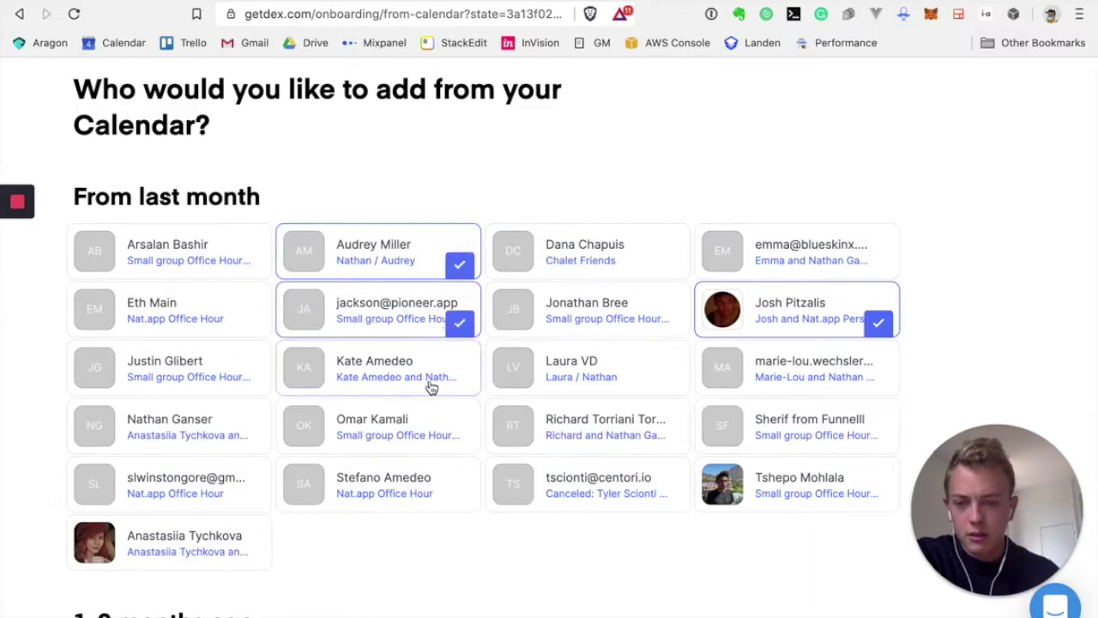
click(427, 428)
click(443, 485)
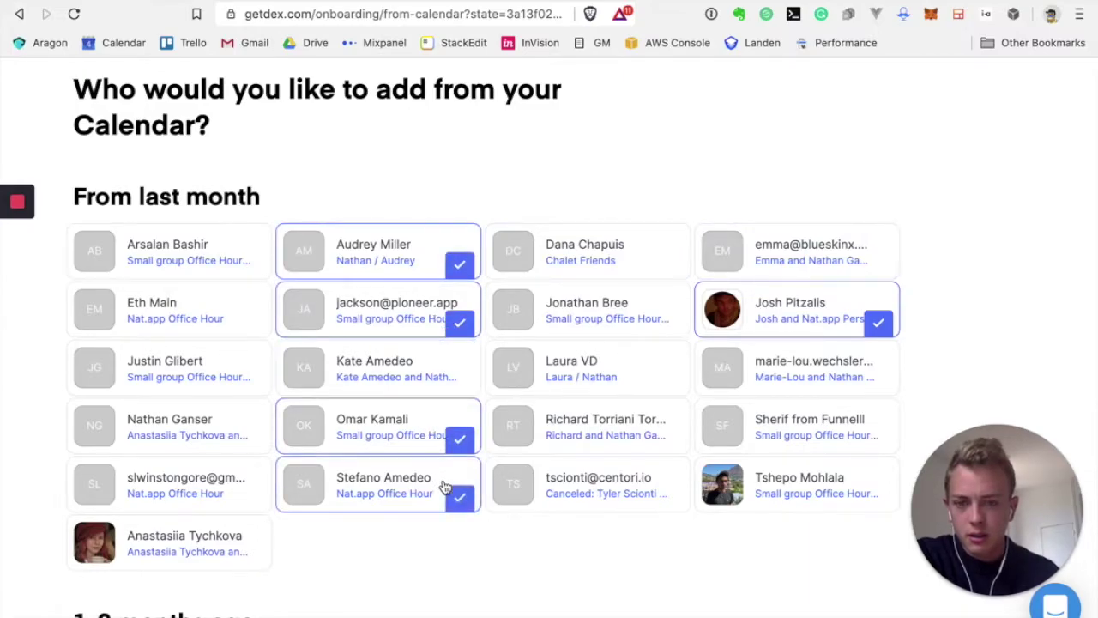
Check five more cards in the first and third columns, making ten selected
scroll(444, 485, down, 2)
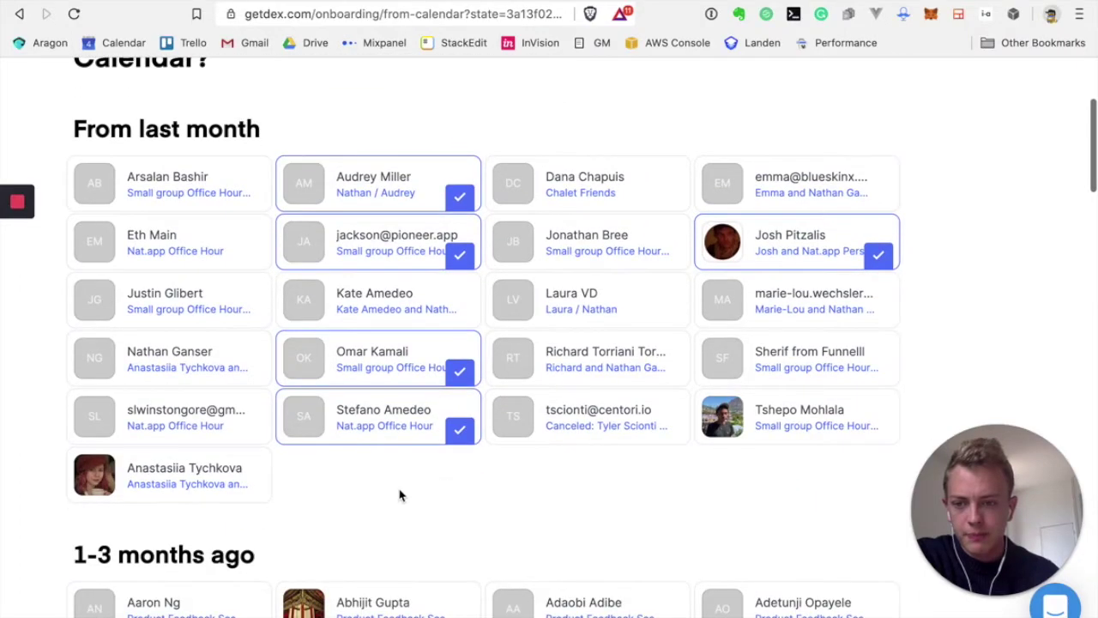
click(253, 425)
click(246, 375)
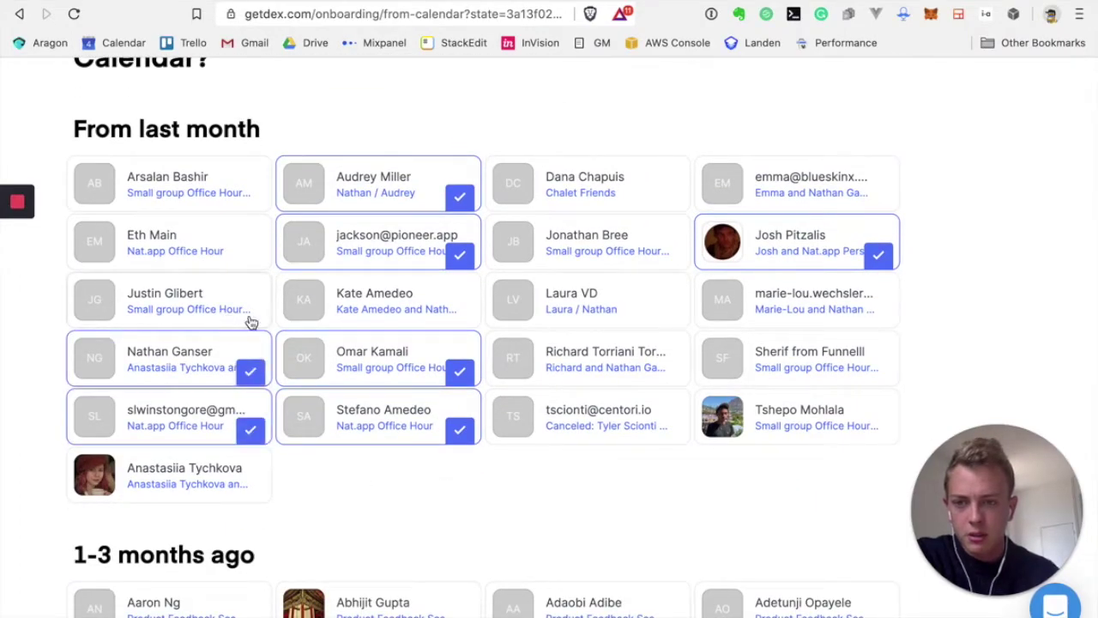
click(221, 238)
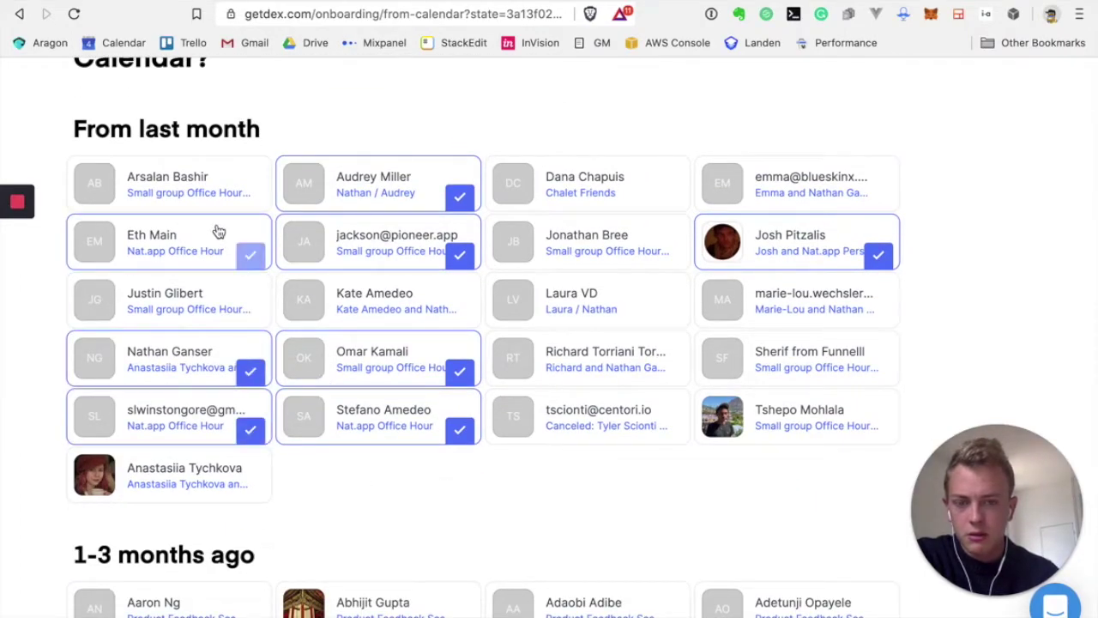
click(576, 370)
click(580, 417)
Check one contact from 1-3 months ago and three more recent contacts
scroll(404, 506, down, 2)
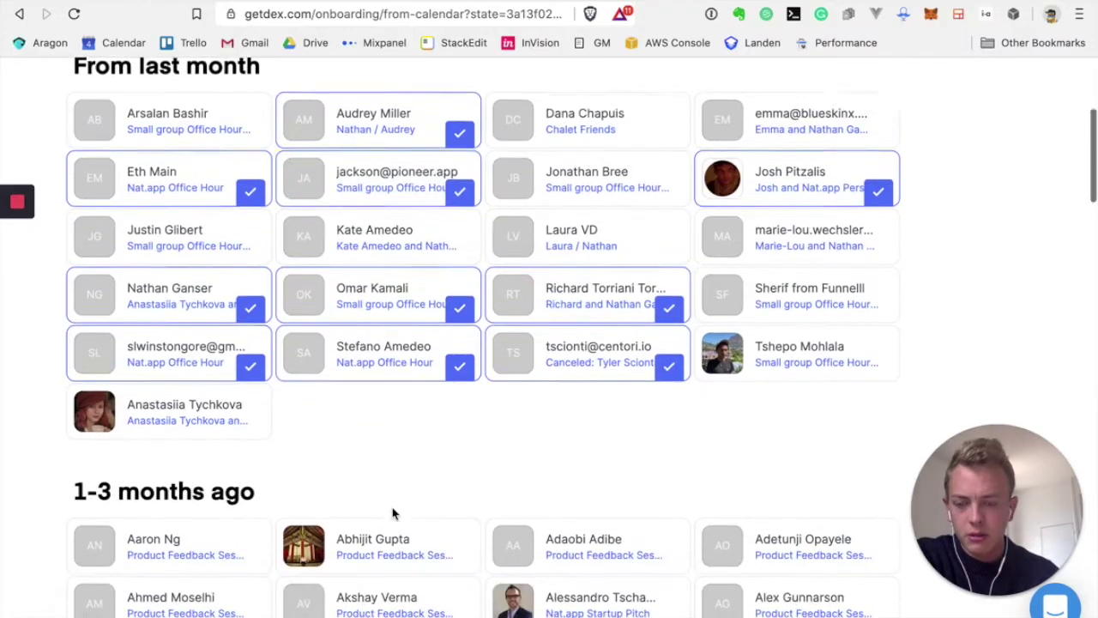
scroll(393, 513, down, 8)
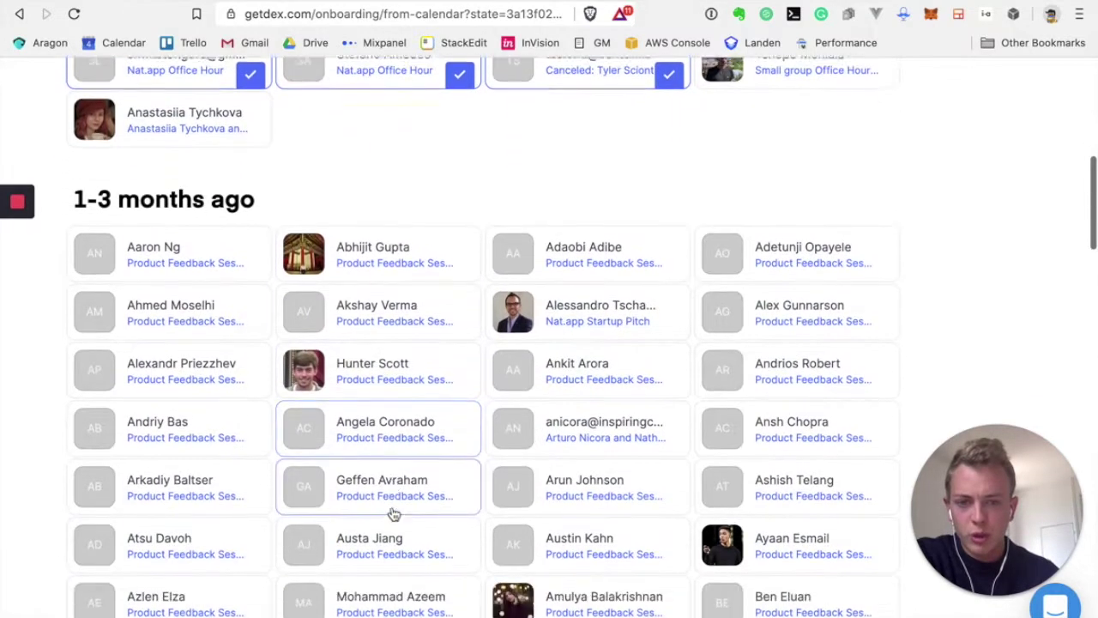
click(573, 298)
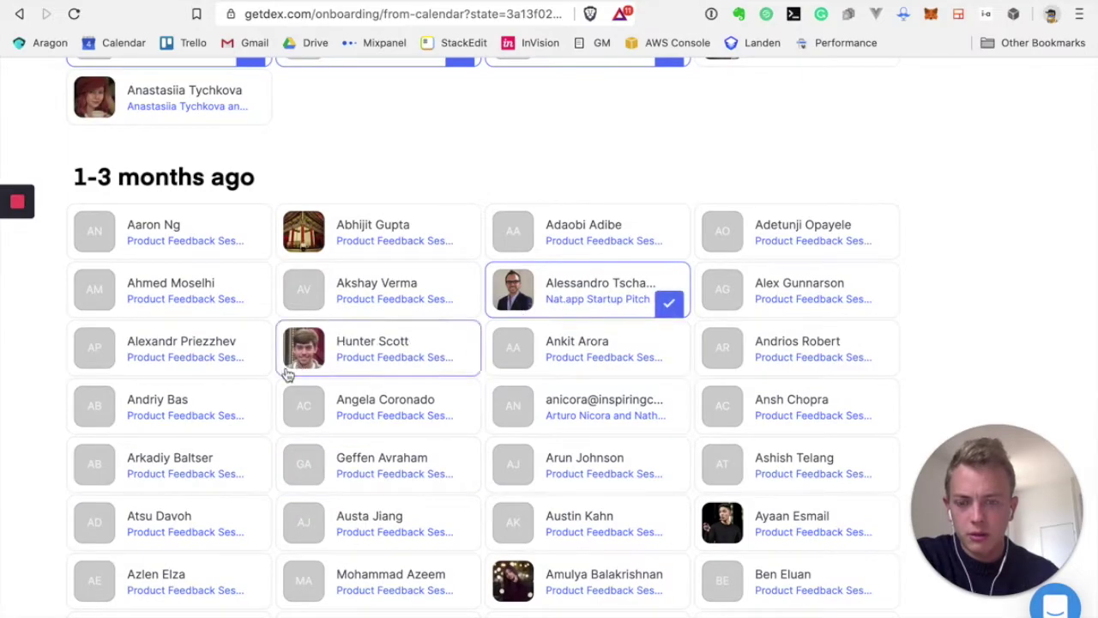
scroll(288, 375, down, 1)
scroll(197, 411, down, 1)
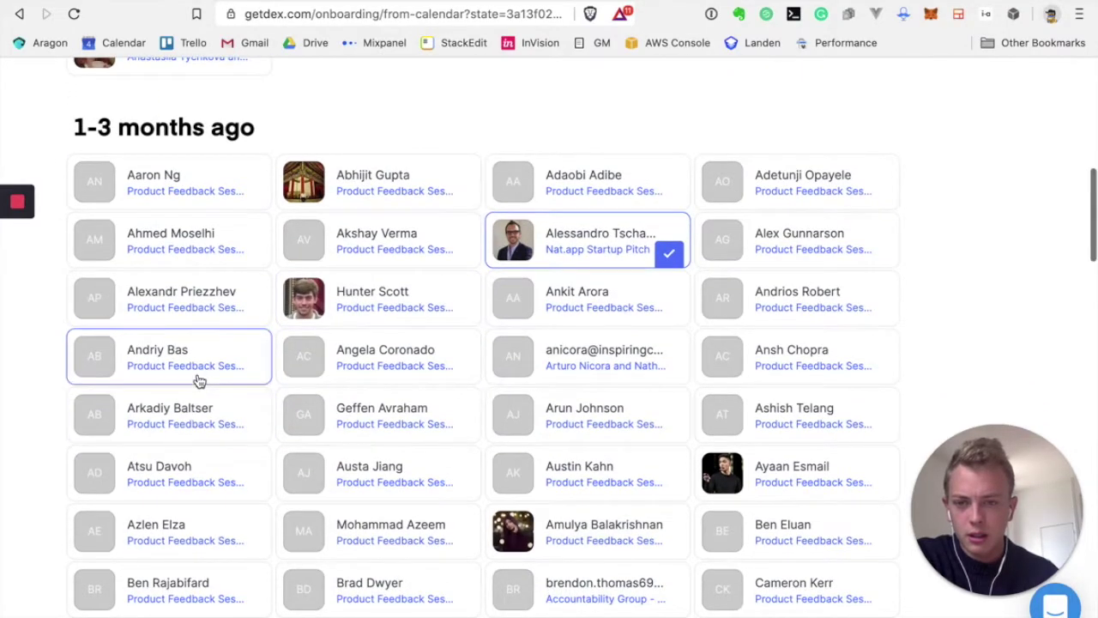
scroll(199, 381, down, 1)
scroll(199, 381, up, 1)
scroll(199, 381, down, 3)
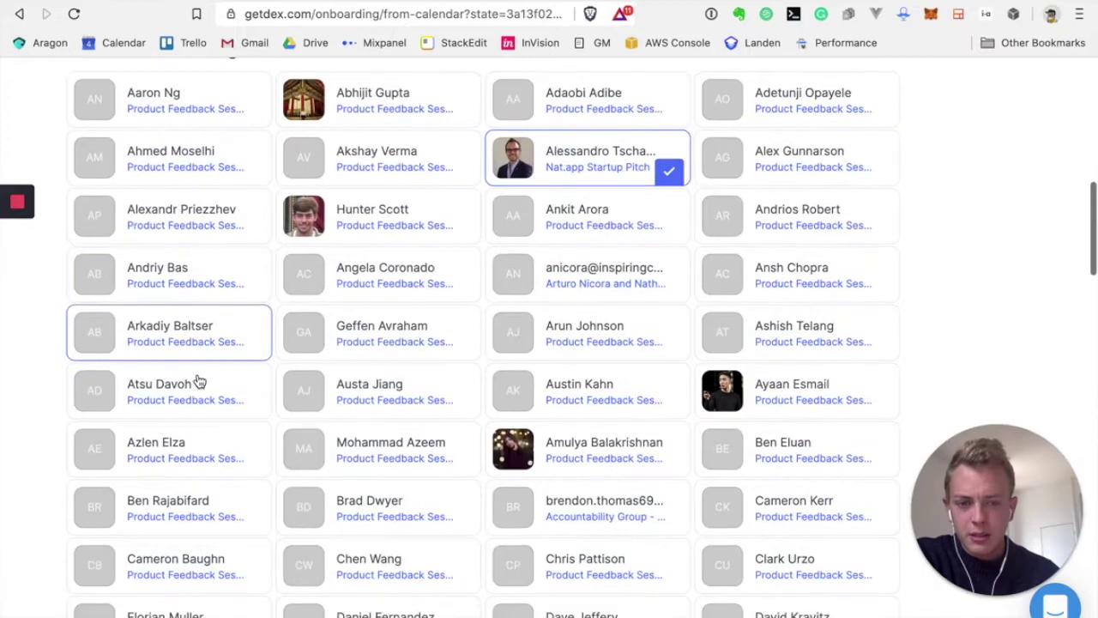
scroll(198, 382, down, 3)
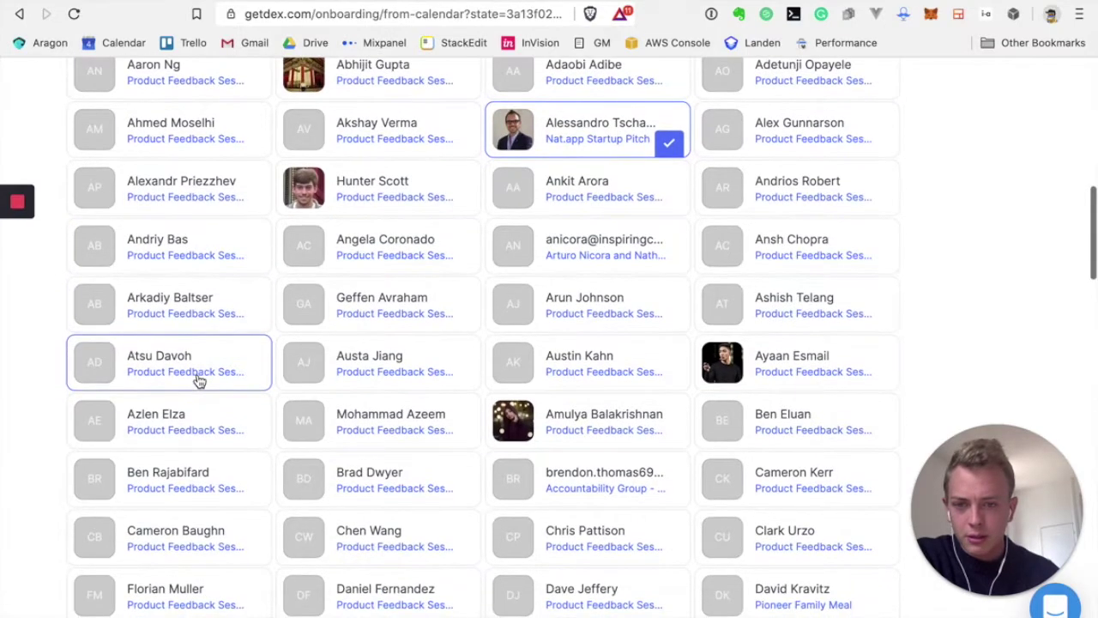
scroll(199, 380, down, 1)
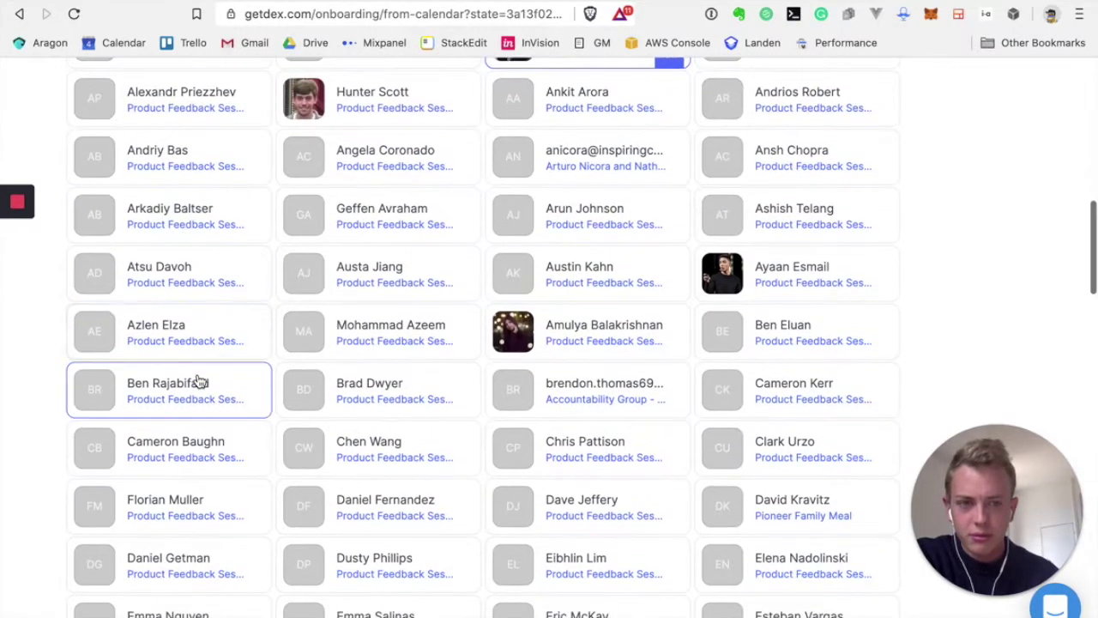
scroll(197, 382, down, 5)
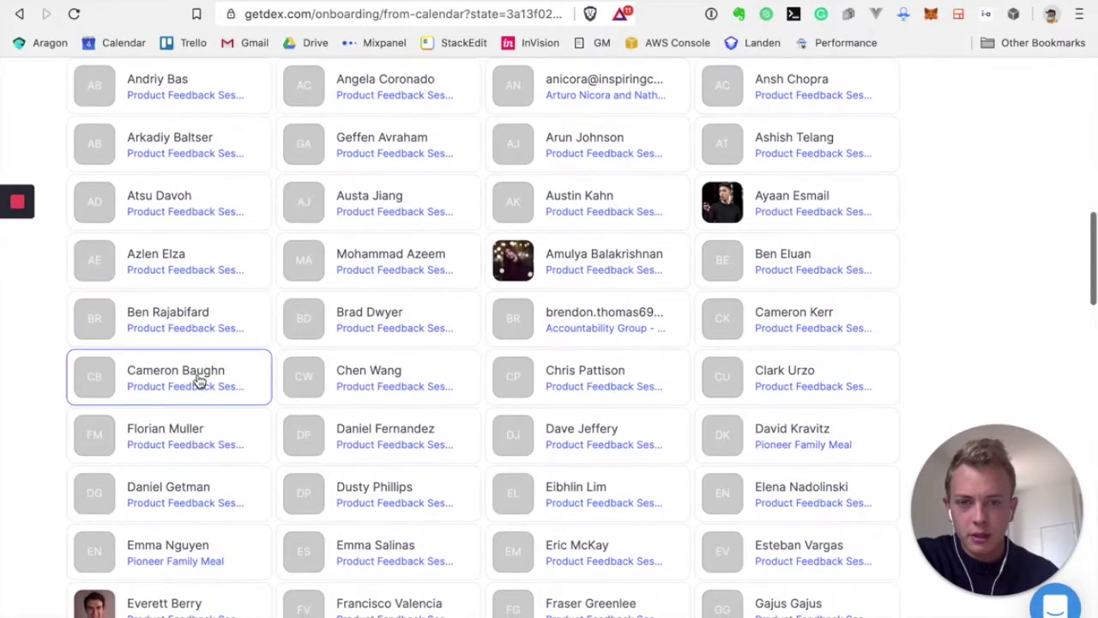
scroll(199, 377, down, 4)
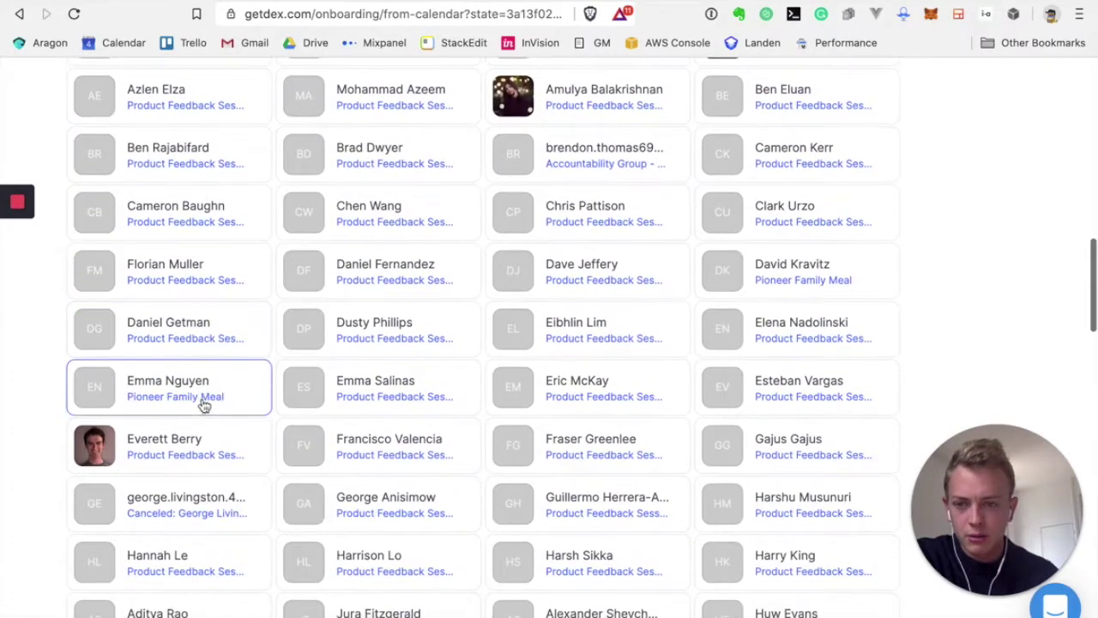
scroll(208, 427, down, 4)
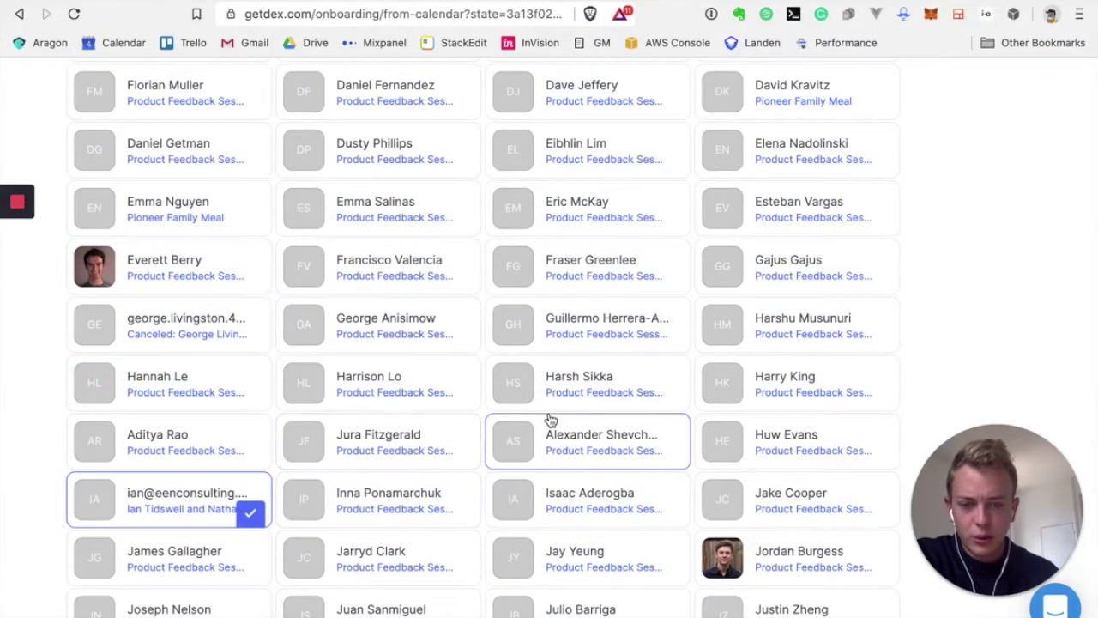
scroll(550, 420, down, 2)
click(797, 500)
scroll(619, 343, down, 2)
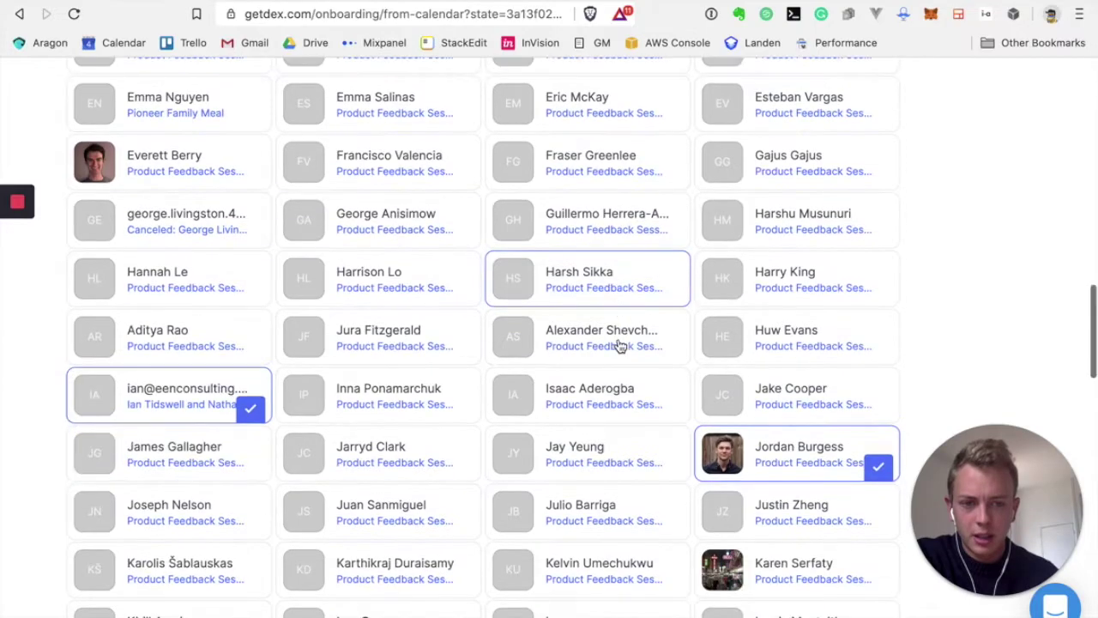
scroll(619, 343, down, 10)
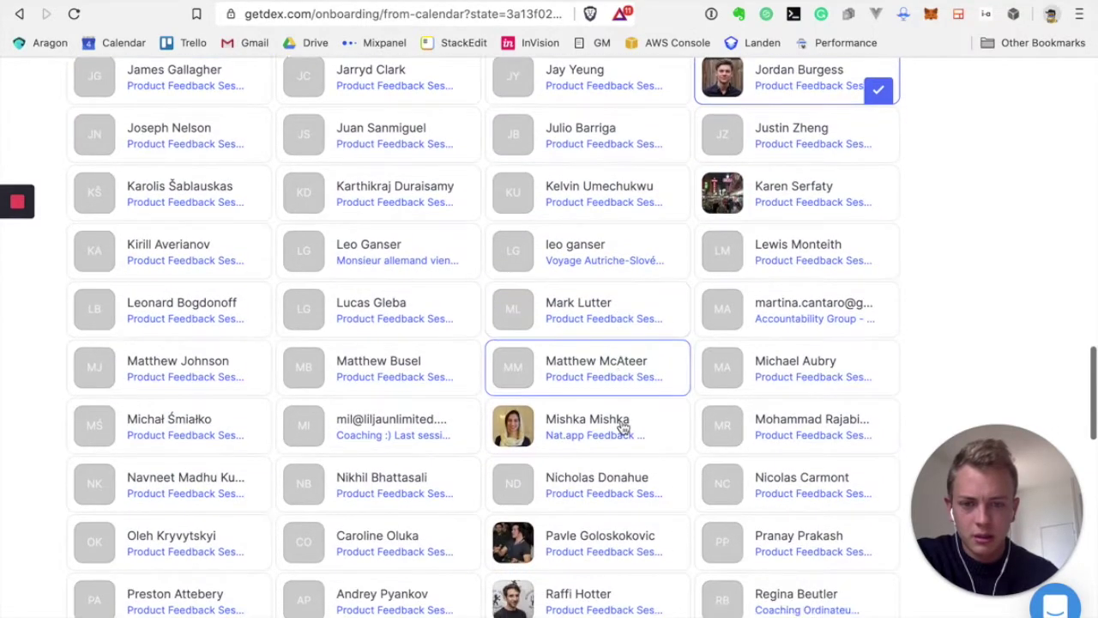
click(622, 426)
scroll(622, 426, down, 8)
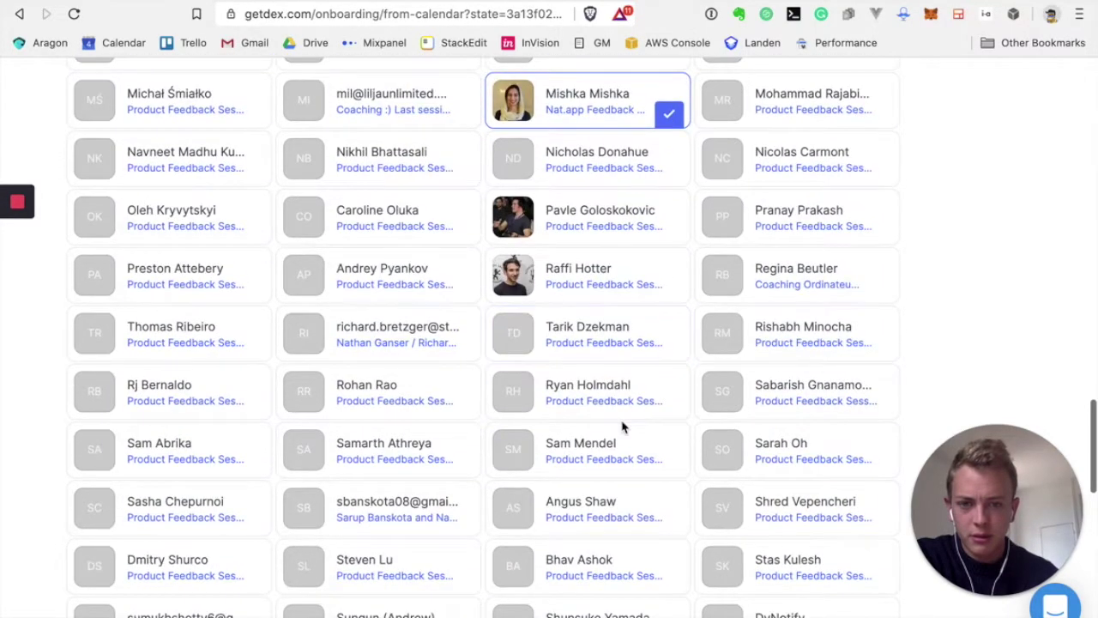
scroll(623, 427, down, 8)
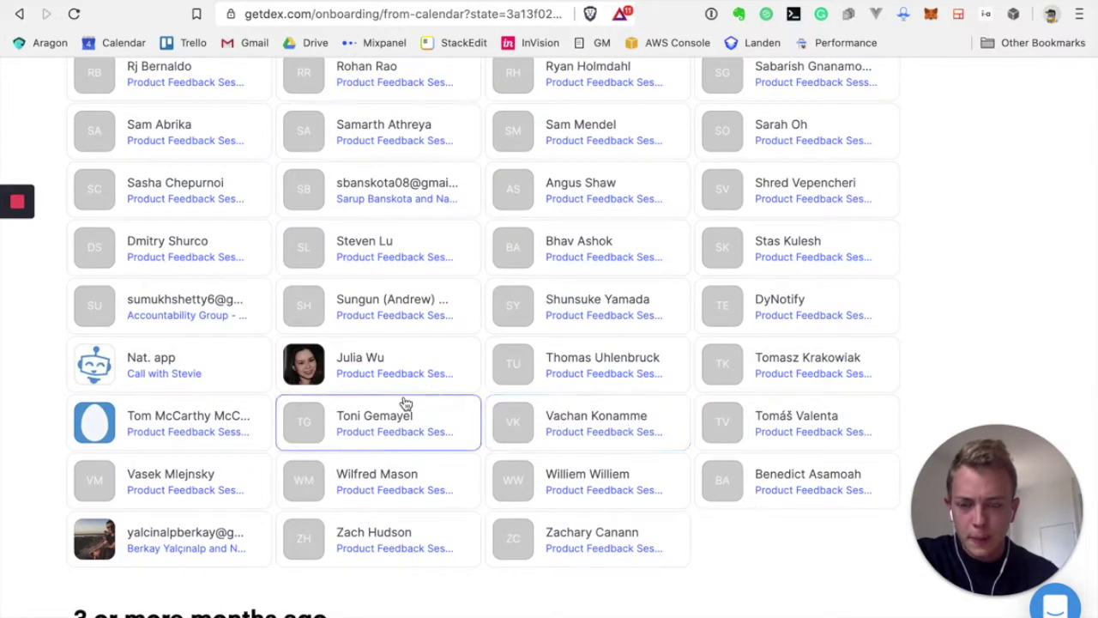
scroll(210, 392, down, 5)
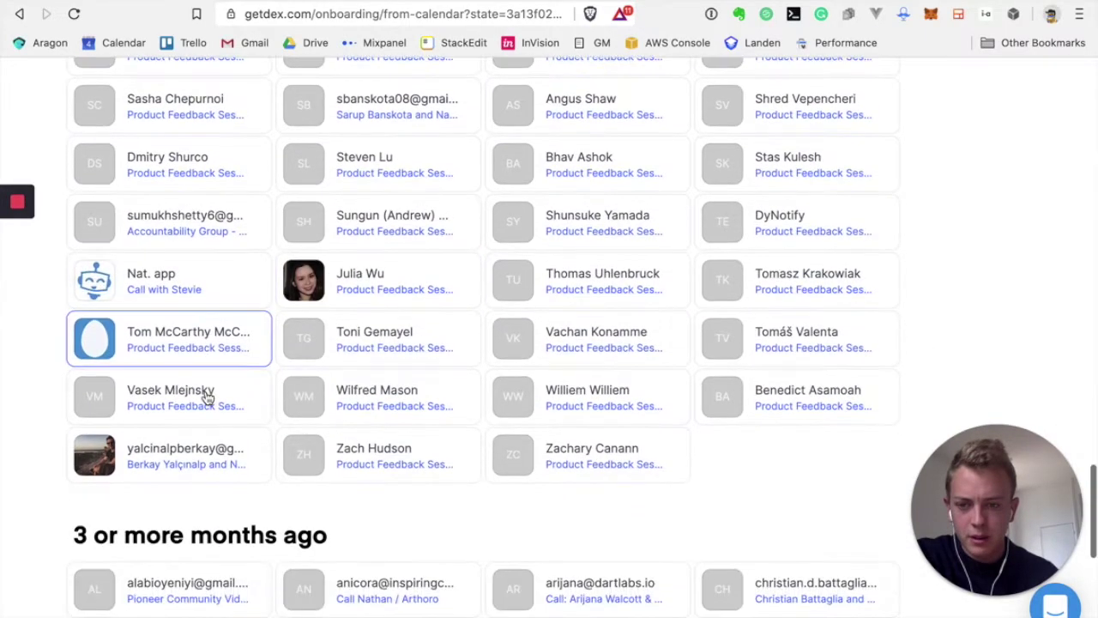
click(225, 320)
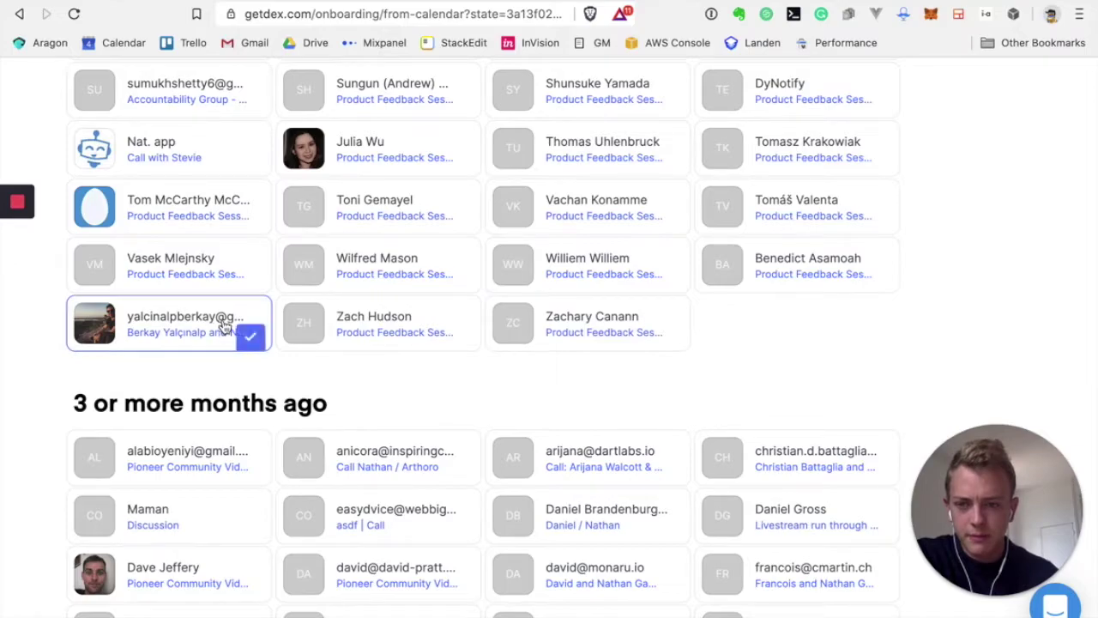
Check three contacts from 3 or more months ago and submit the selection
scroll(356, 391, down, 2)
scroll(355, 391, down, 3)
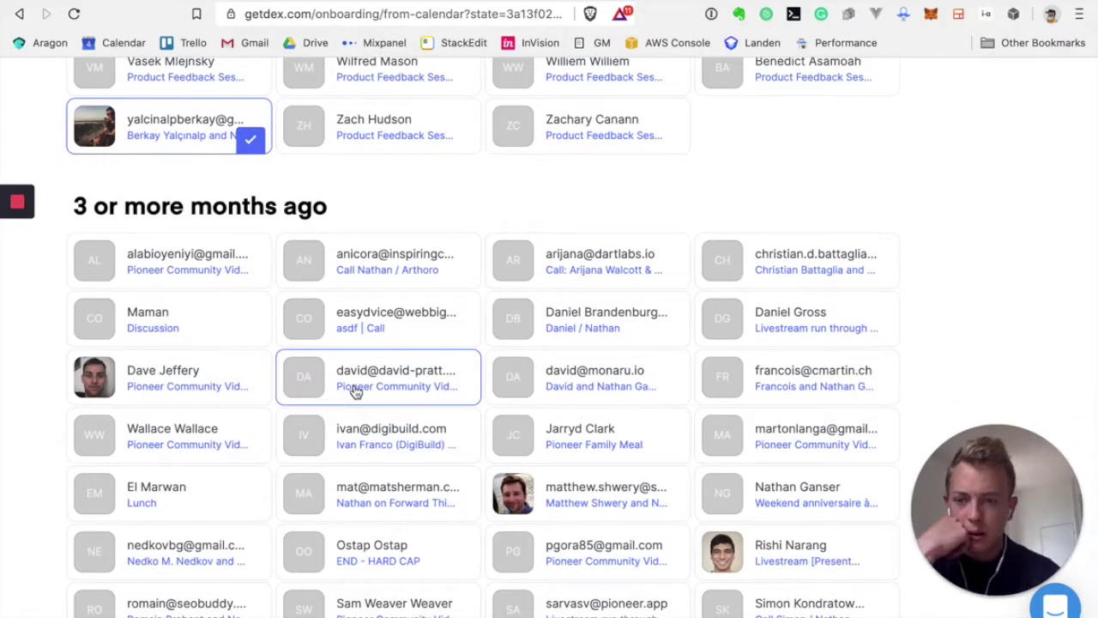
scroll(356, 391, down, 5)
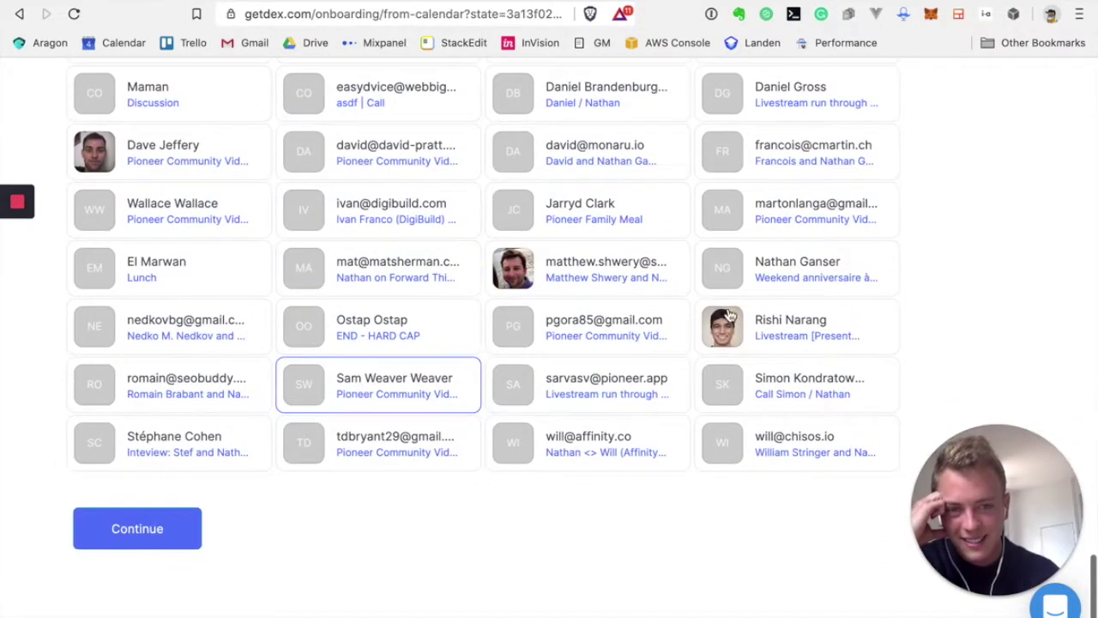
click(728, 316)
scroll(558, 382, up, 2)
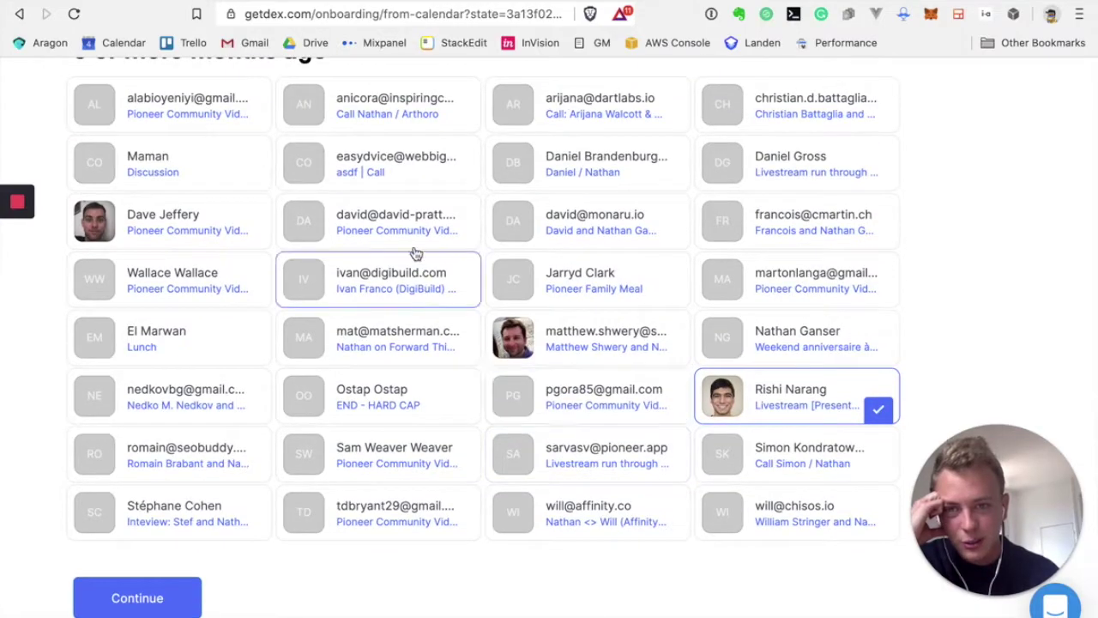
scroll(412, 177, up, 1)
click(434, 143)
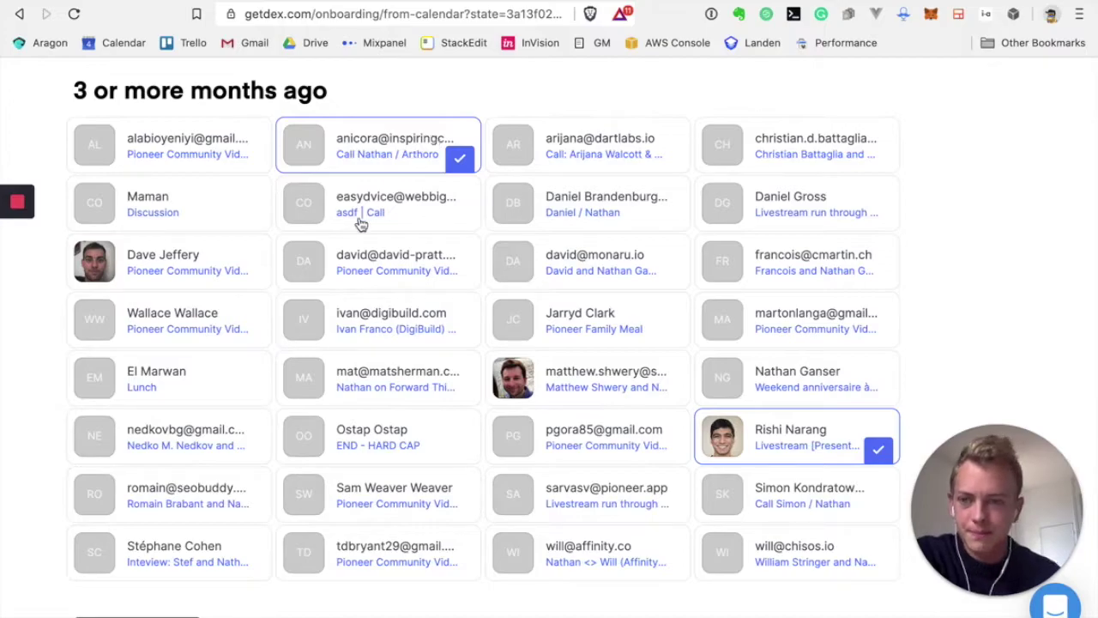
scroll(318, 373, down, 2)
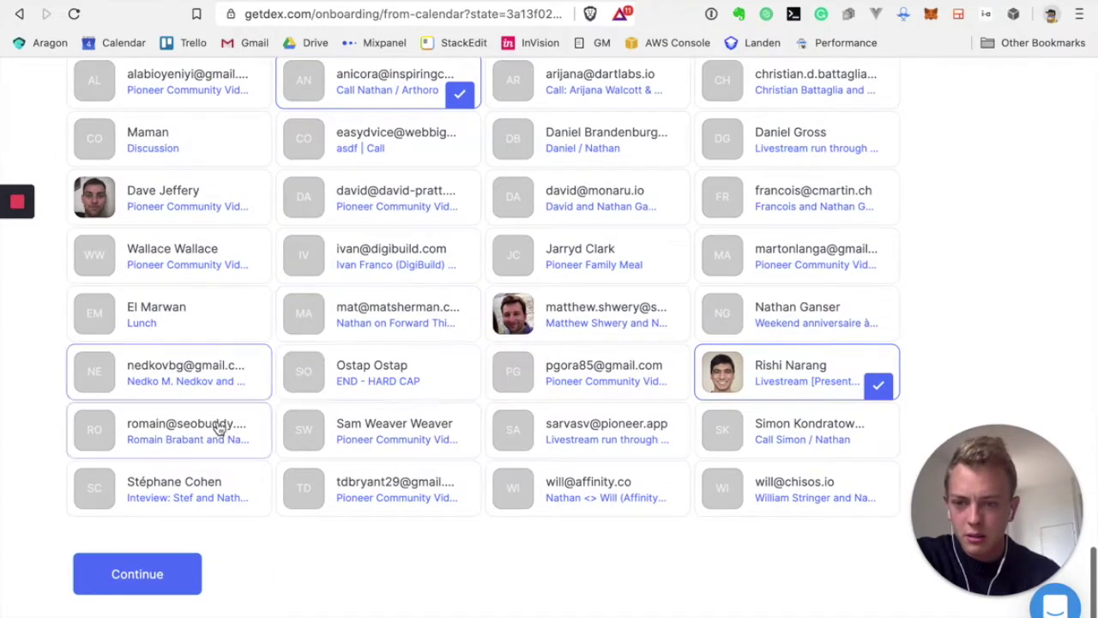
click(220, 429)
click(162, 587)
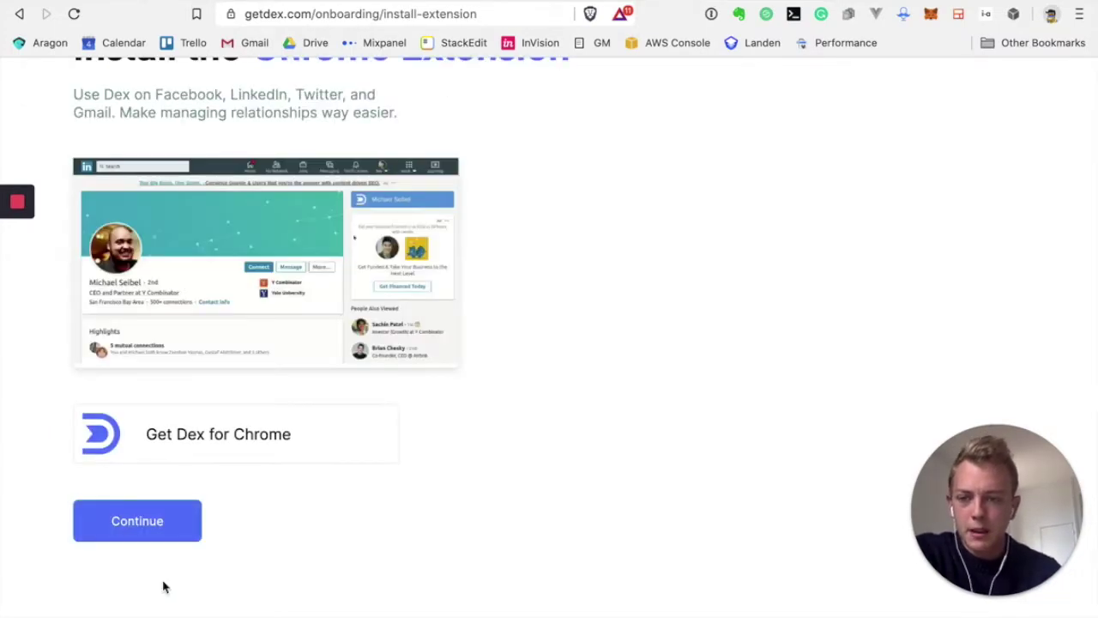
Open the Dex for Chrome store listing via 'Get Dex for Chrome'
scroll(163, 587, up, 2)
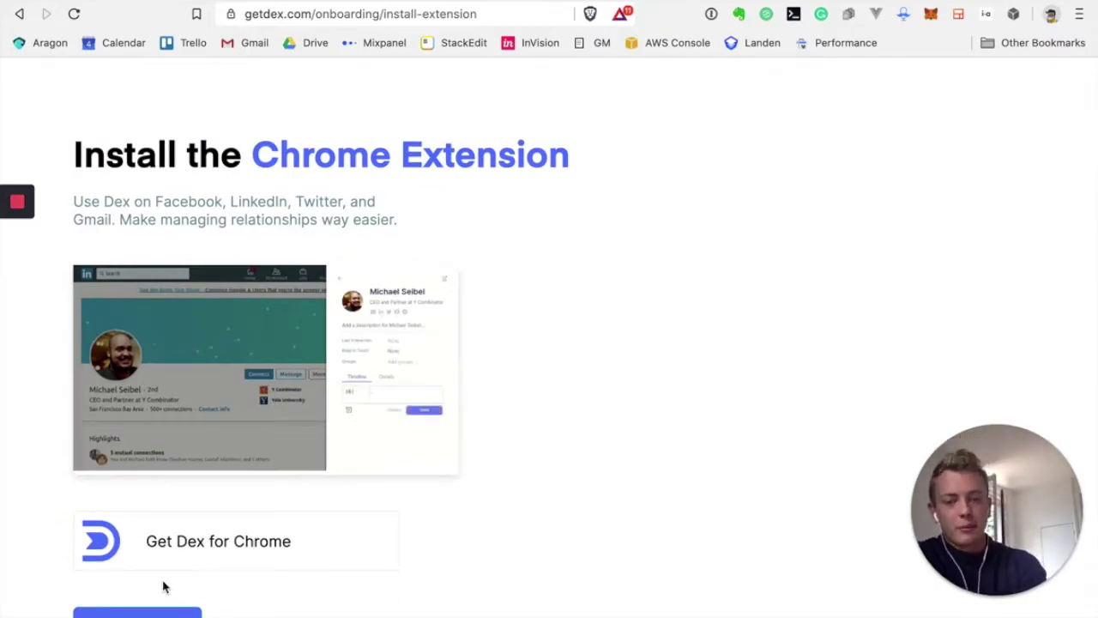
scroll(163, 586, down, 1)
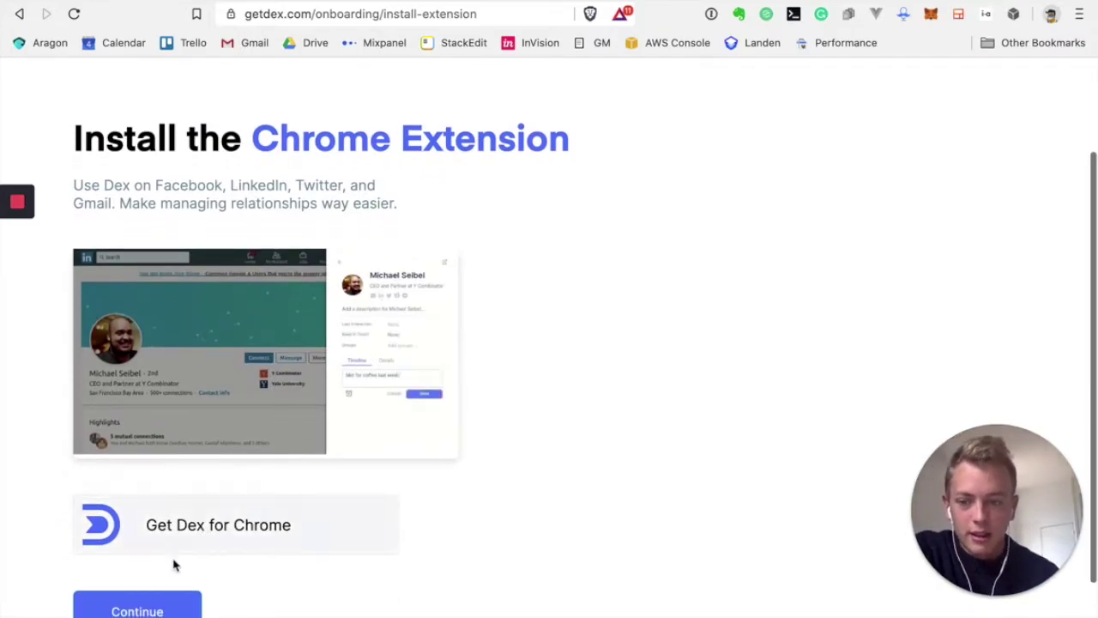
click(202, 525)
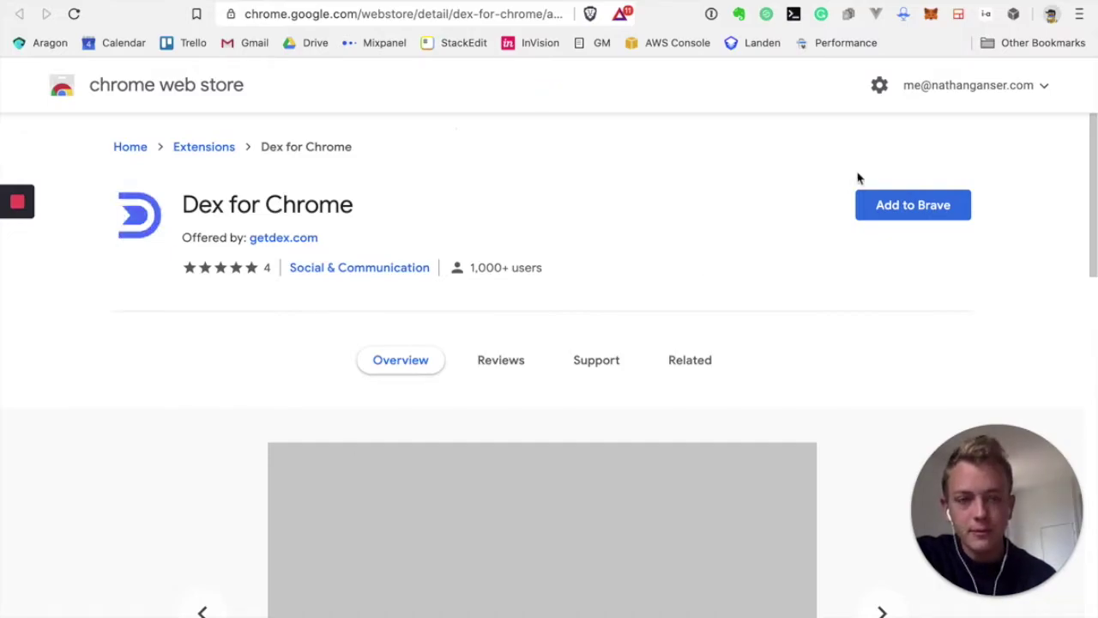
Add Dex for Chrome to the browser and approve its permissions
click(889, 206)
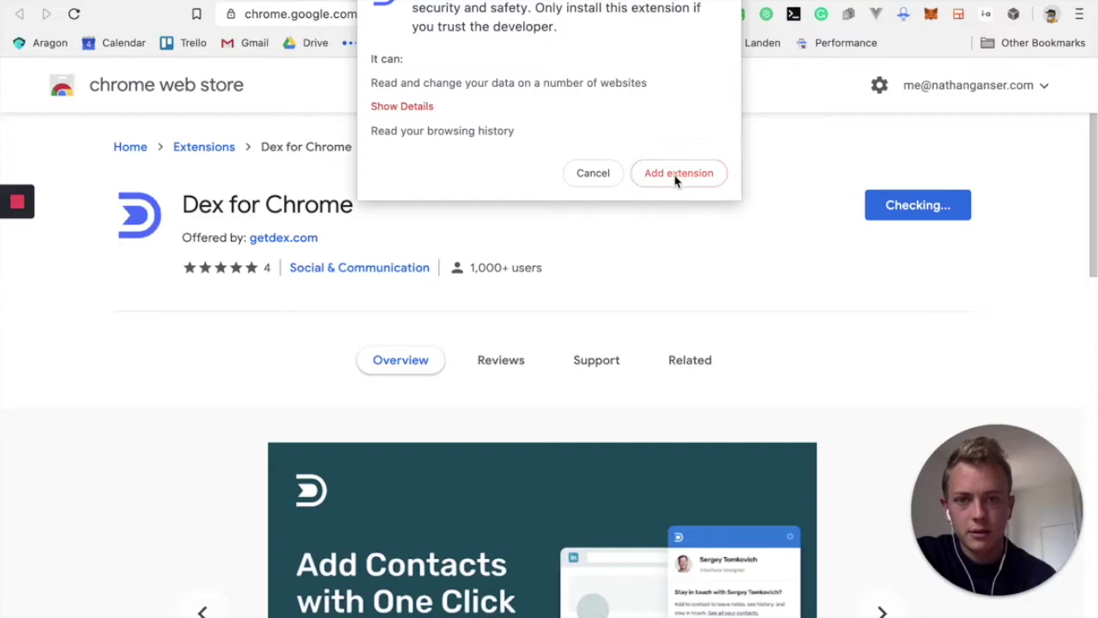
click(676, 173)
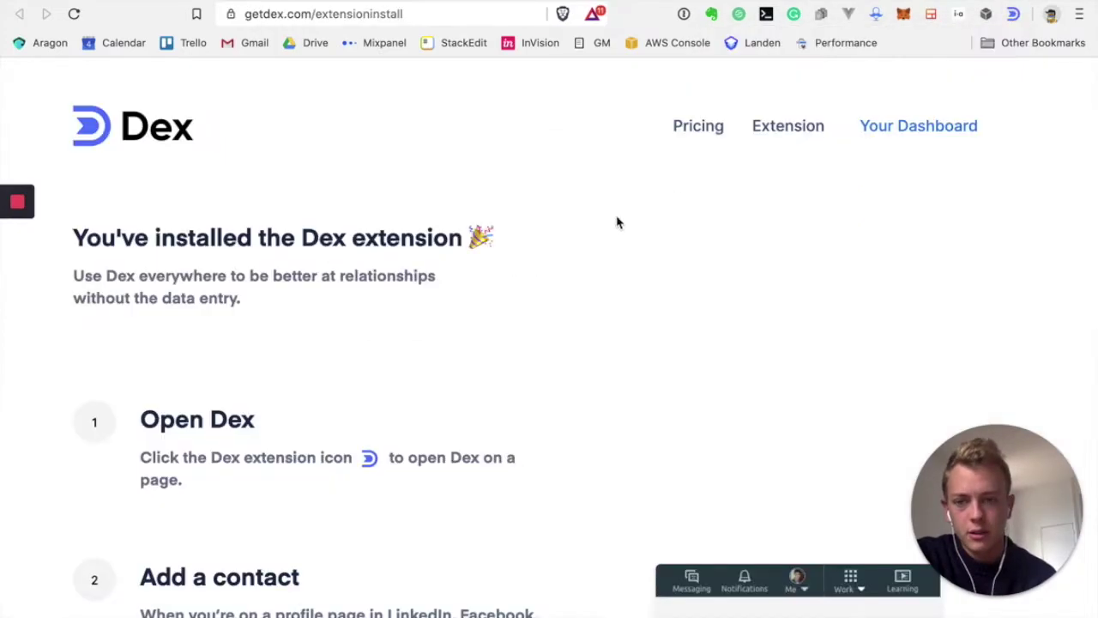
Run Import Contacts > Import from LinkedIn from the Dex extension and confirm it
scroll(497, 340, down, 2)
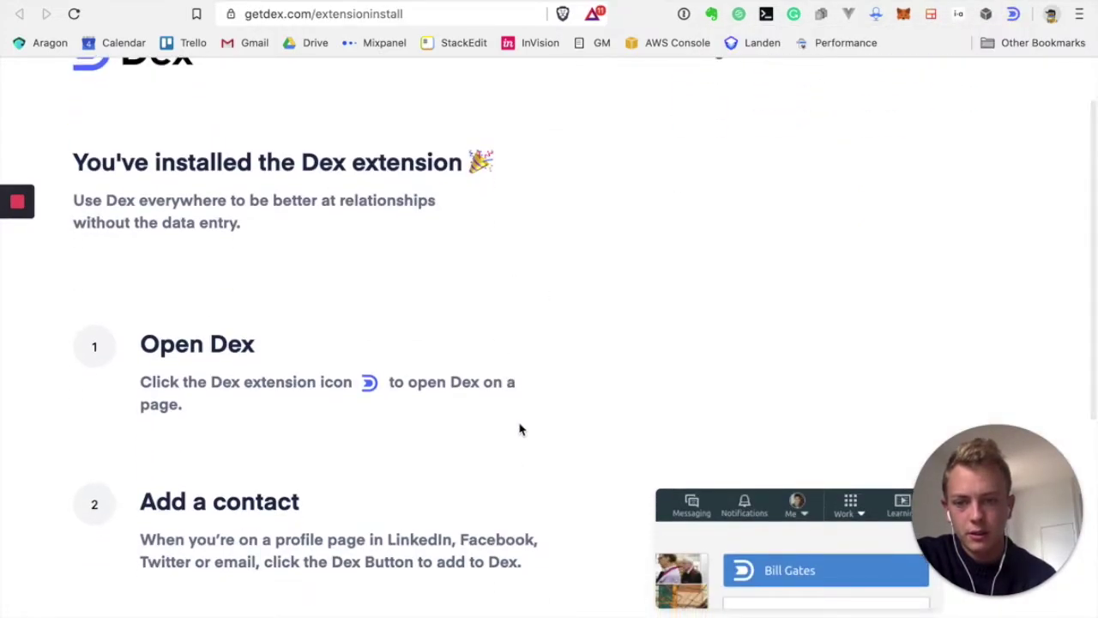
scroll(519, 428, down, 5)
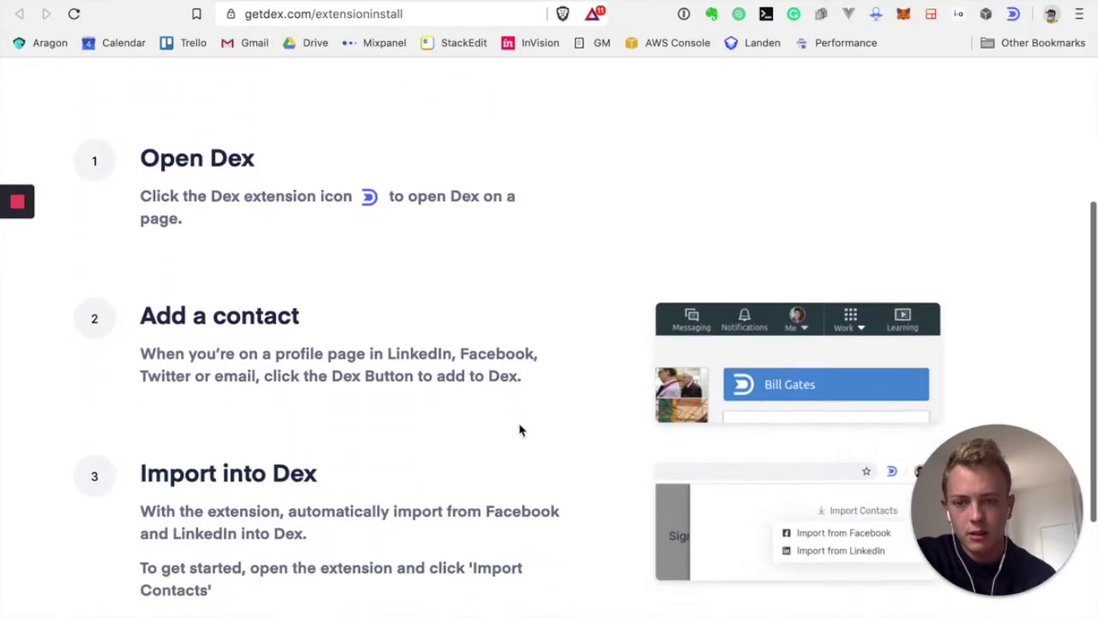
scroll(519, 429, down, 4)
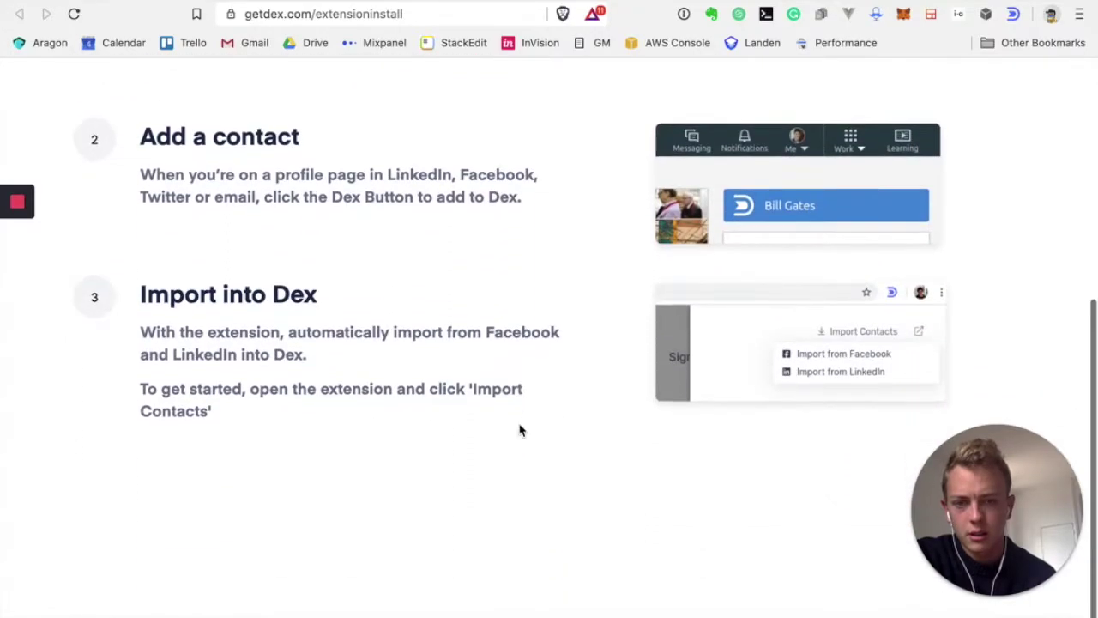
scroll(519, 429, down, 1)
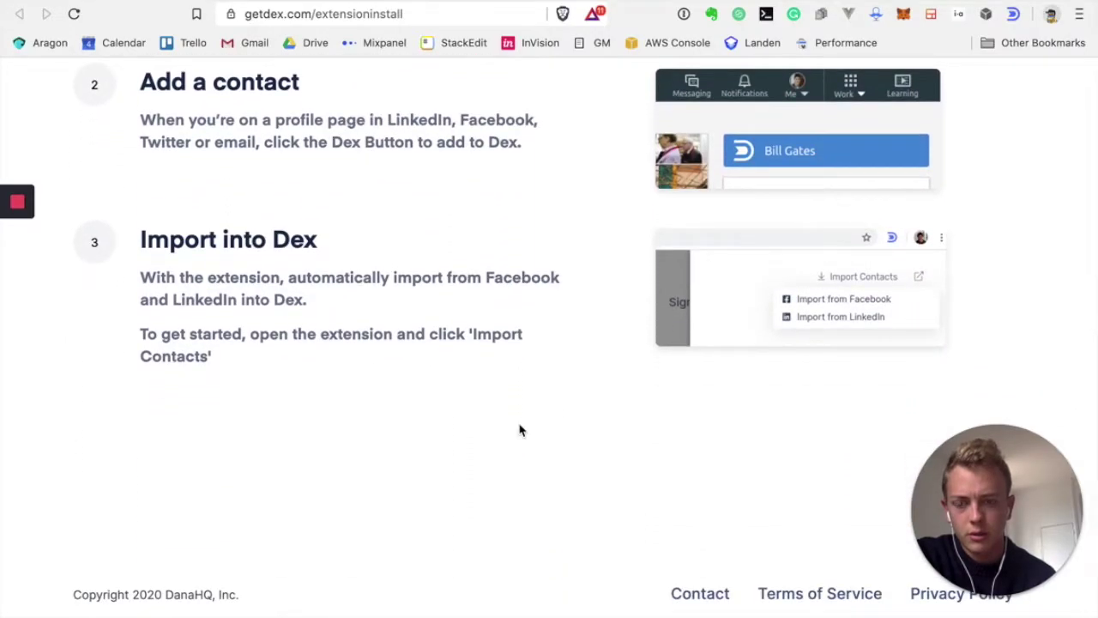
click(1016, 14)
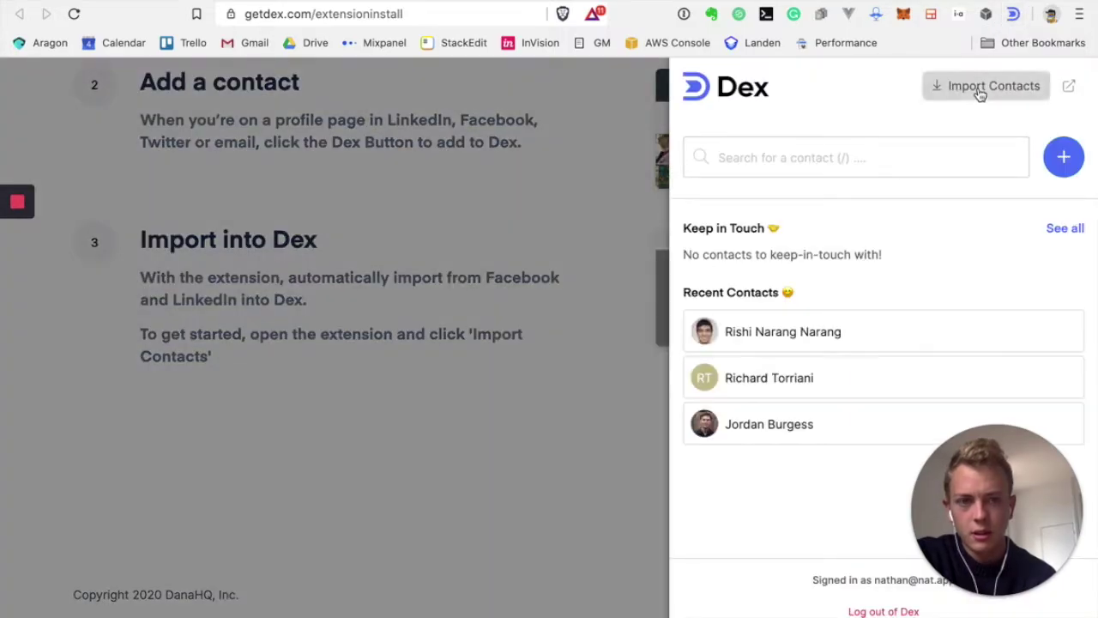
click(979, 93)
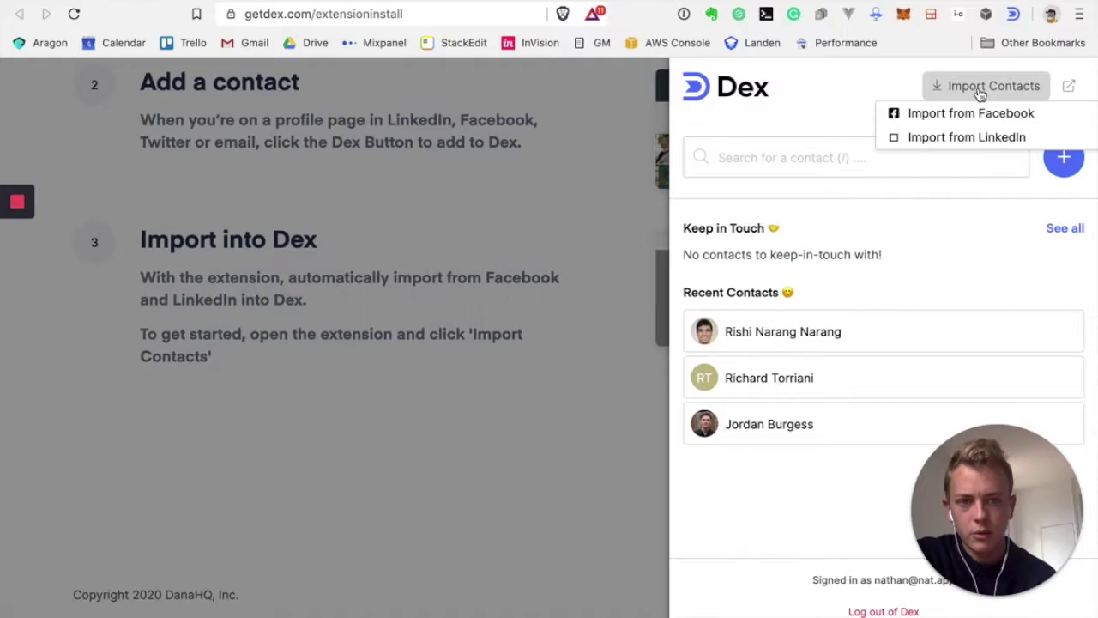
click(963, 139)
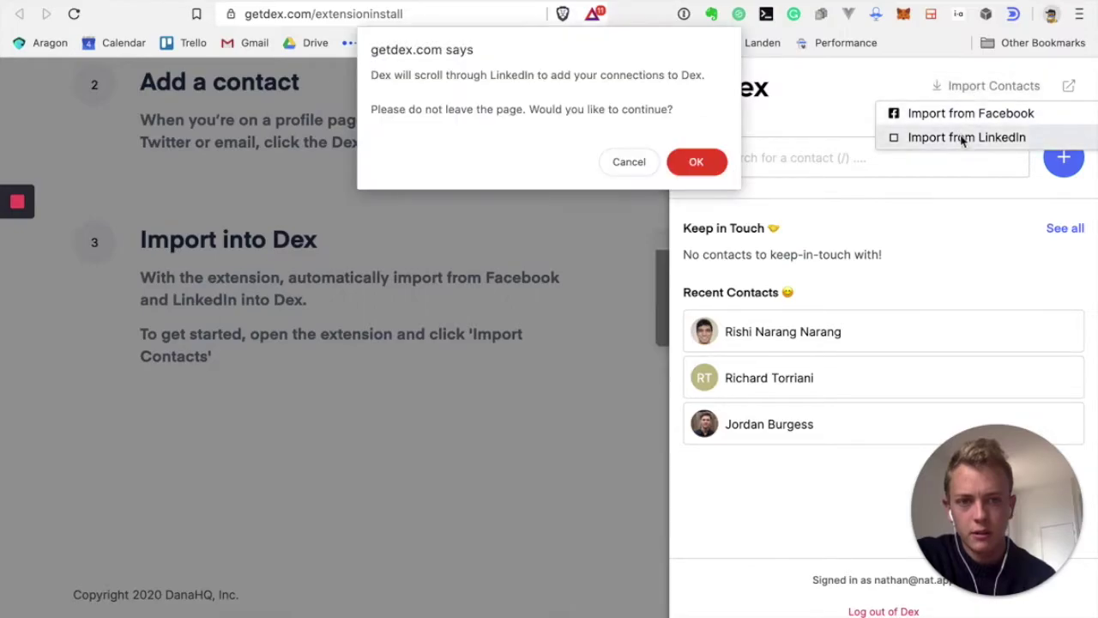
click(696, 162)
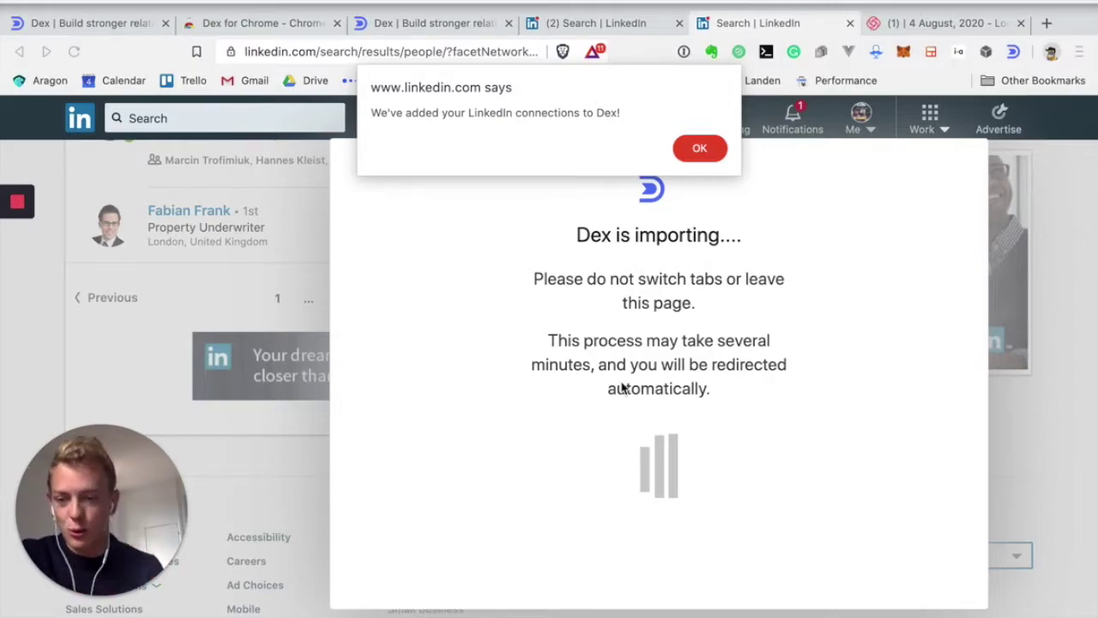
Dismiss the LinkedIn import notice and continue past the Import More Contacts page
click(702, 145)
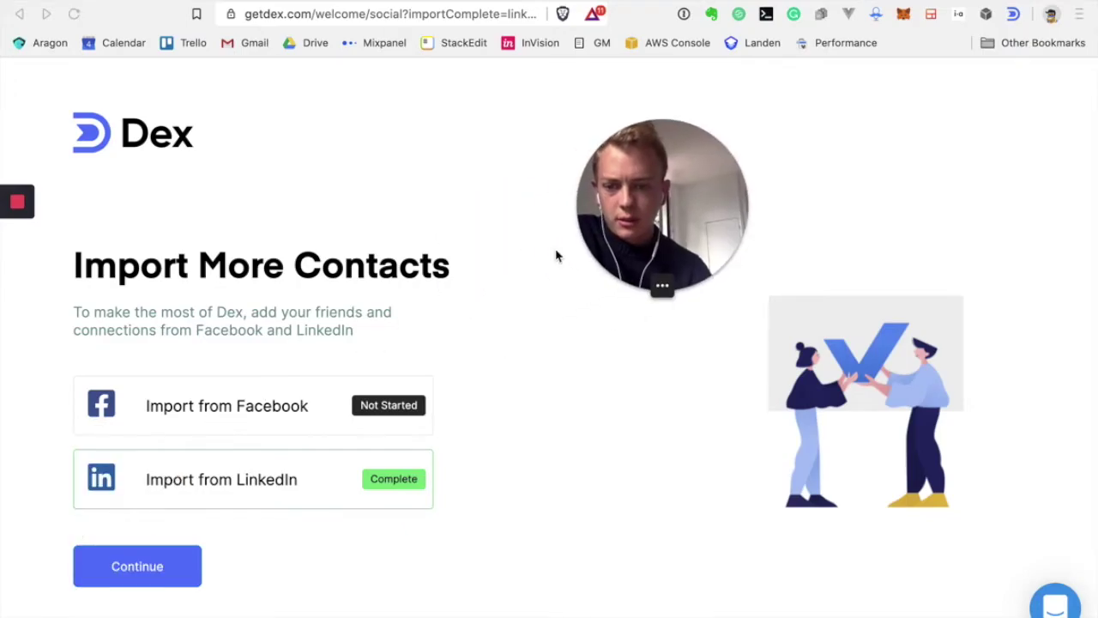
click(151, 573)
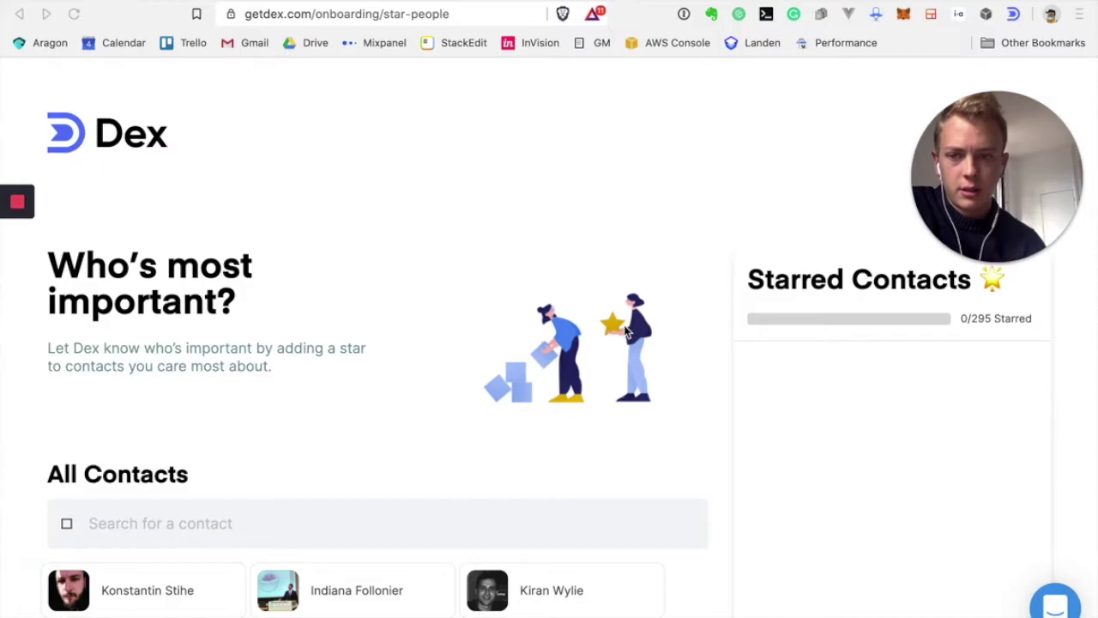
Star the first batch of important contacts in the left and right columns
scroll(627, 333, down, 2)
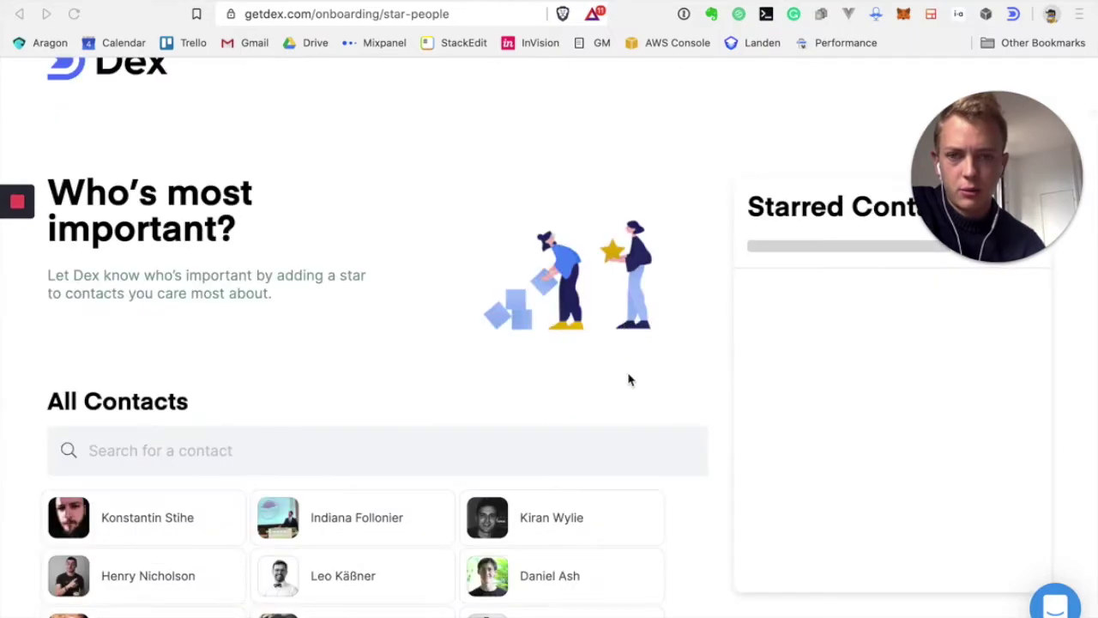
scroll(639, 367, down, 5)
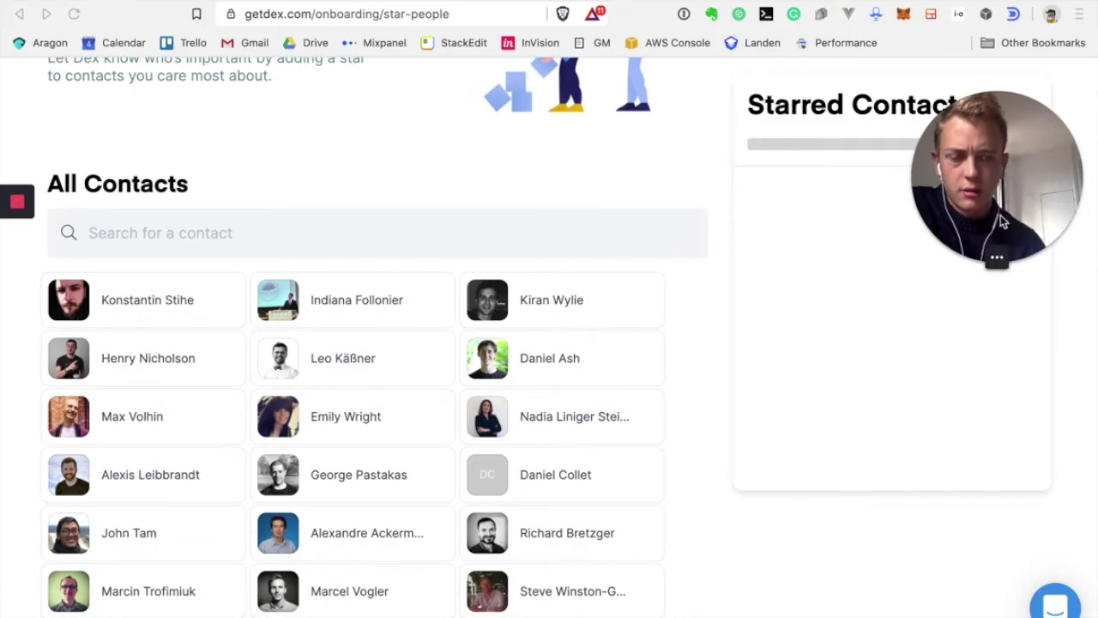
drag(1003, 170, 965, 505)
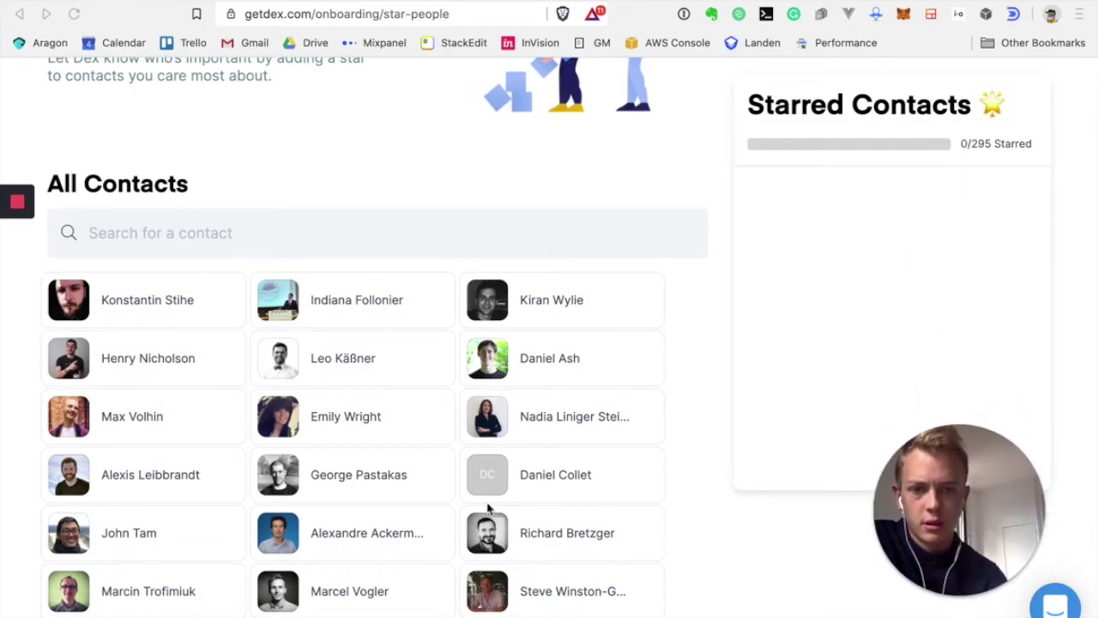
scroll(437, 500, down, 1)
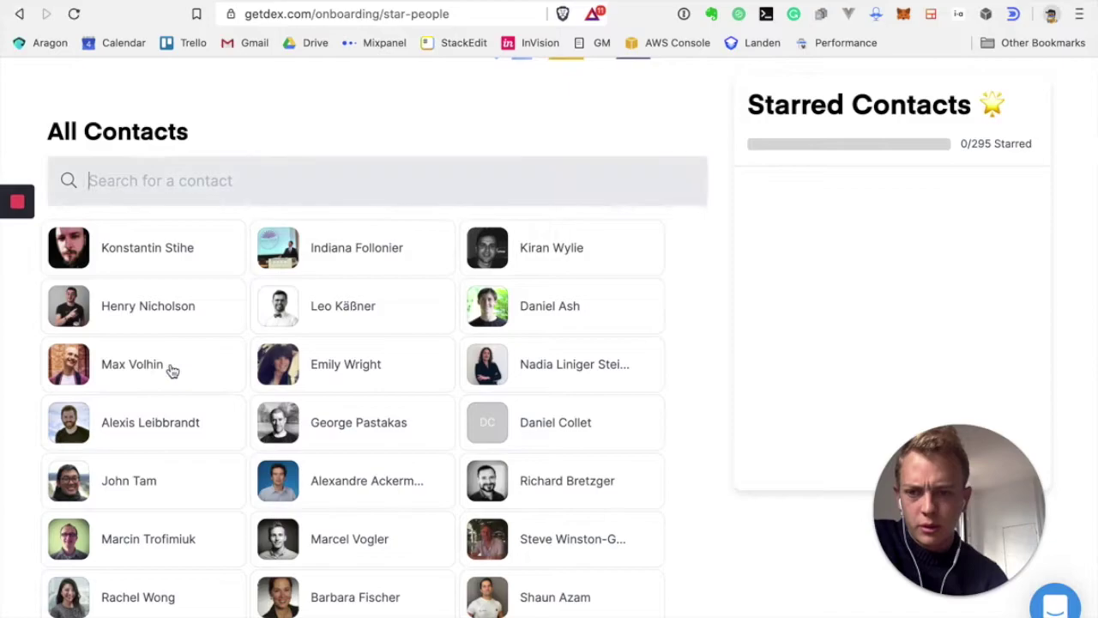
click(170, 369)
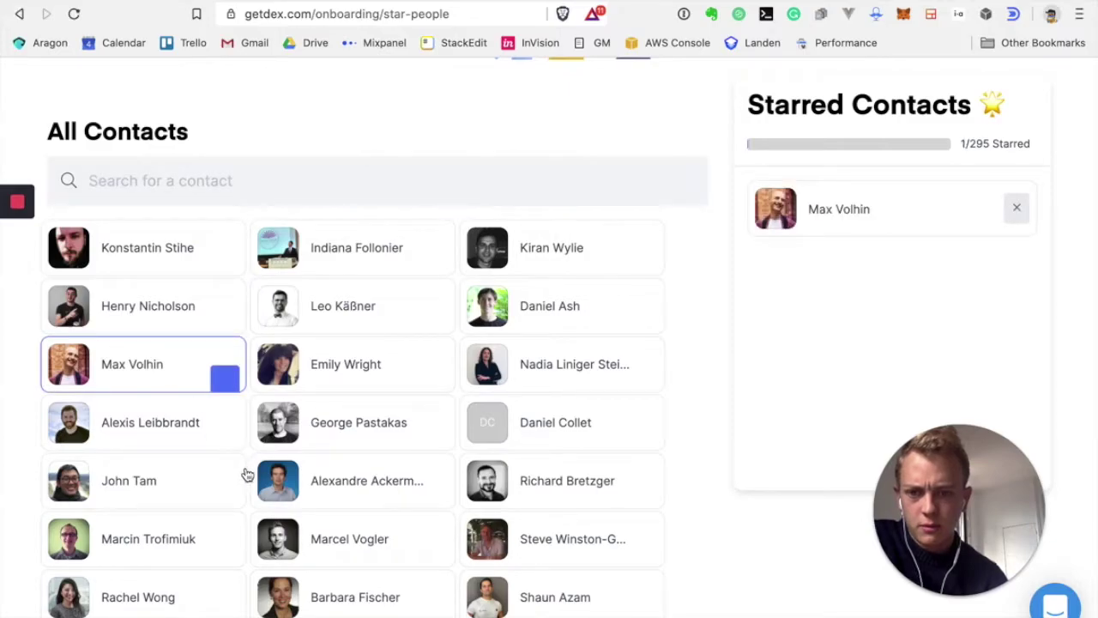
scroll(247, 474, down, 3)
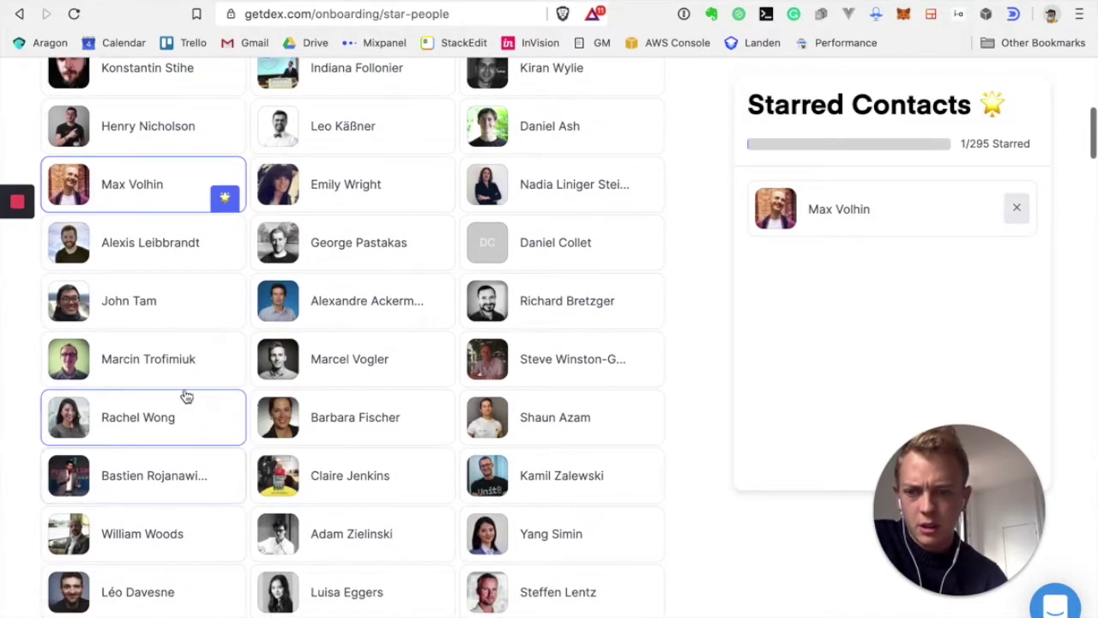
click(179, 372)
scroll(361, 435, down, 1)
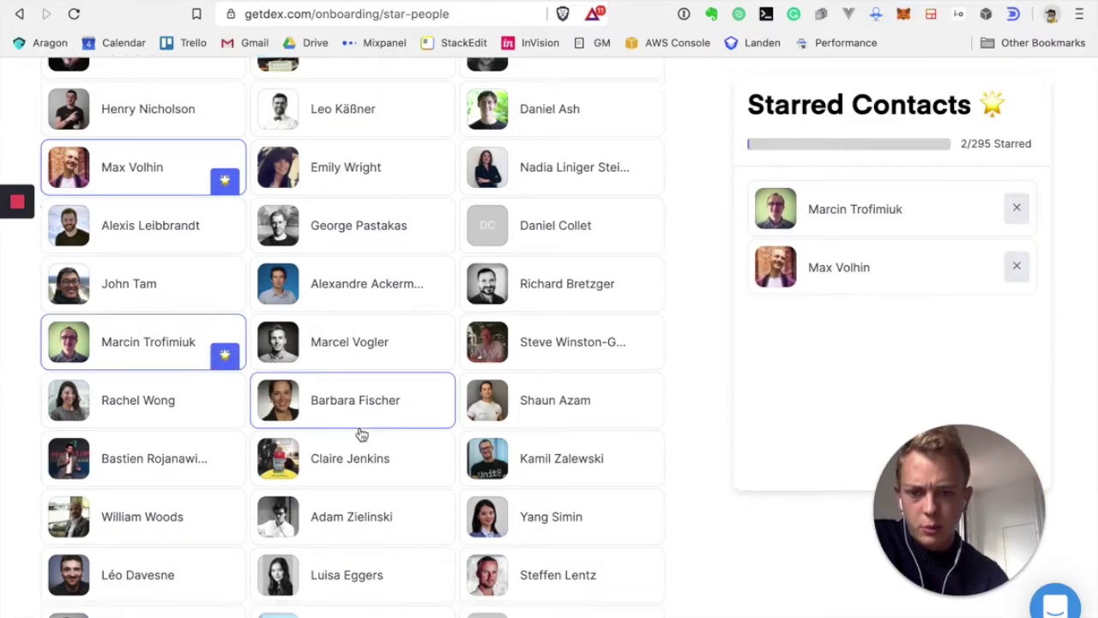
scroll(361, 435, down, 1)
click(612, 409)
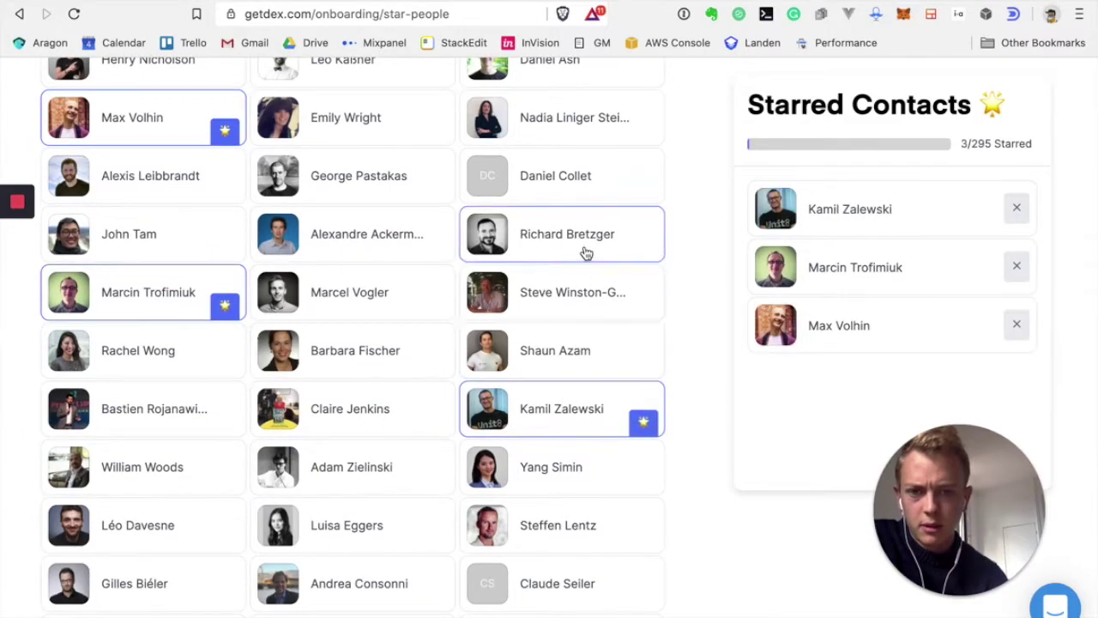
click(586, 252)
click(608, 309)
click(581, 355)
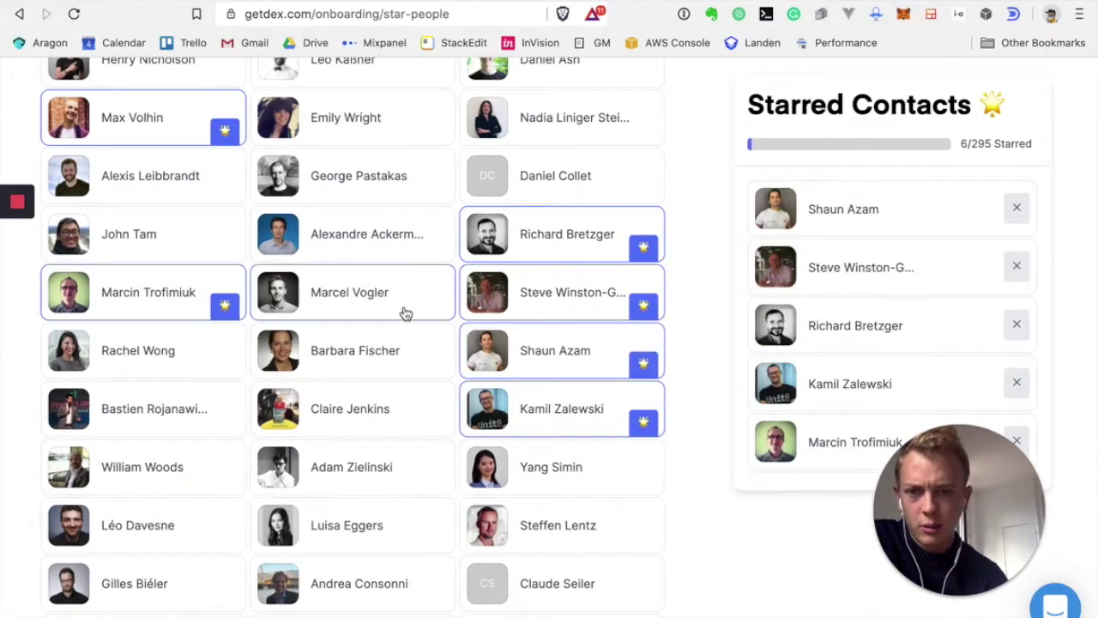
scroll(141, 459, down, 5)
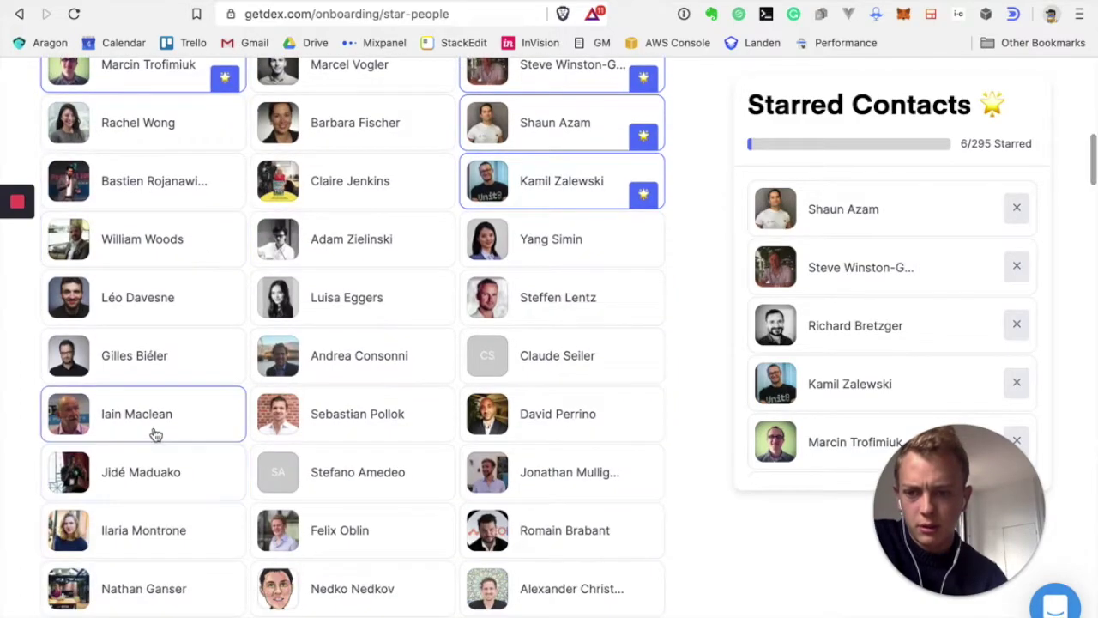
scroll(197, 442, down, 1)
click(595, 440)
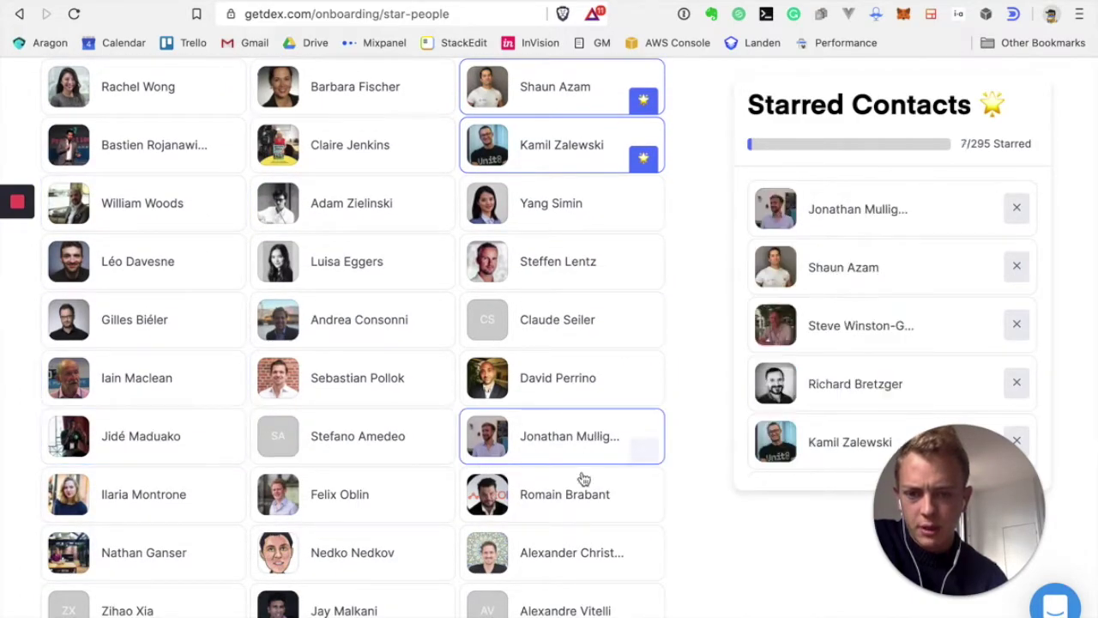
click(576, 506)
Star more contacts across the middle, left and right columns
click(340, 511)
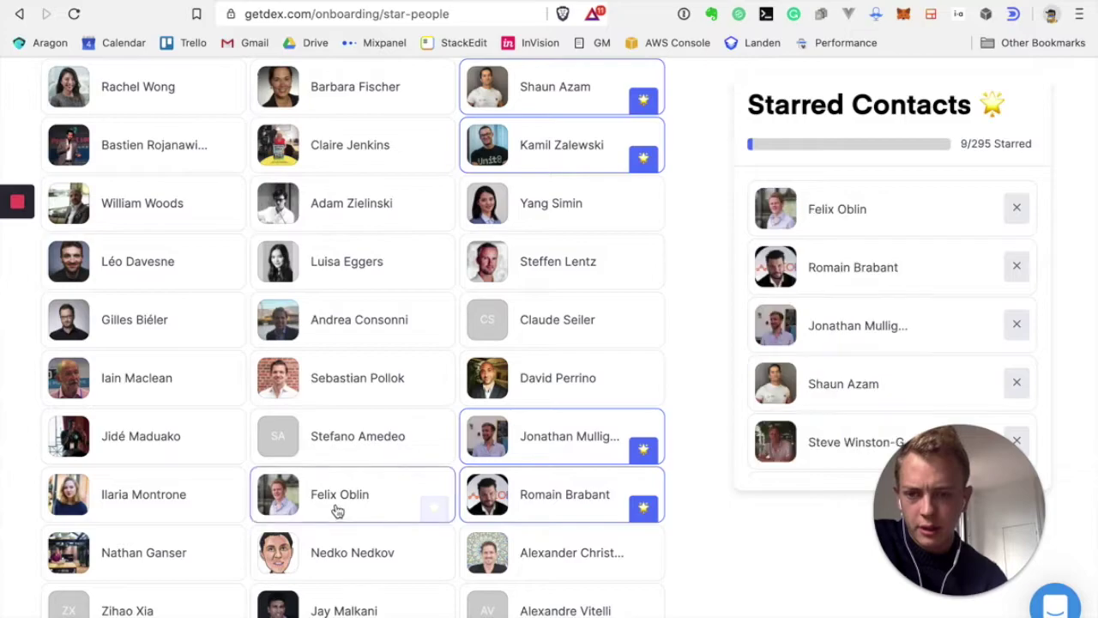
click(172, 378)
click(360, 263)
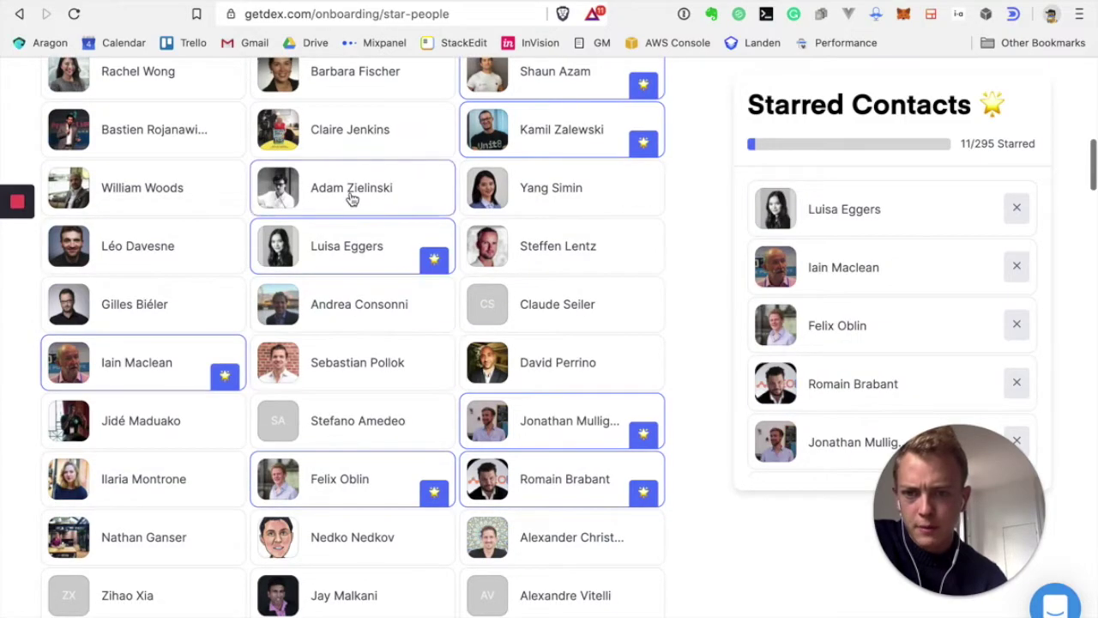
click(350, 199)
scroll(330, 347, down, 3)
click(148, 425)
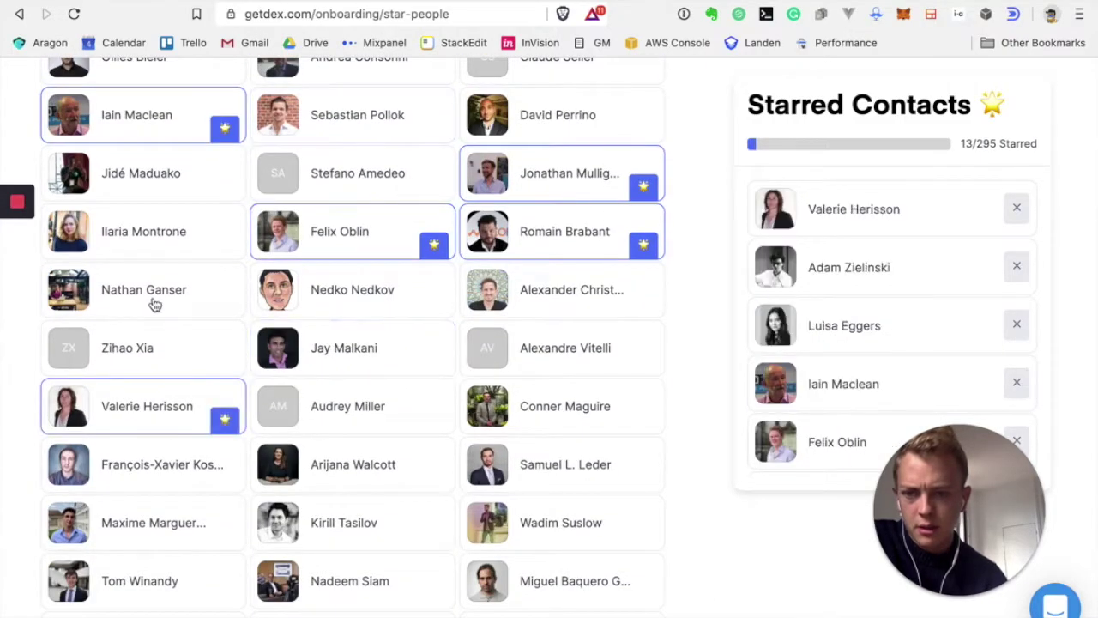
click(152, 233)
click(374, 304)
click(566, 291)
click(360, 524)
Star the remaining contacts to reach 26 of 295, then continue onboarding
scroll(358, 485, down, 3)
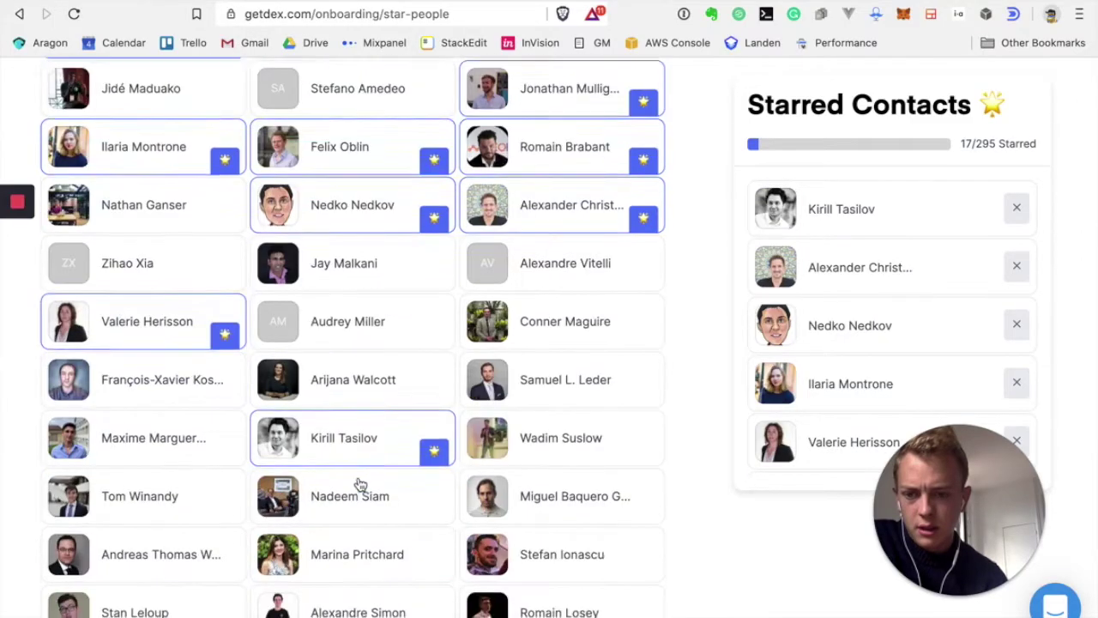
click(352, 351)
click(150, 486)
click(163, 525)
click(177, 585)
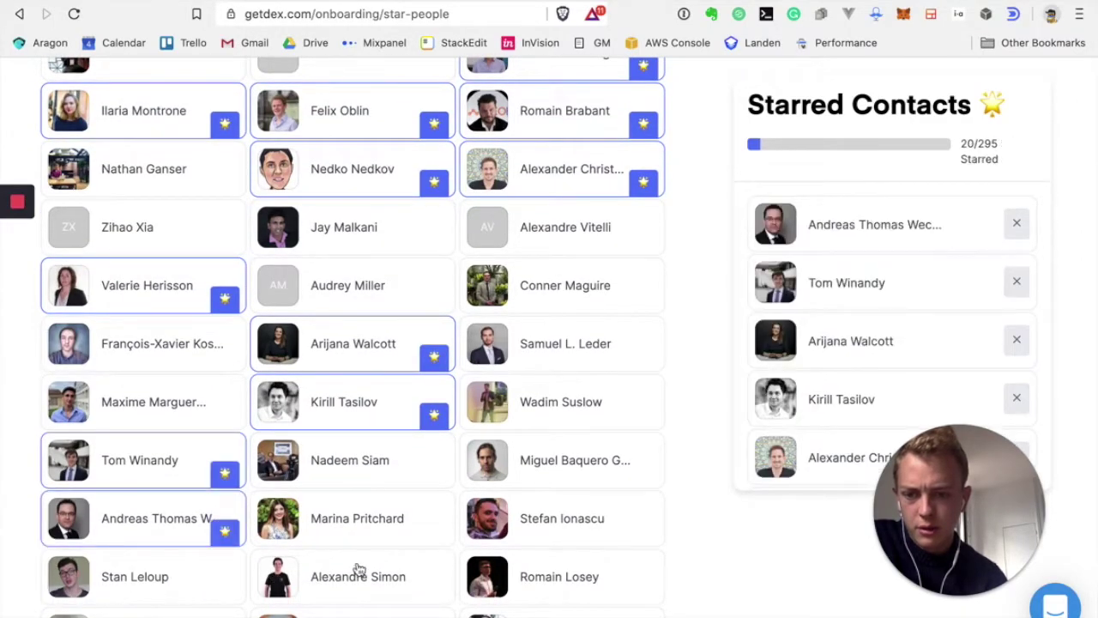
click(406, 533)
click(564, 470)
scroll(581, 514, down, 5)
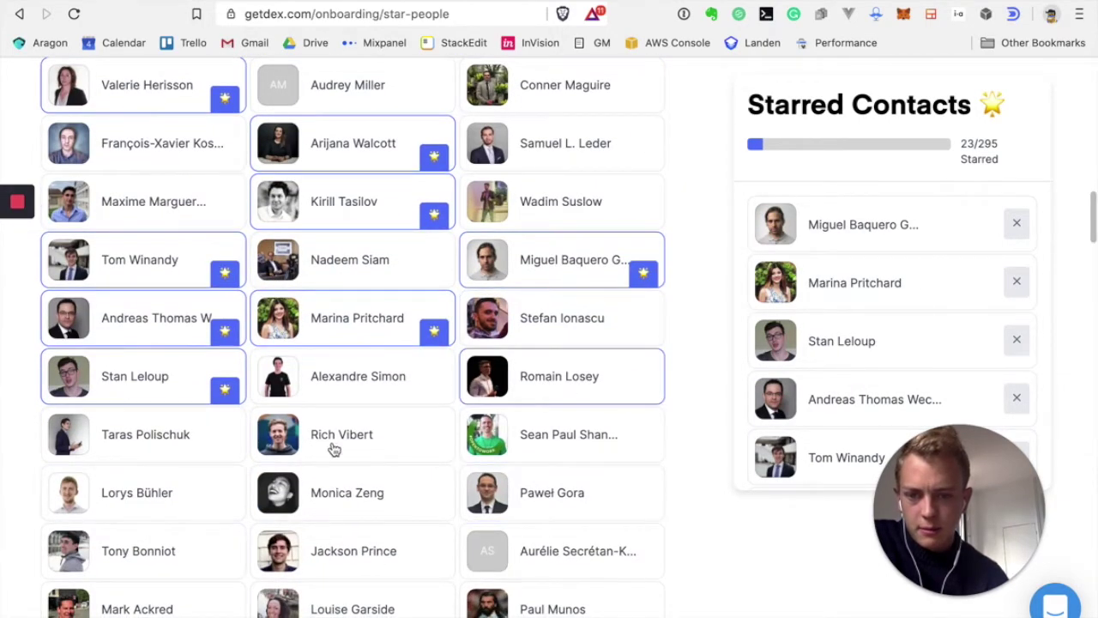
click(360, 546)
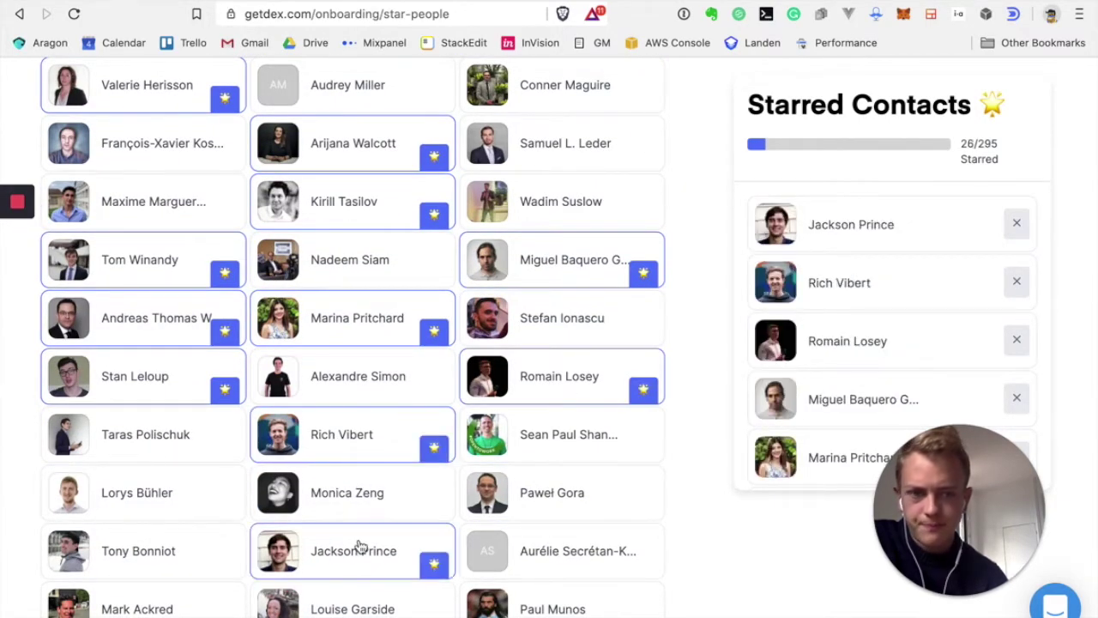
scroll(309, 464, down, 15)
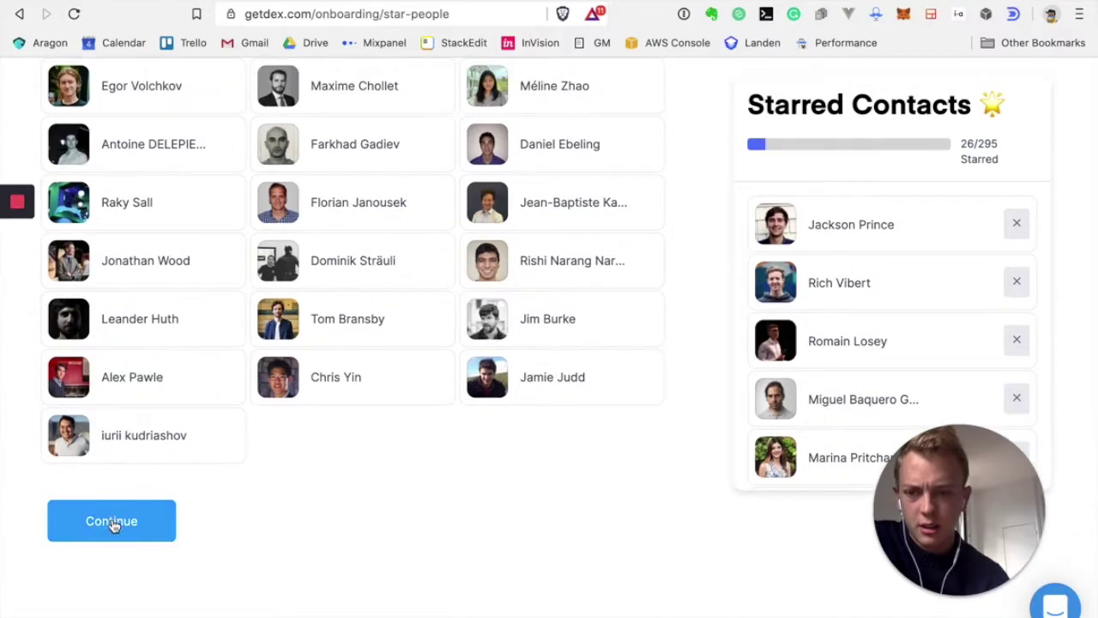
click(114, 527)
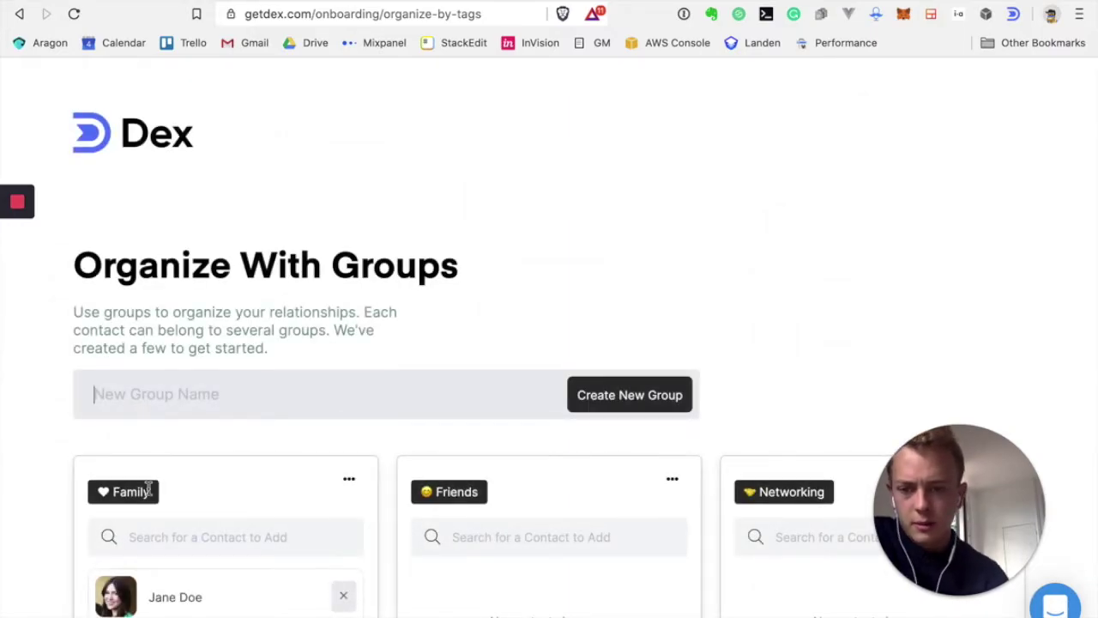
Scroll through the Family, Friends, Networking and College group cards on the Organize With Groups page
scroll(198, 443, down, 3)
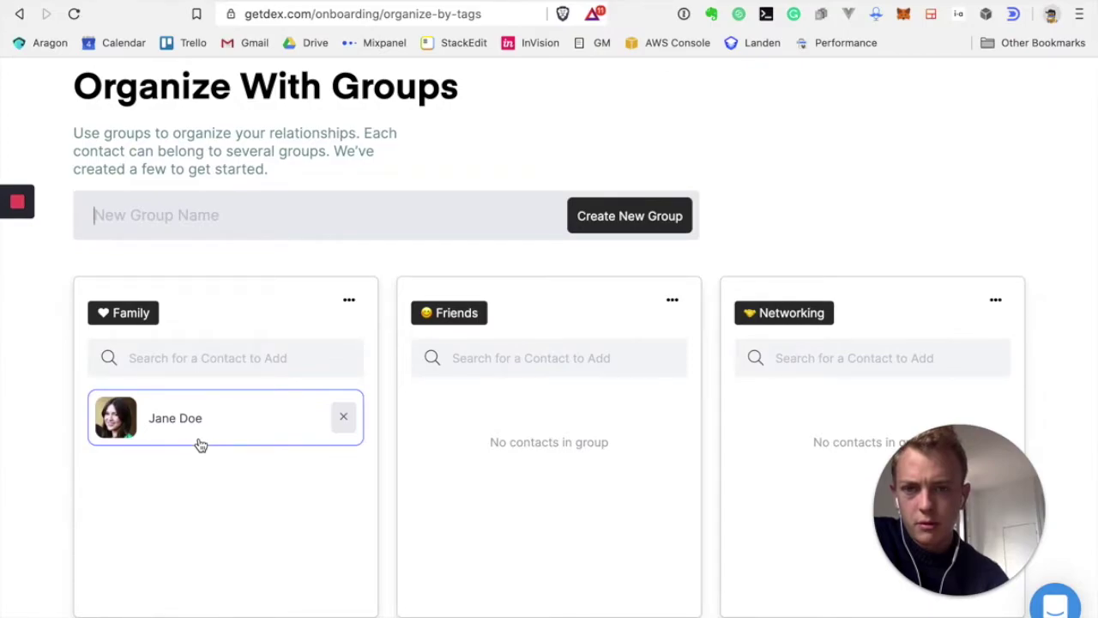
scroll(530, 349, down, 9)
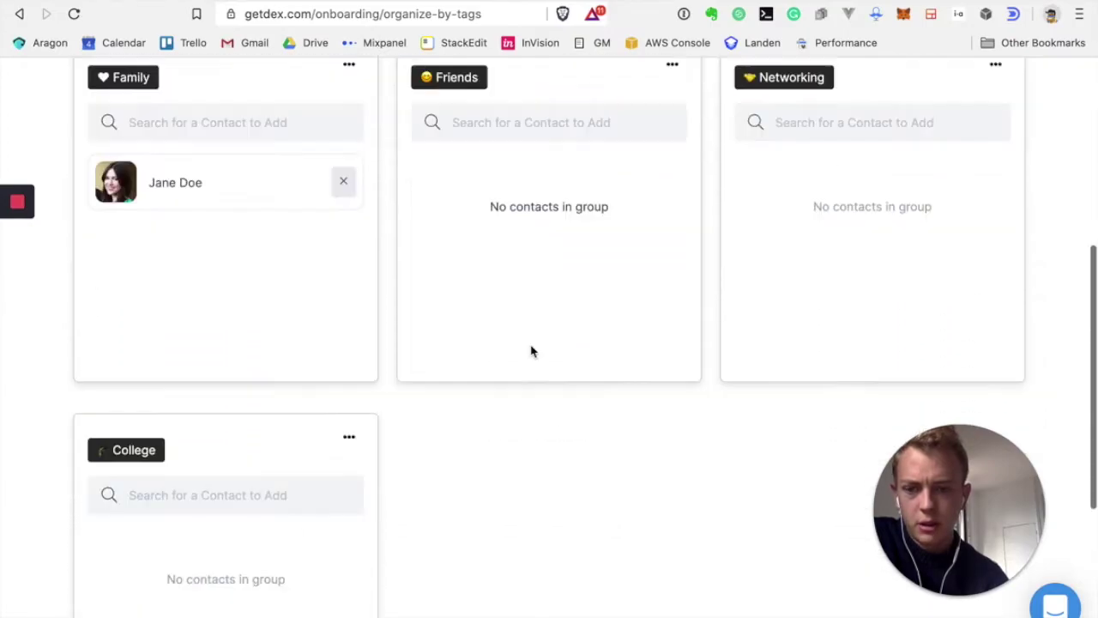
scroll(531, 350, up, 10)
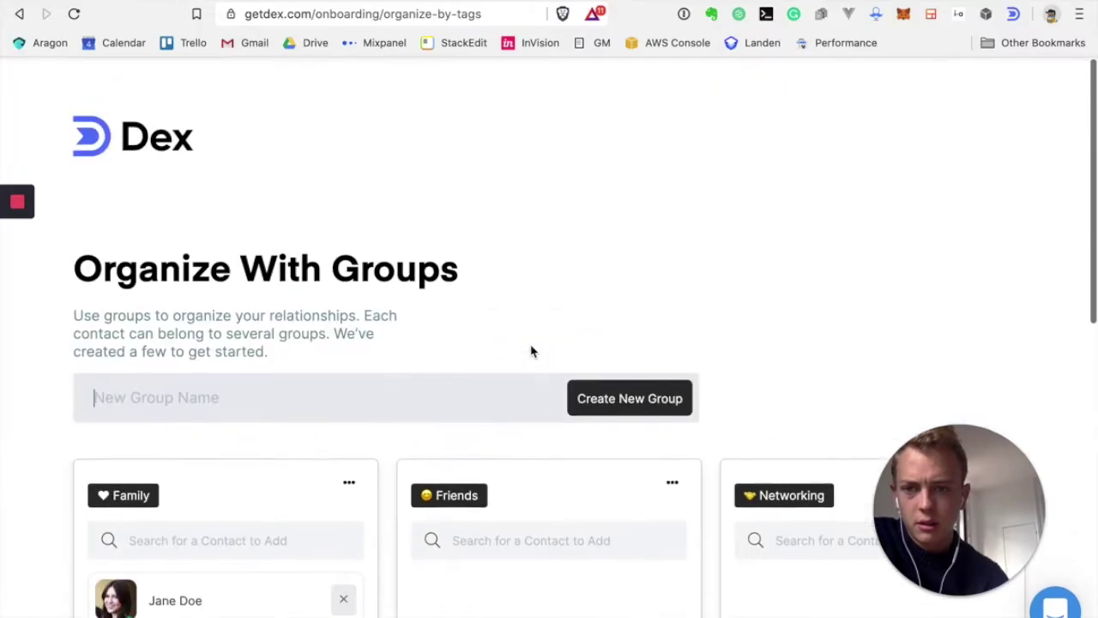
scroll(530, 350, down, 6)
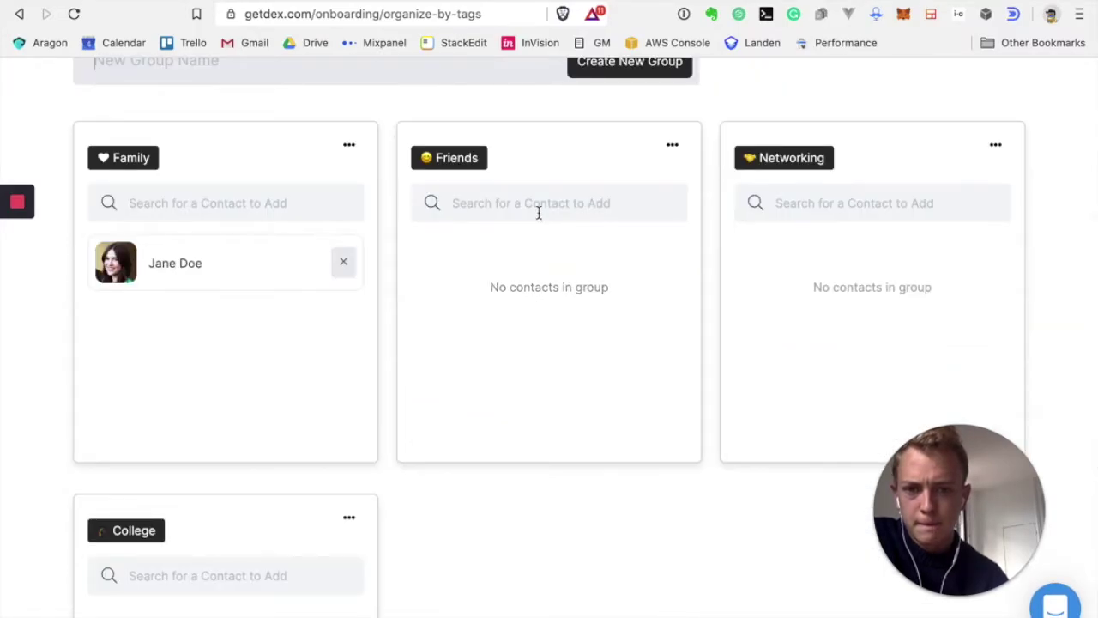
scroll(538, 220, up, 4)
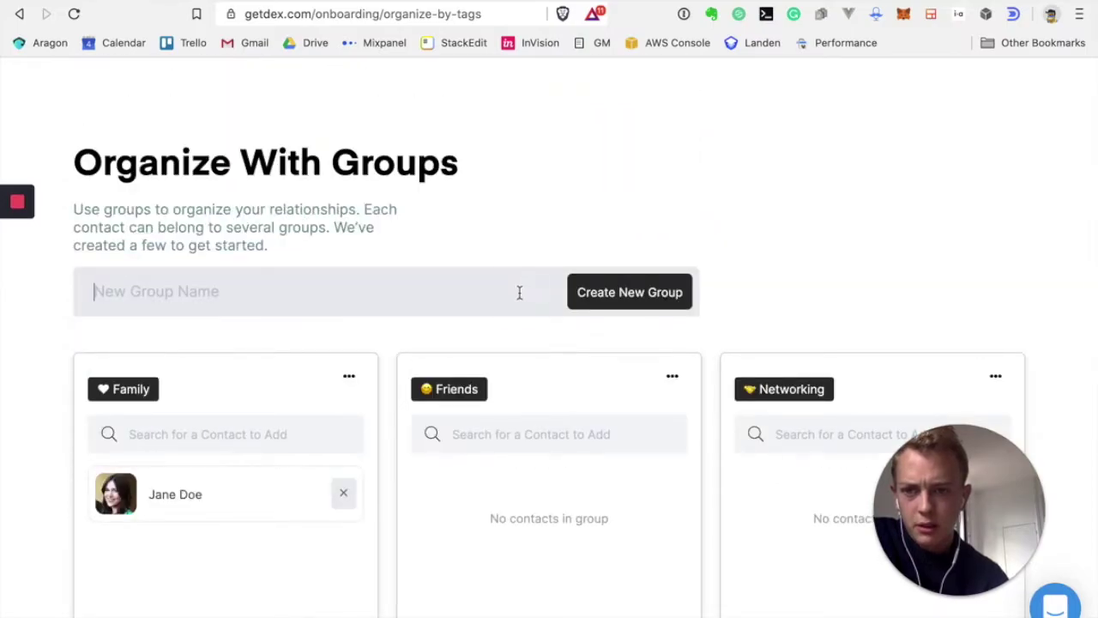
scroll(520, 295, down, 1)
scroll(520, 297, down, 1)
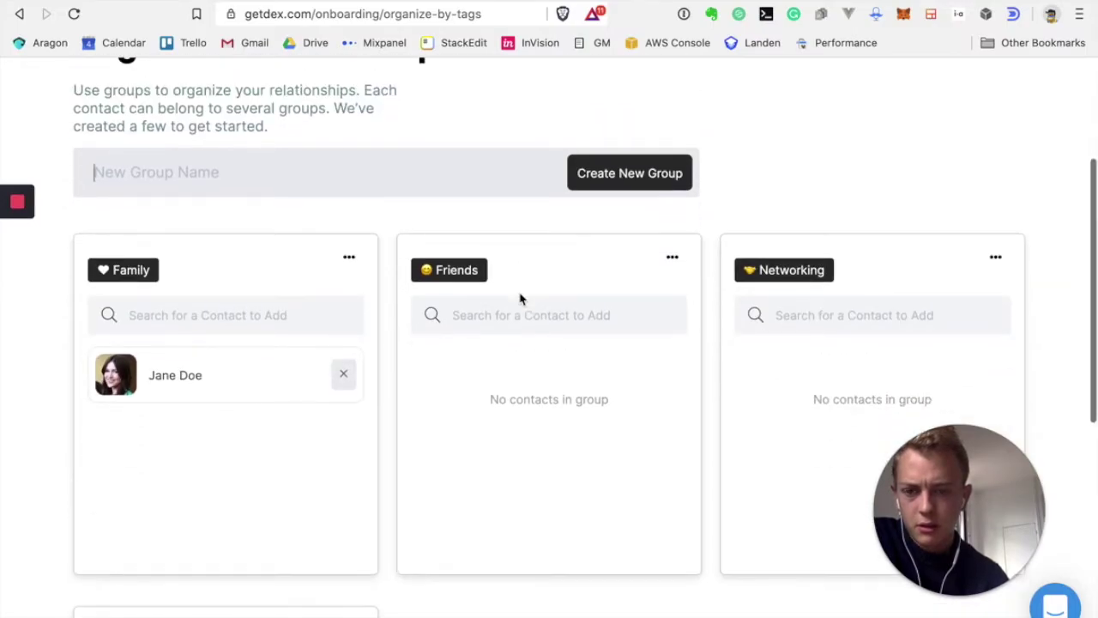
scroll(335, 557, down, 3)
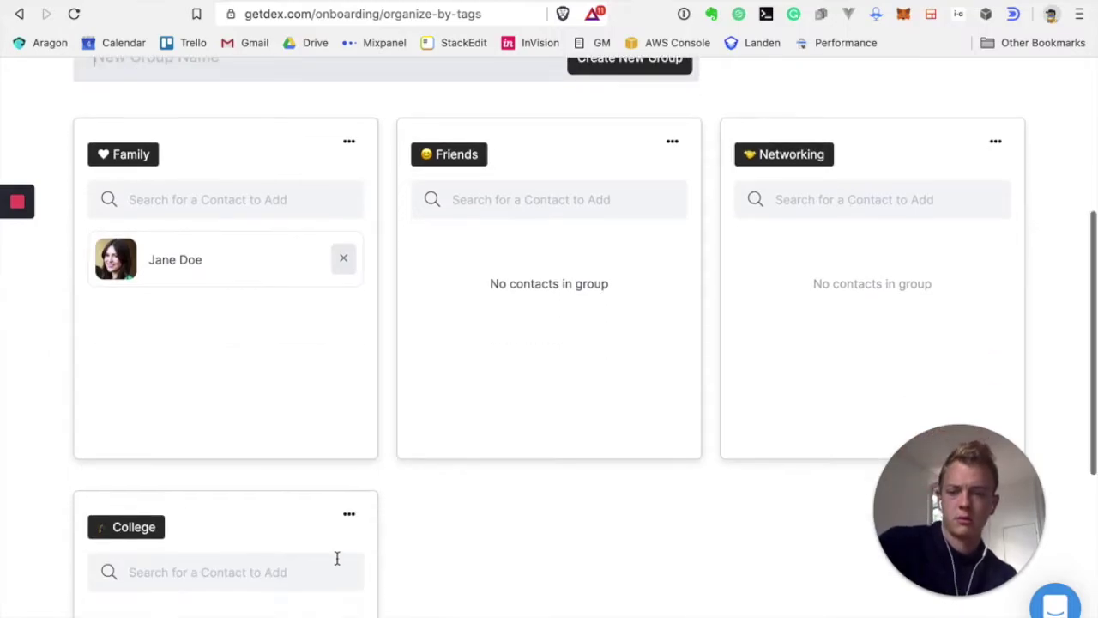
scroll(340, 366, up, 6)
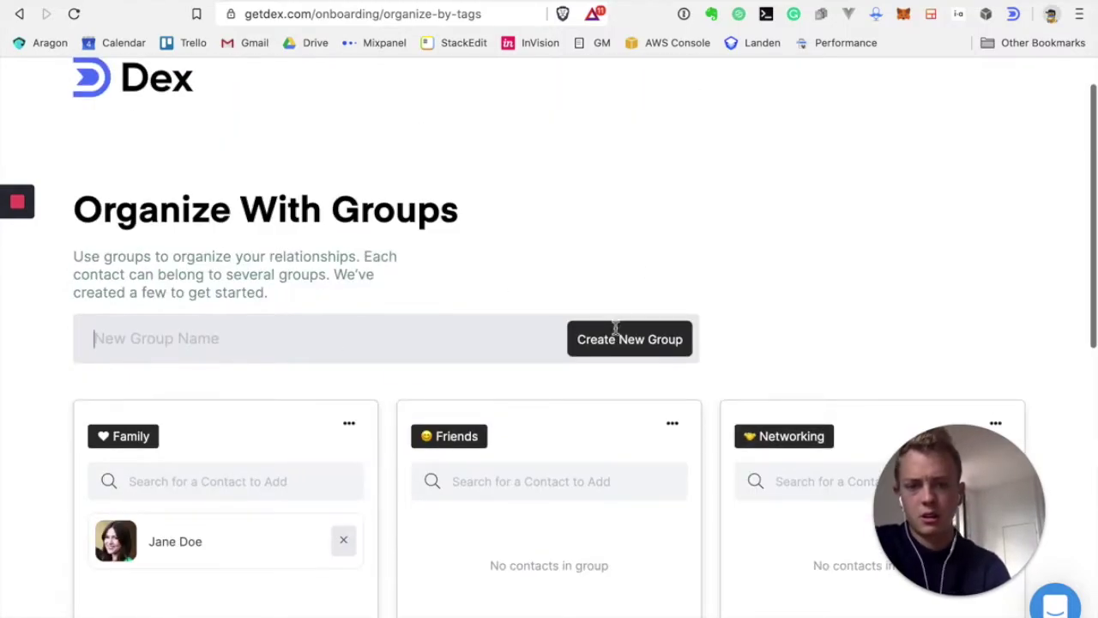
Create a new contact group named Startups
click(356, 347)
text(Startups)
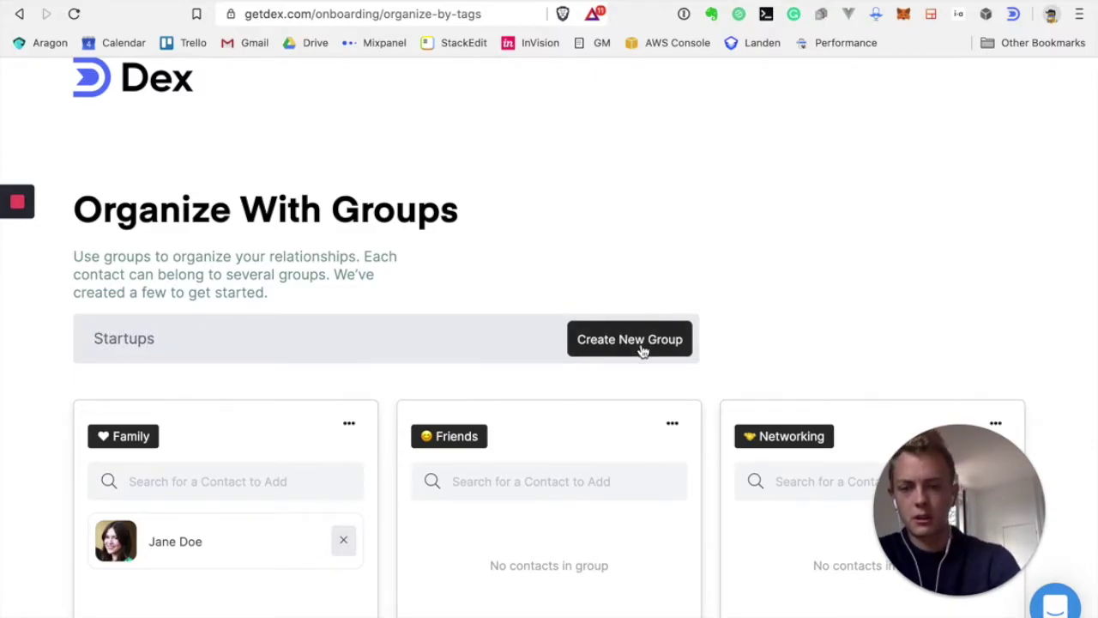
click(642, 350)
scroll(641, 350, down, 5)
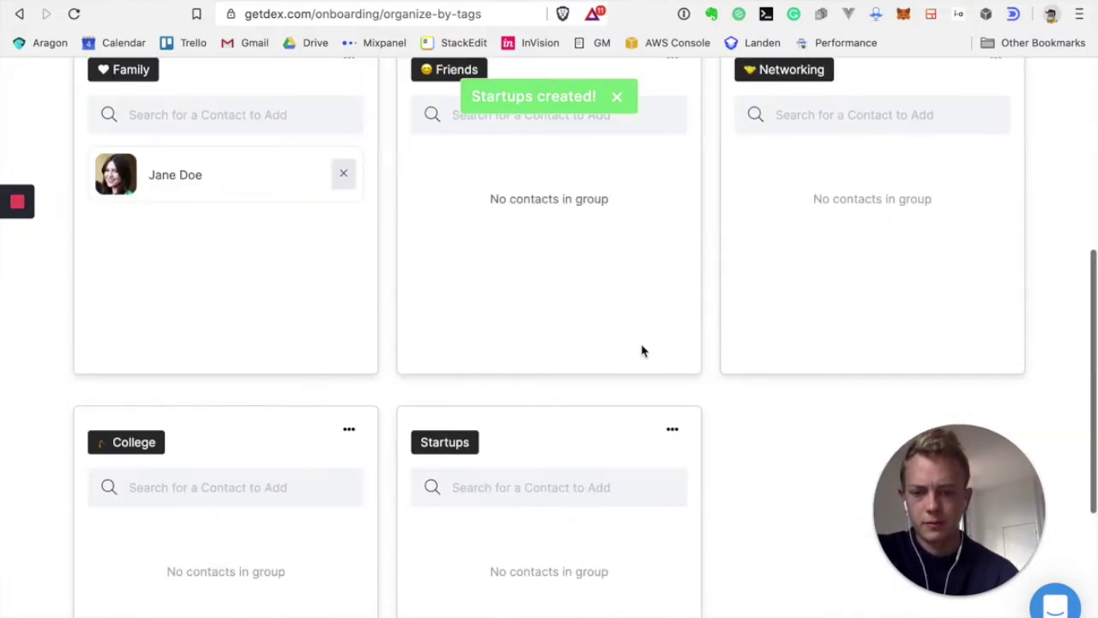
click(493, 481)
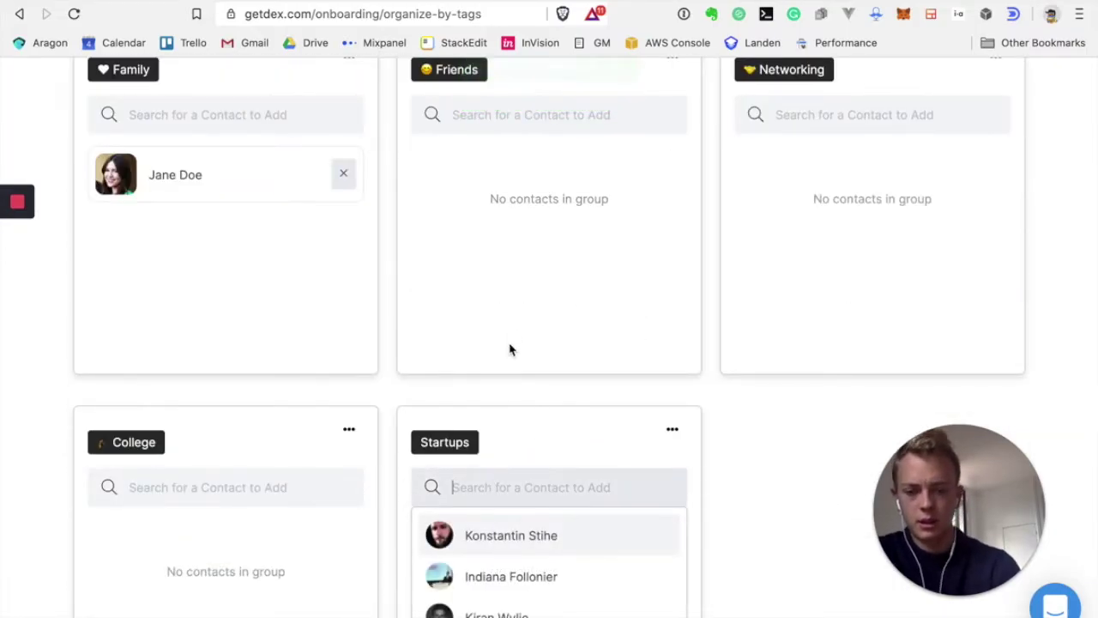
Add the contact matching 'indi' to the College group
scroll(511, 339, down, 3)
scroll(511, 339, up, 5)
scroll(512, 338, down, 3)
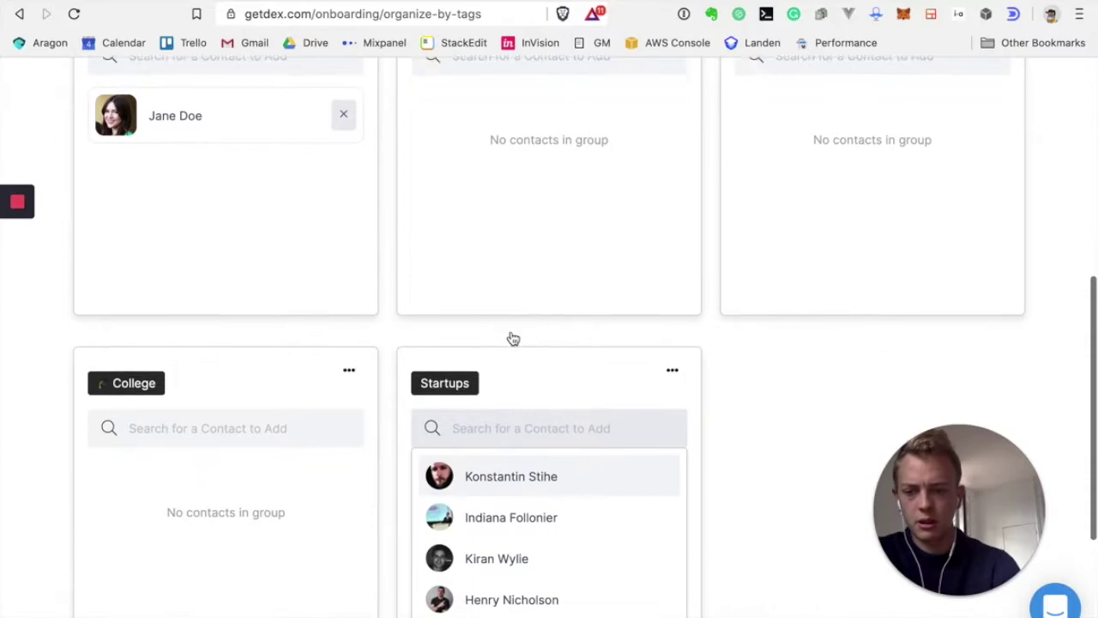
scroll(512, 339, down, 1)
click(230, 372)
text(ind)
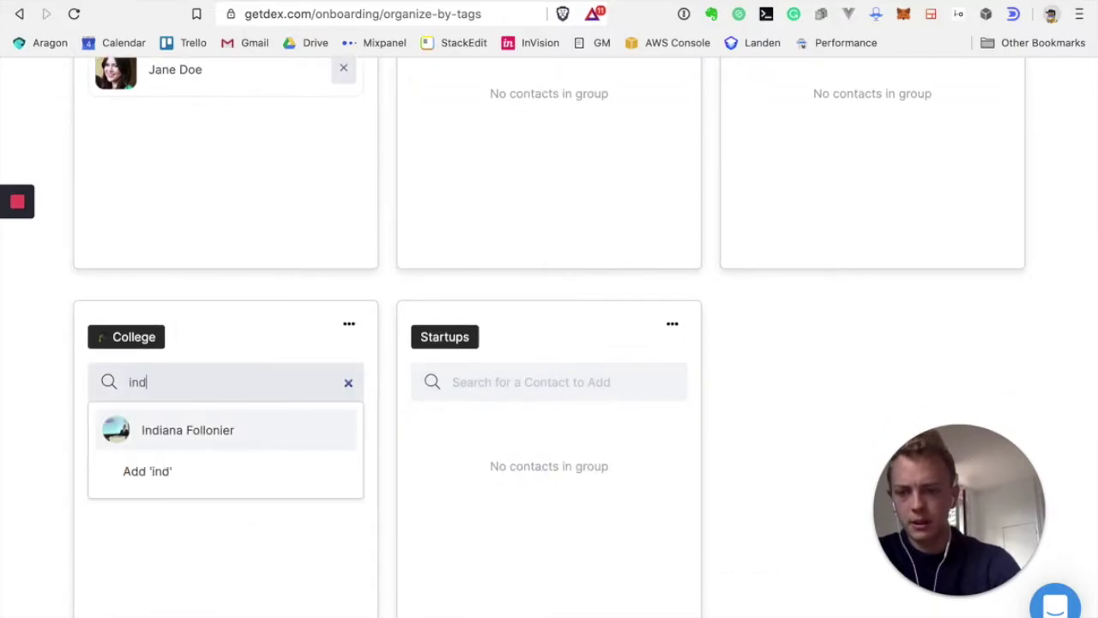
text(i)
click(213, 432)
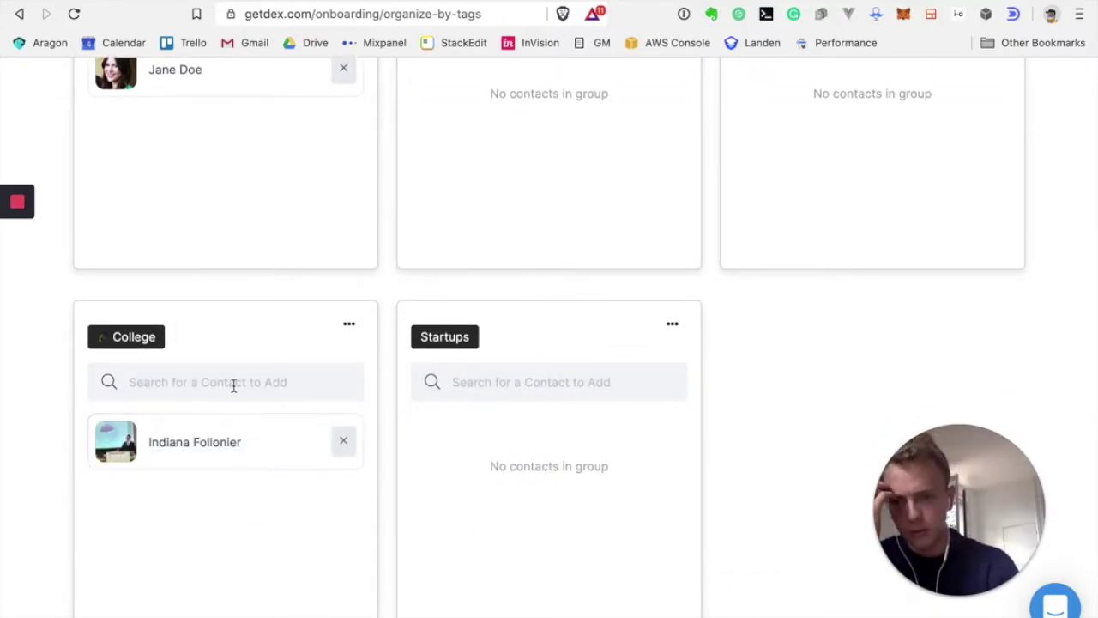
Add three contacts to Startups, found by searching 'ste', 'tef' and 'ebr'
click(531, 382)
text(ste)
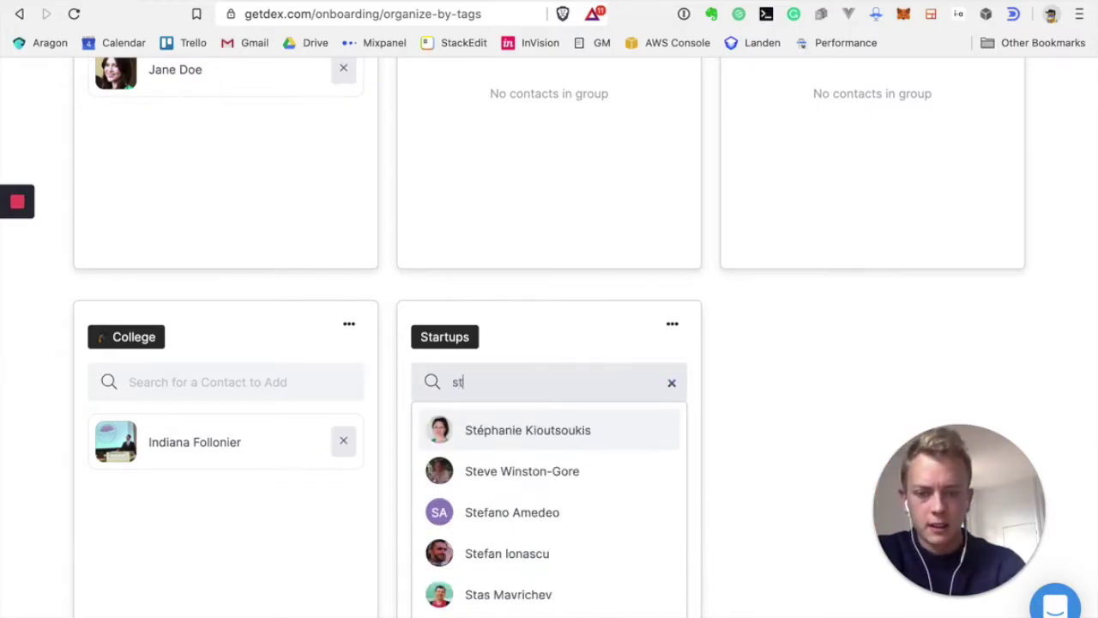
click(493, 430)
click(515, 367)
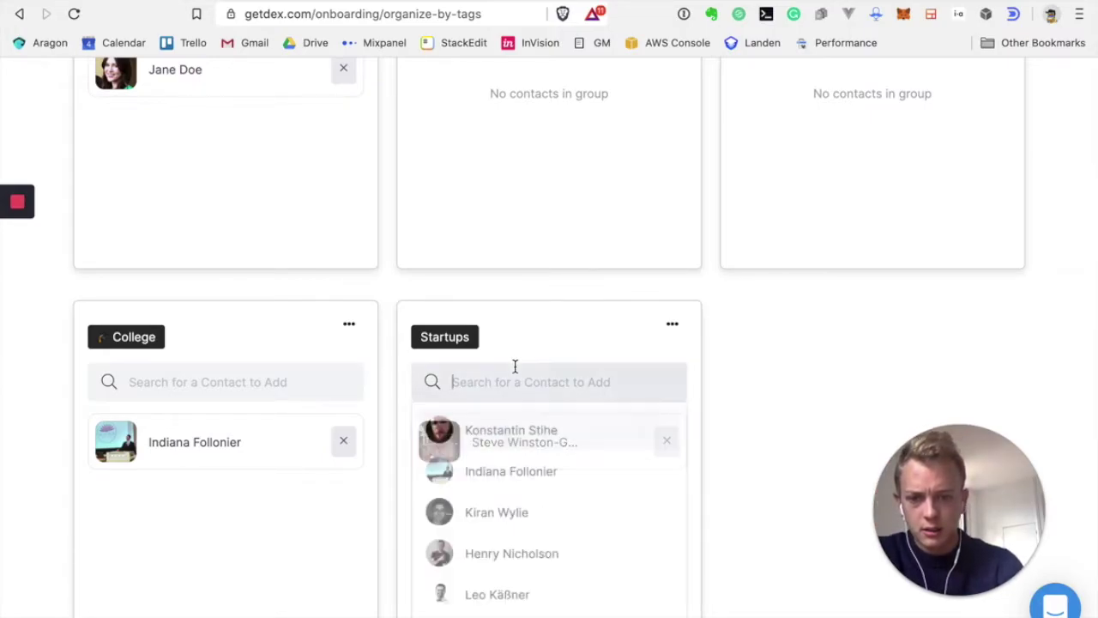
text(set)
key(BackSpace)
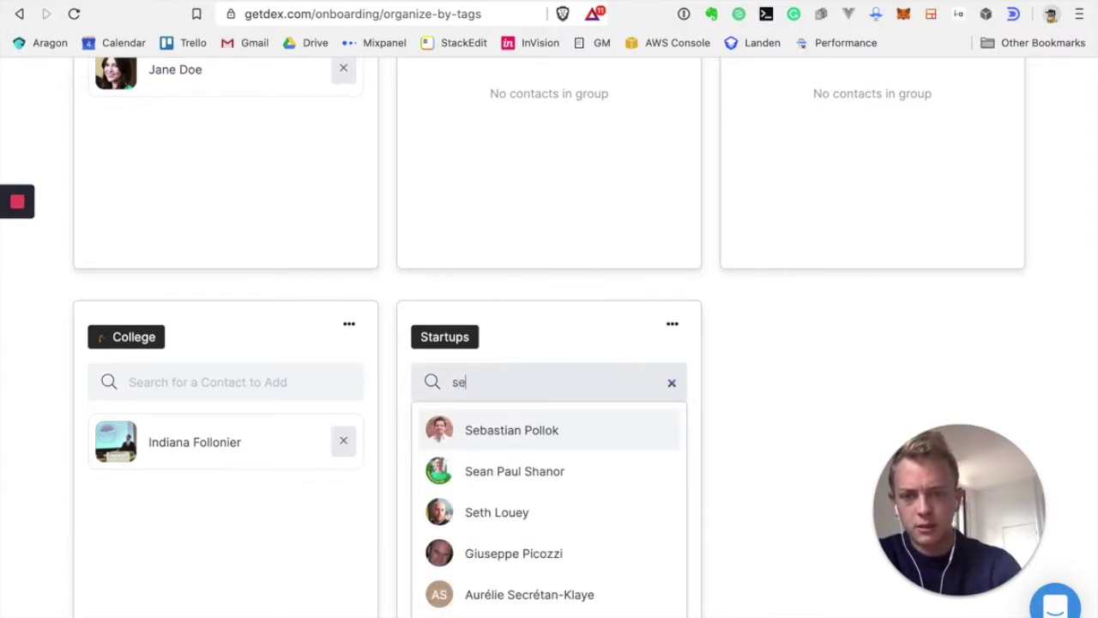
key(BackSpace)
text(tef)
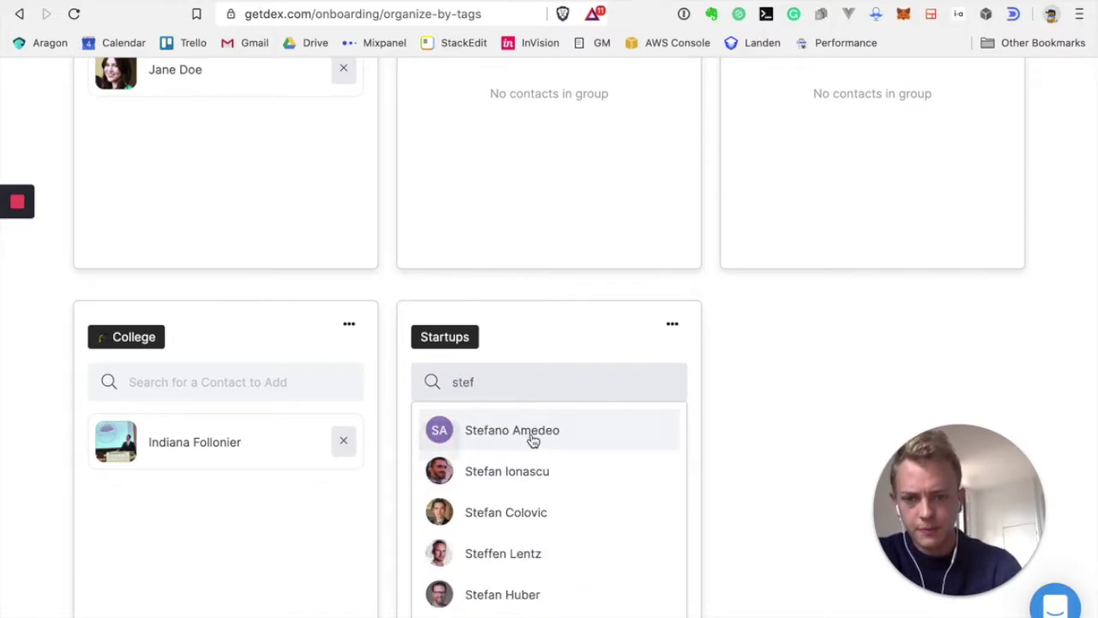
click(533, 440)
click(510, 383)
text(e)
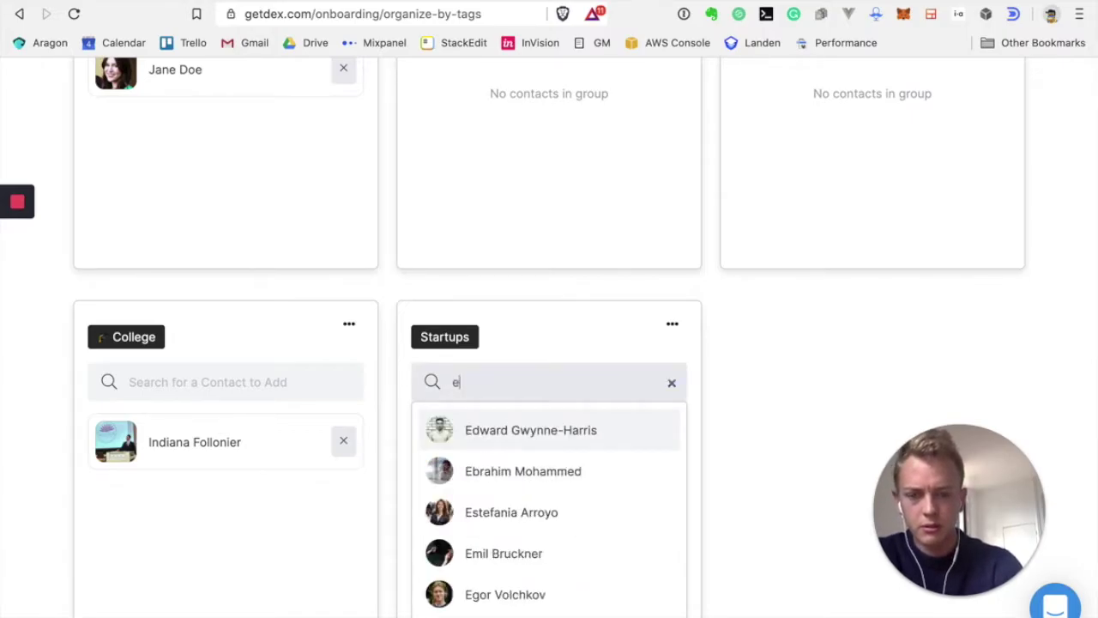
text(br)
click(515, 433)
Add three contacts to Friends, two found via 'ric' and 'rich', then continue onboarding
scroll(573, 412, up, 1)
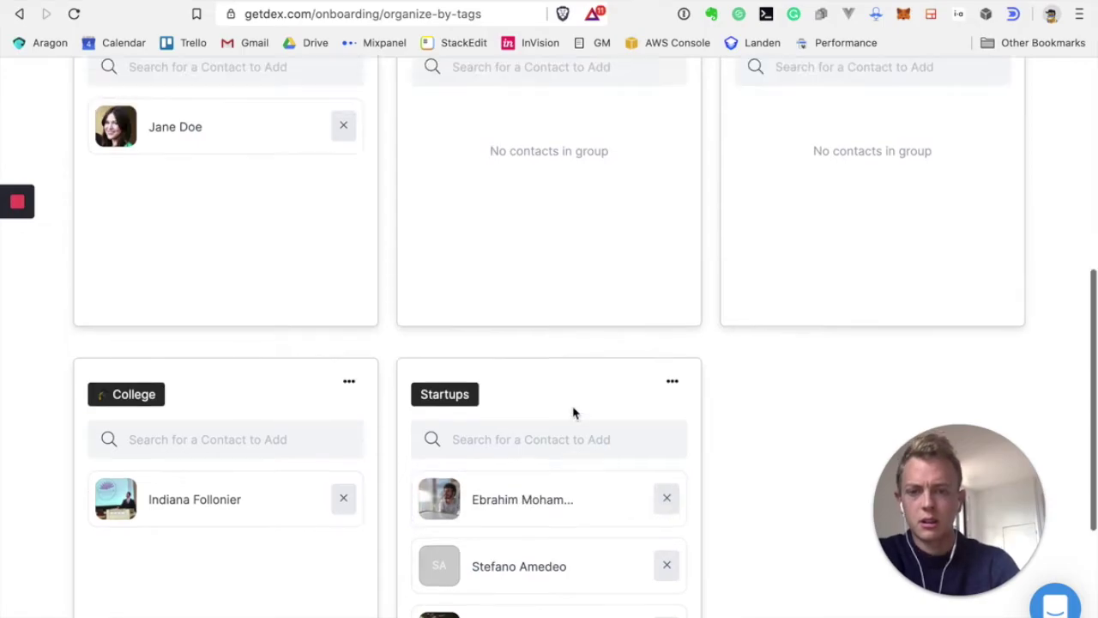
scroll(574, 413, up, 3)
click(576, 255)
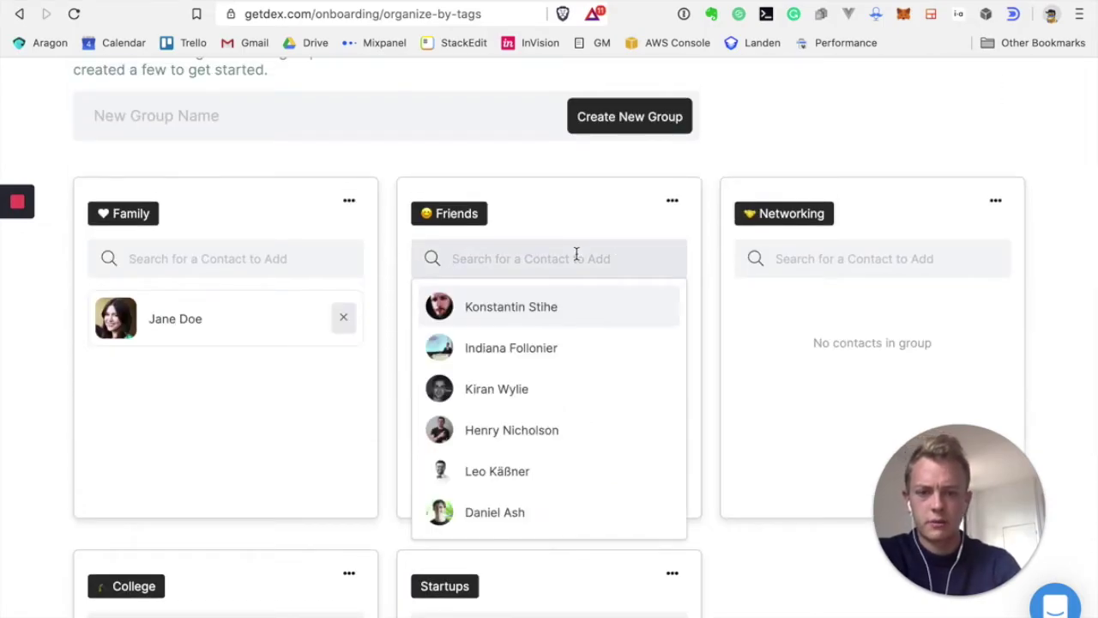
scroll(522, 399, down, 1)
click(515, 440)
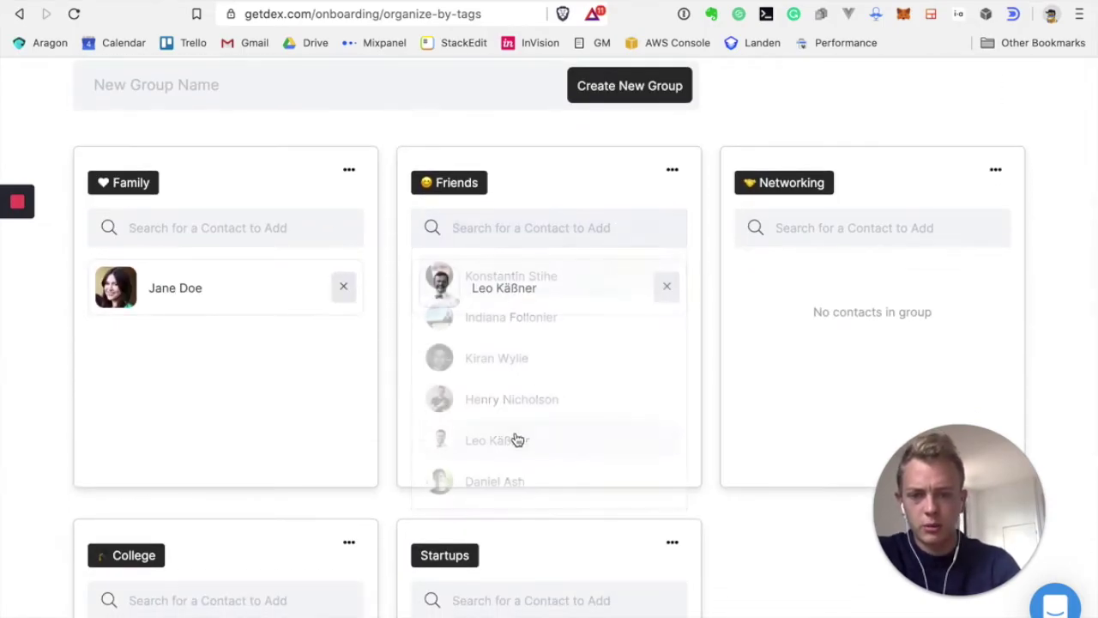
click(532, 227)
text(ric)
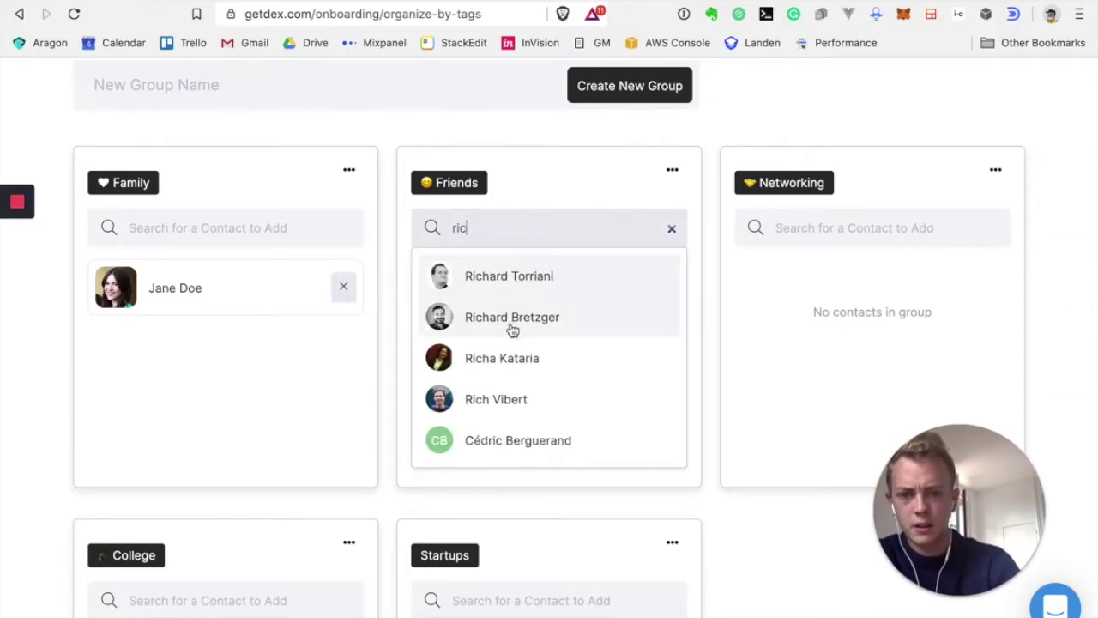
click(512, 324)
click(495, 230)
text(rich)
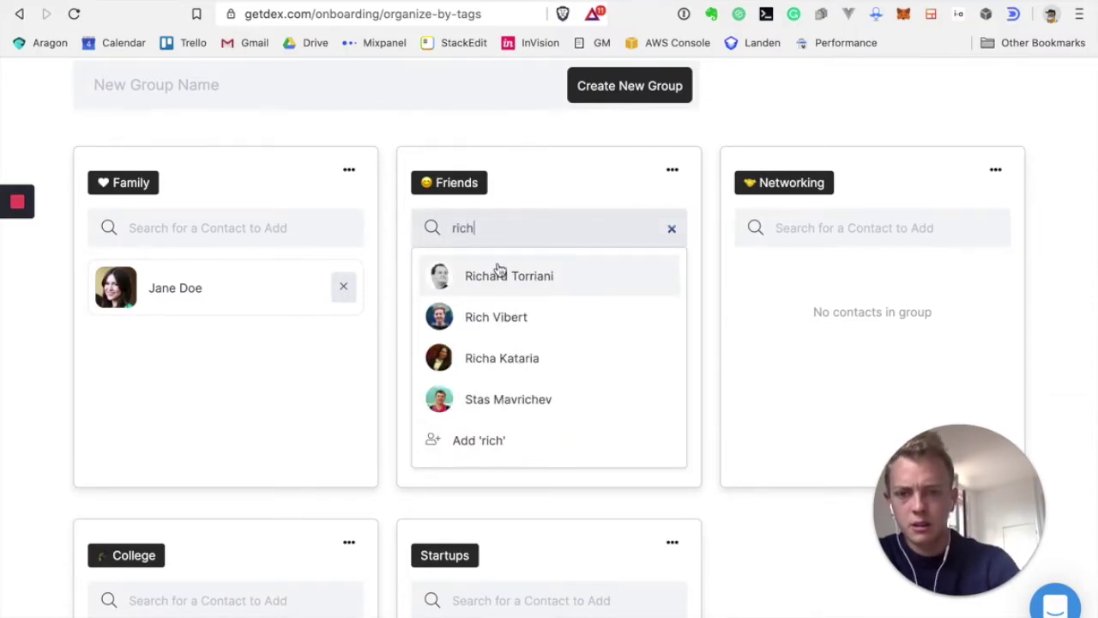
click(499, 273)
scroll(505, 283, down, 5)
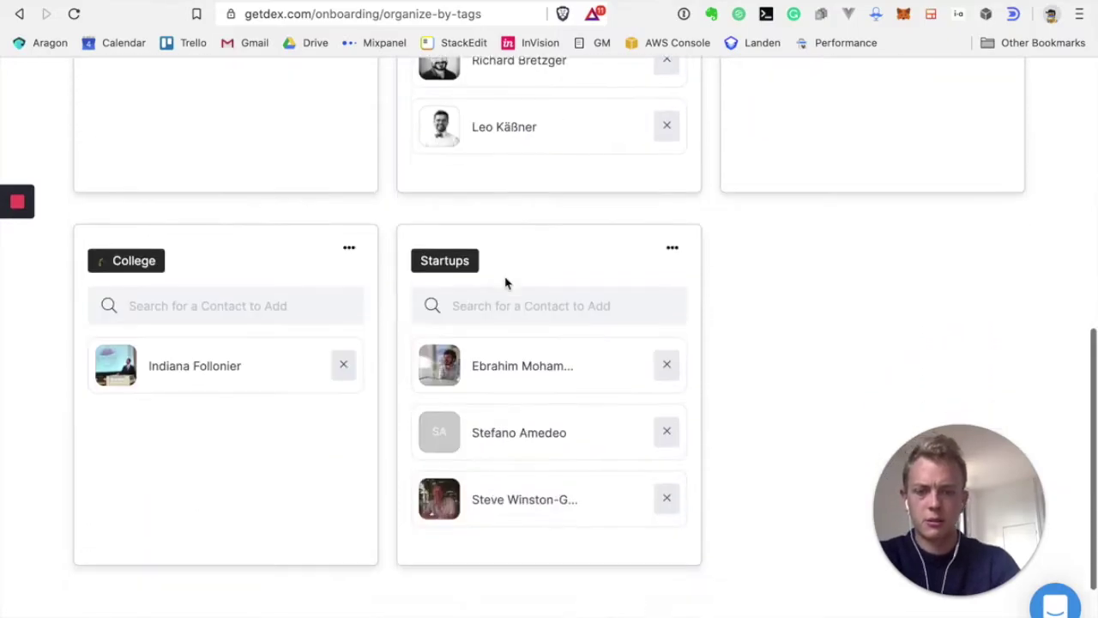
click(138, 563)
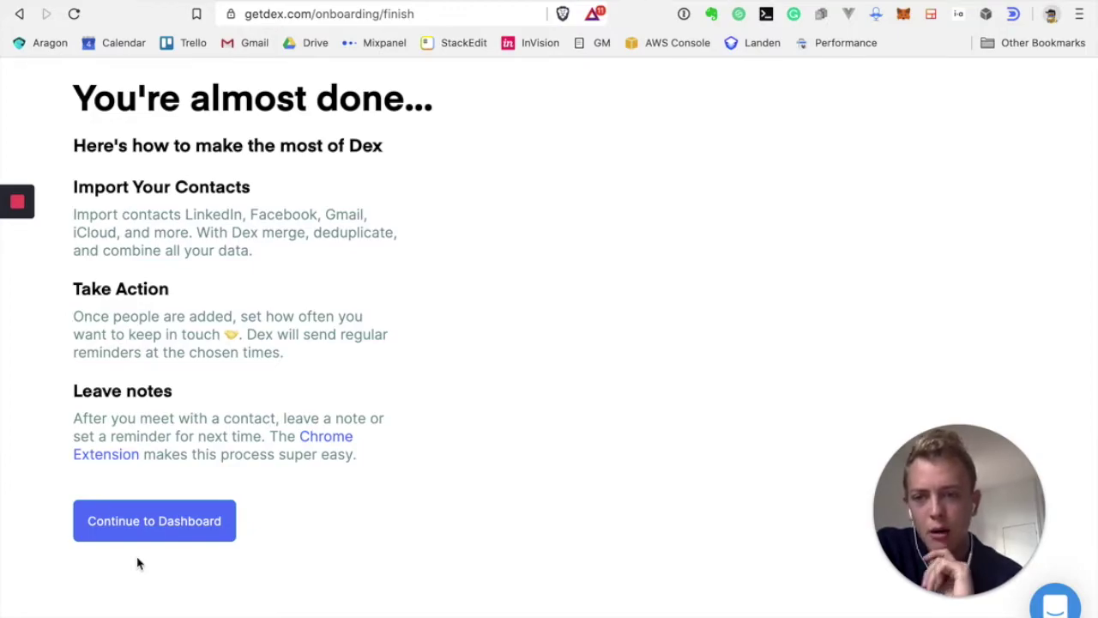
Continue past the 'You're almost done' page to the Contacts dashboard
click(140, 524)
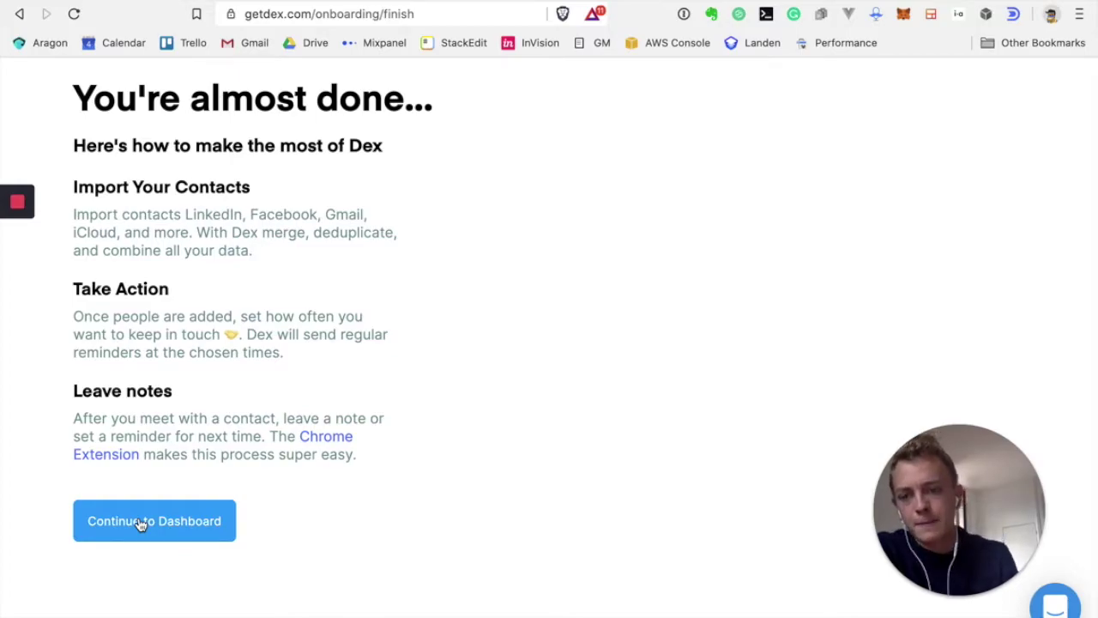
click(141, 524)
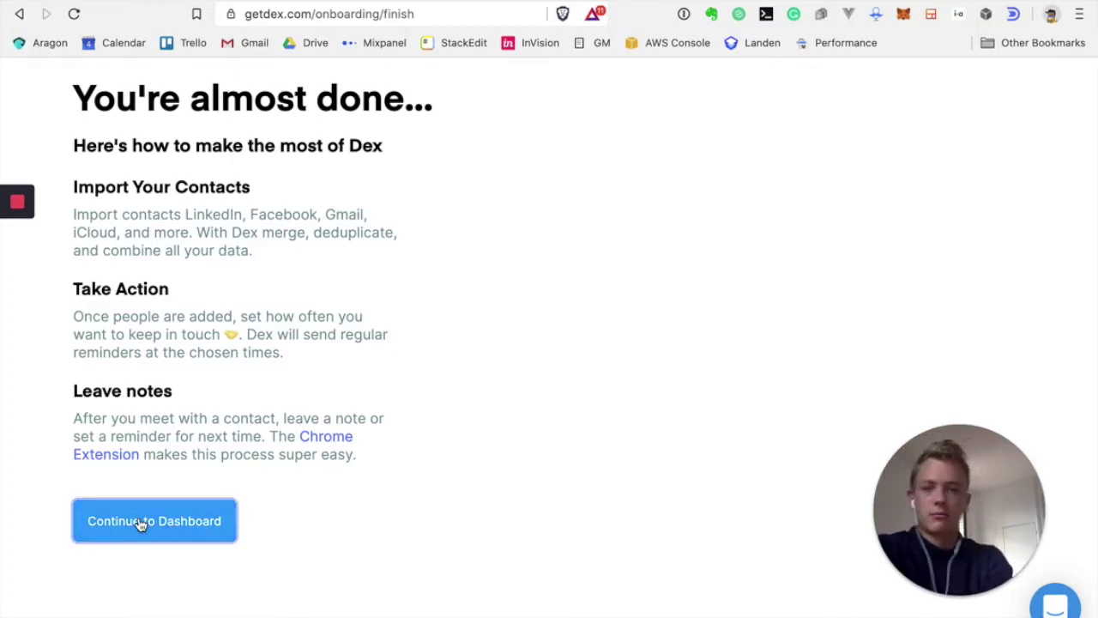
click(140, 523)
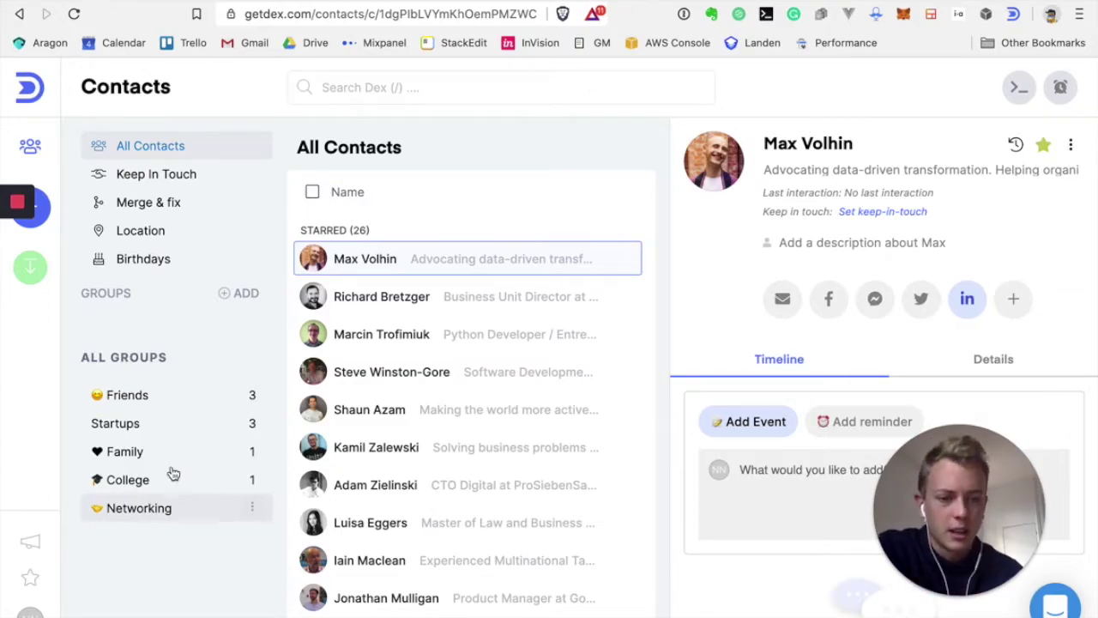
Scroll down the All Contacts list and open the SEOBUDDY founder's contact details
mouse_move(963, 600)
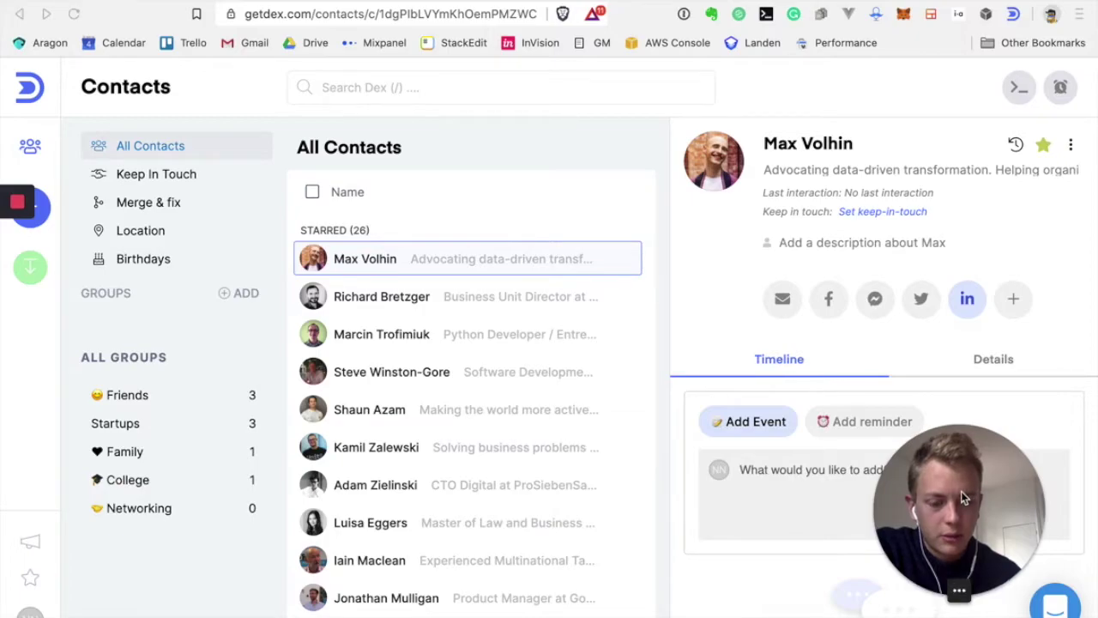
drag(887, 508, 577, 508)
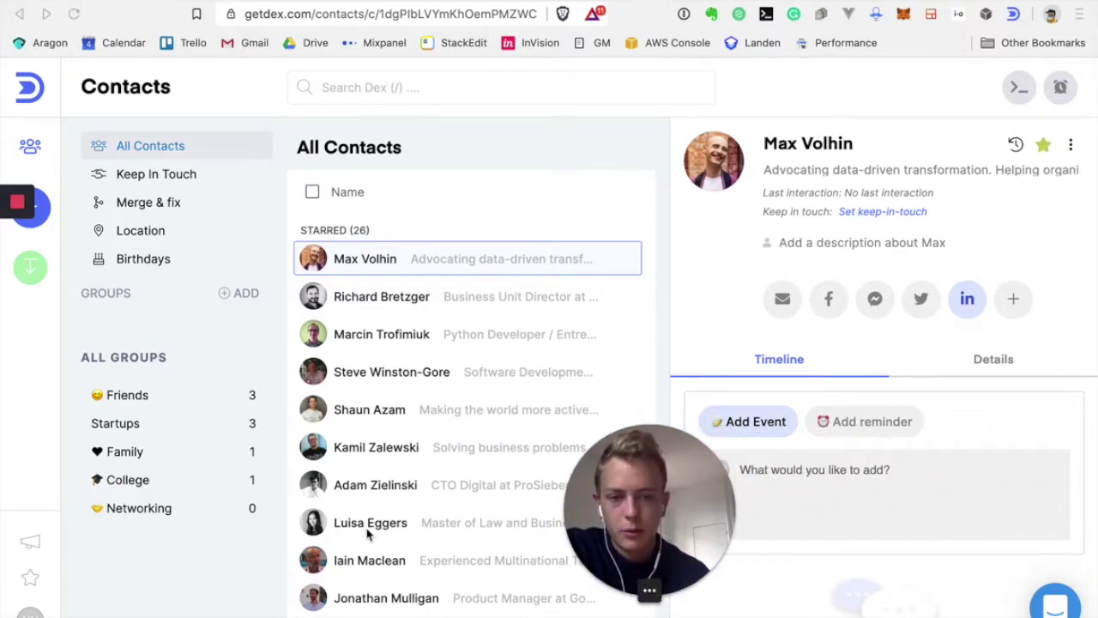
drag(369, 533, 167, 535)
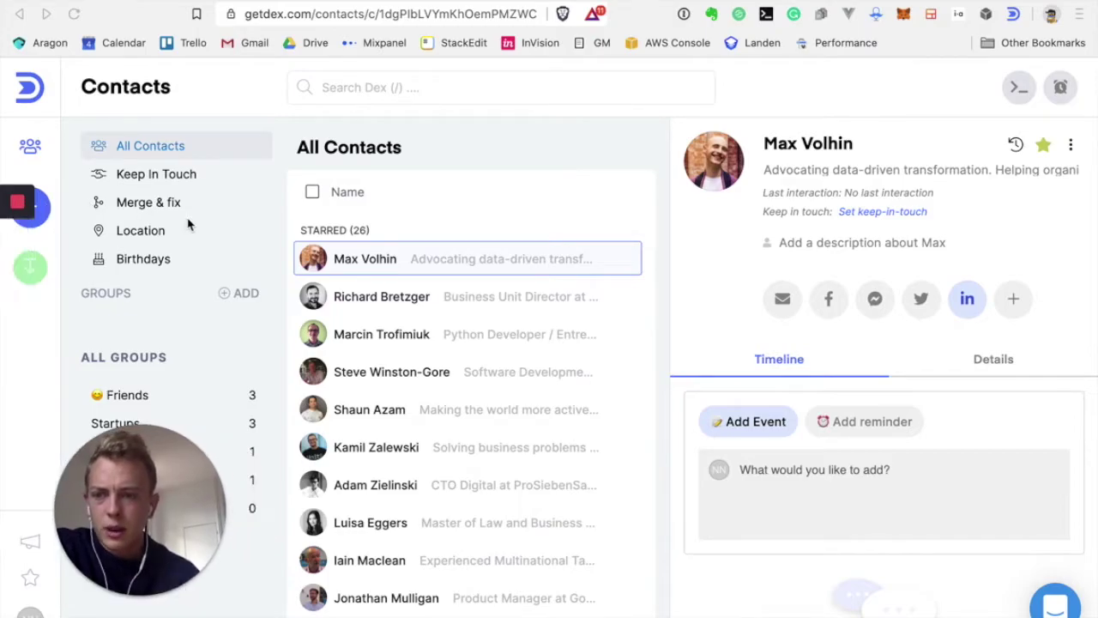
scroll(382, 308, down, 2)
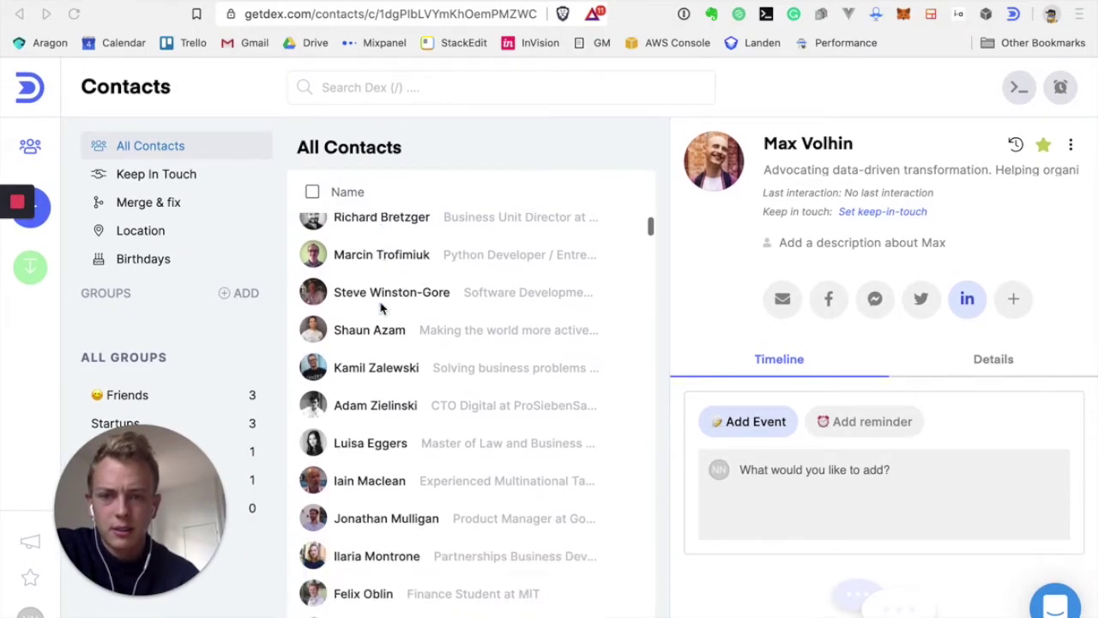
scroll(382, 309, down, 5)
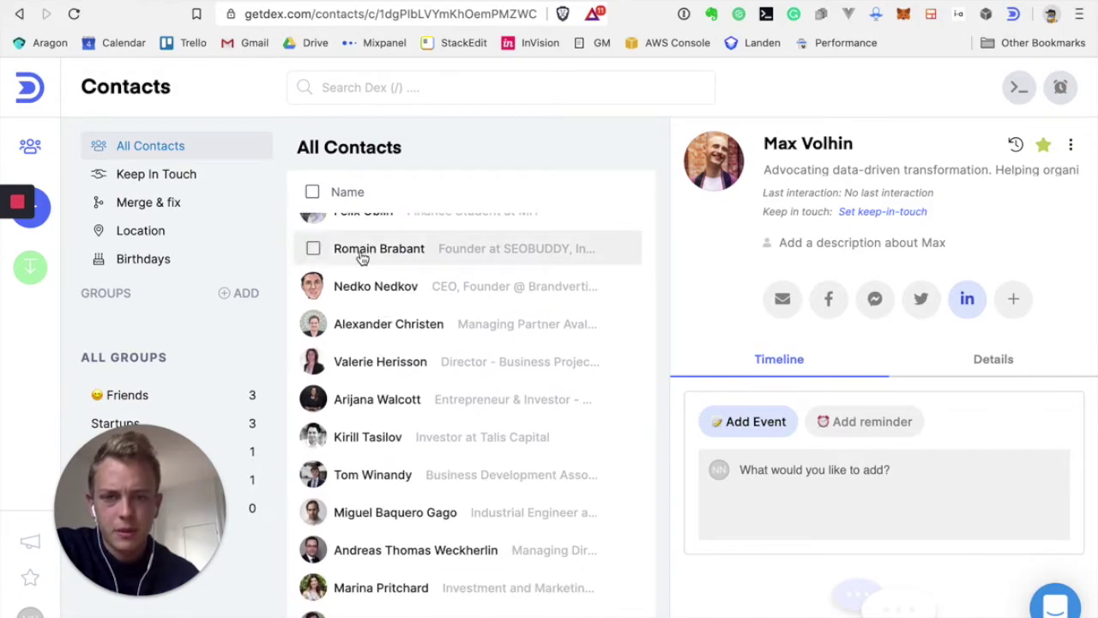
click(360, 255)
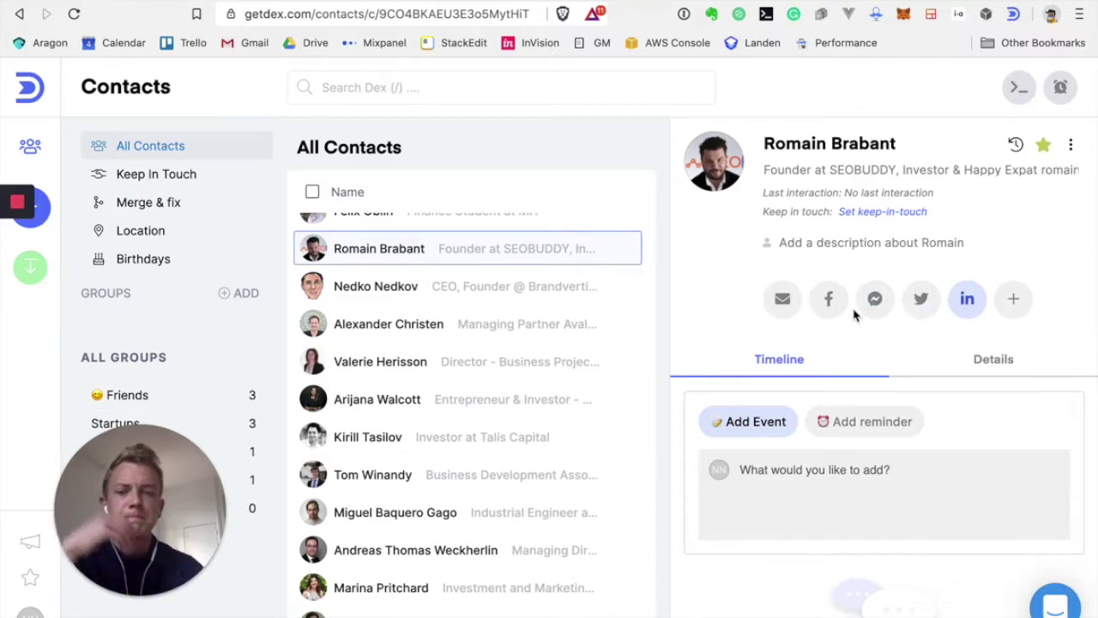
Scroll the All Contacts list to review the 26 starred and other imported contacts
scroll(561, 437, up, 10)
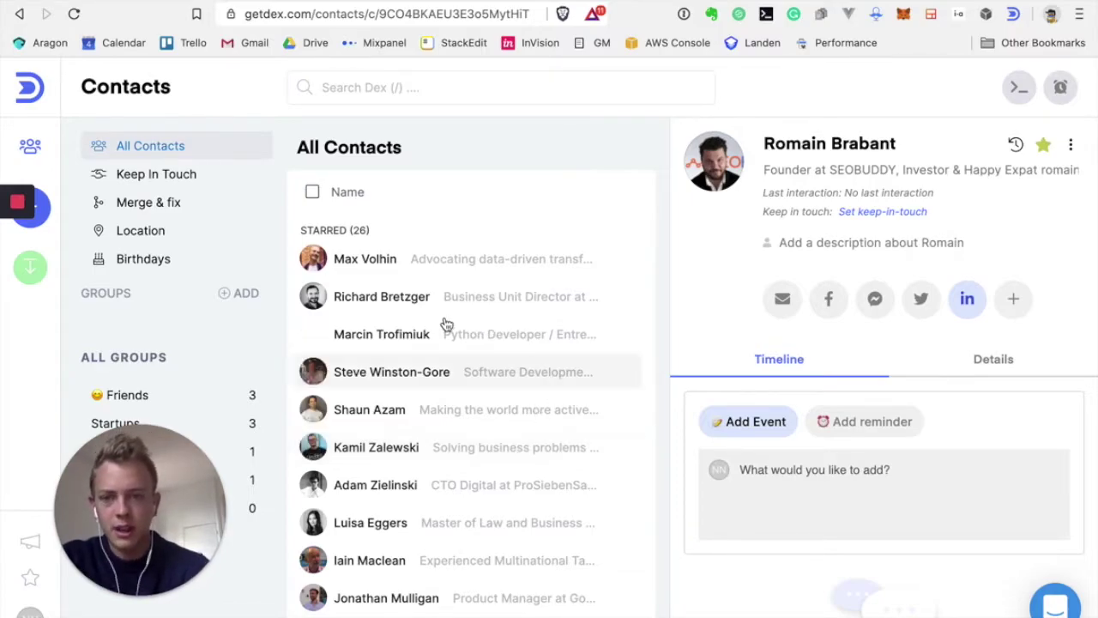
scroll(380, 350, down, 5)
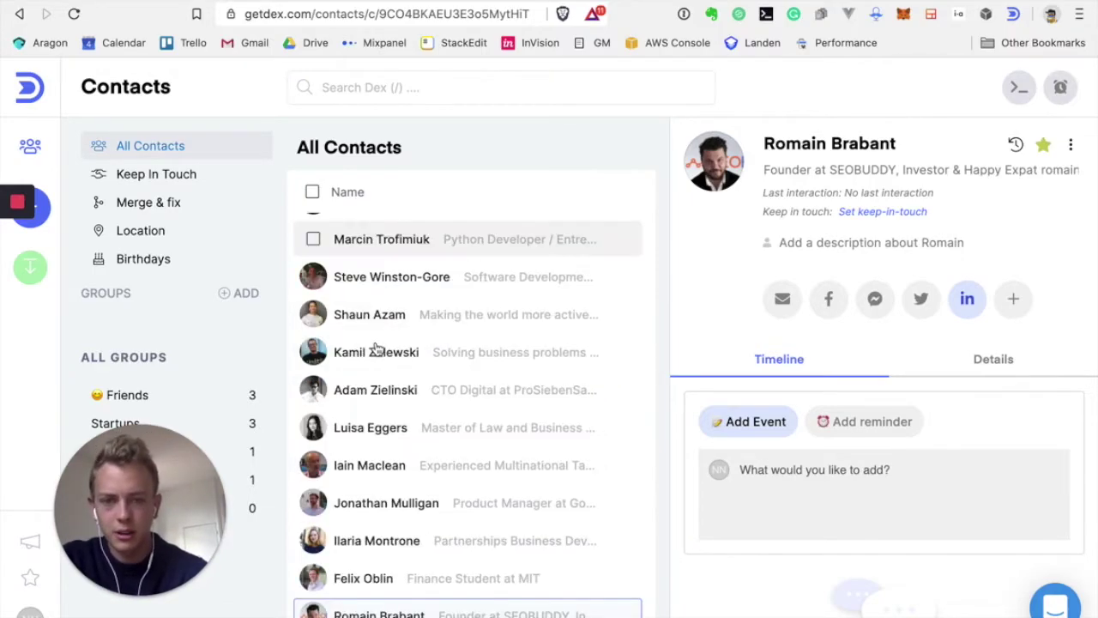
scroll(378, 348, down, 15)
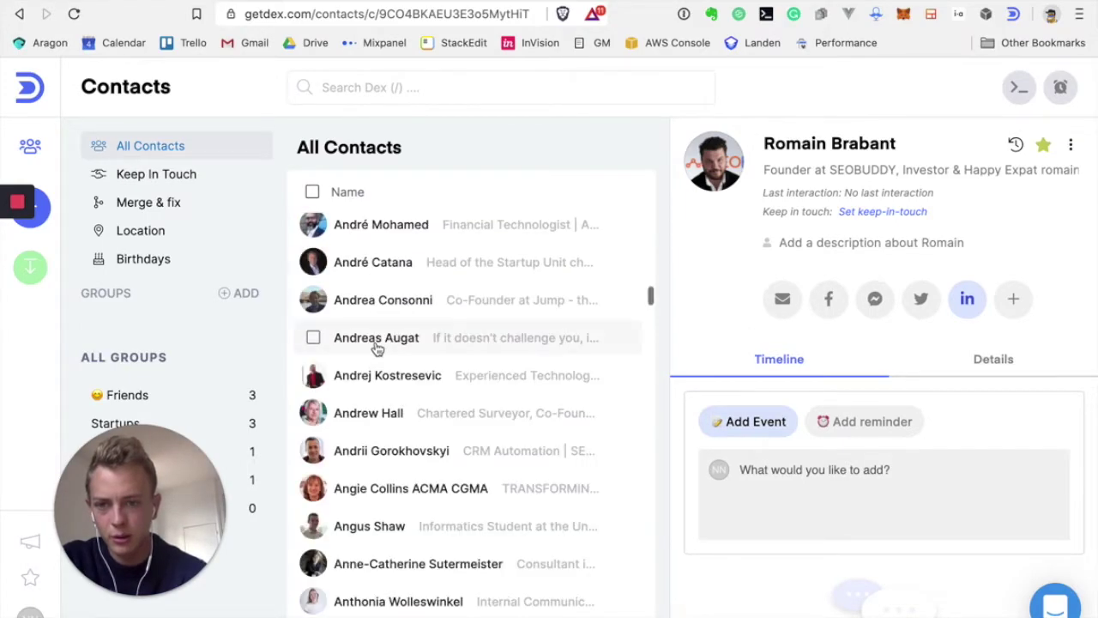
scroll(377, 348, up, 5)
scroll(378, 346, up, 2)
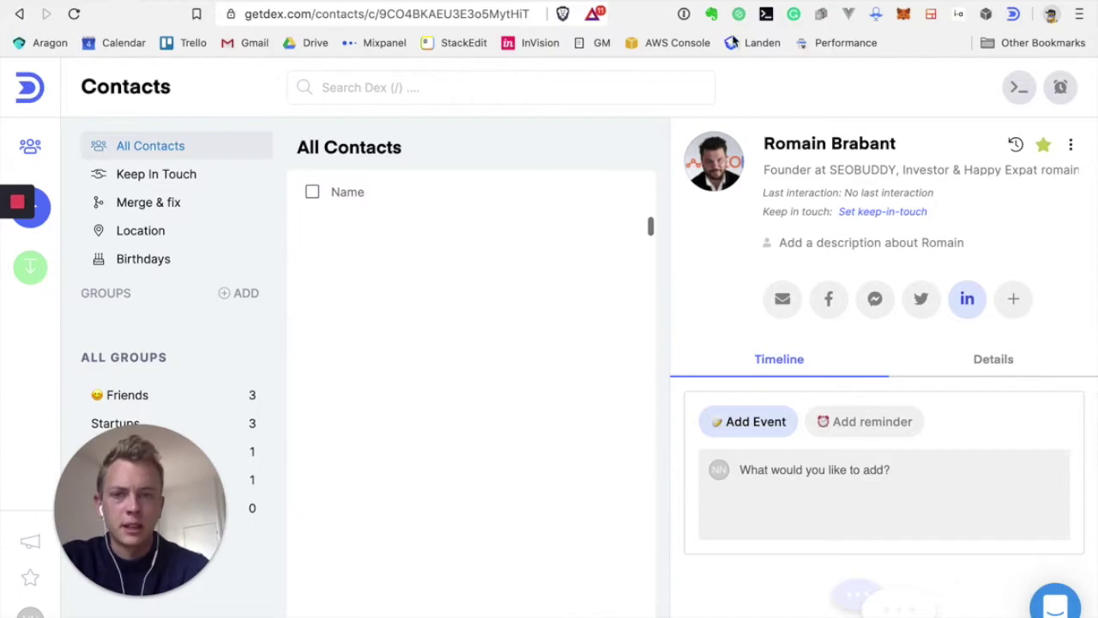
Create a new reminder named 'Test reminder'
click(1018, 89)
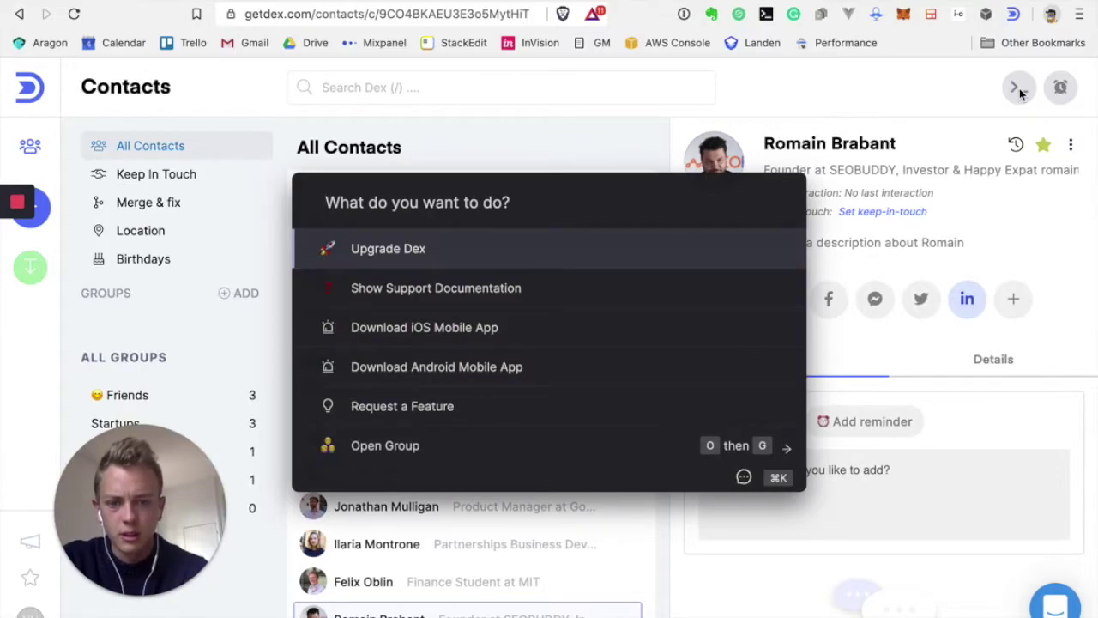
click(890, 100)
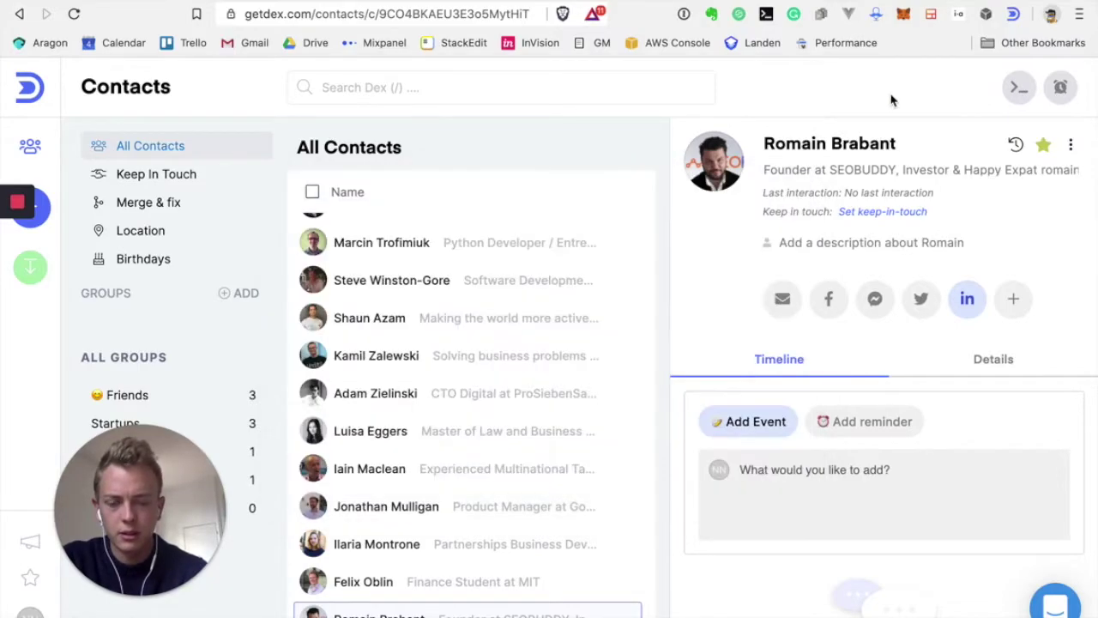
click(1062, 91)
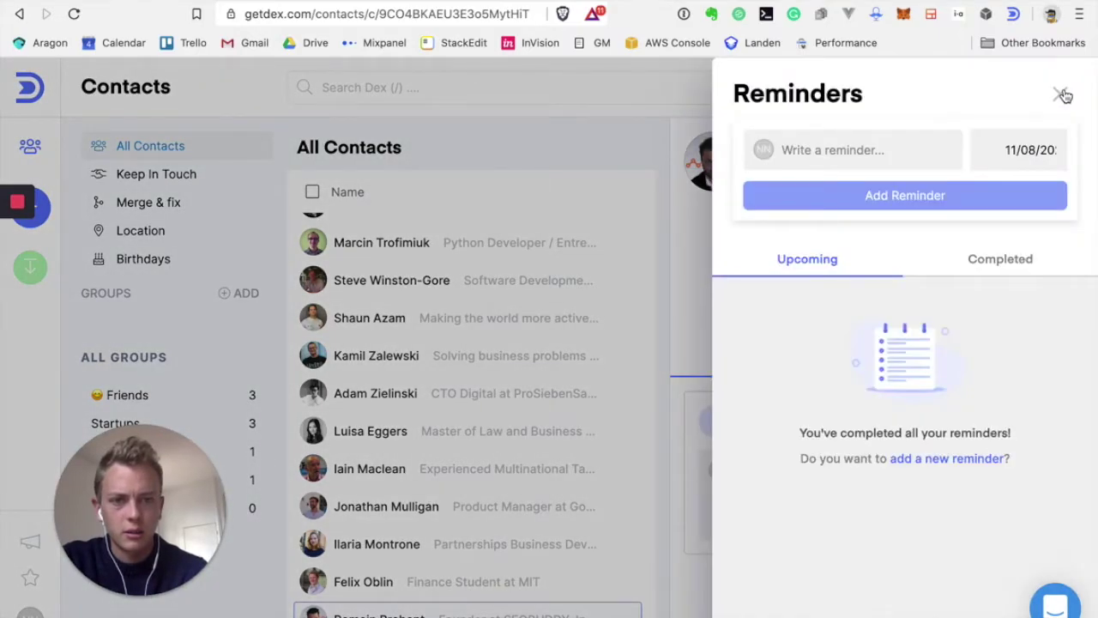
click(864, 151)
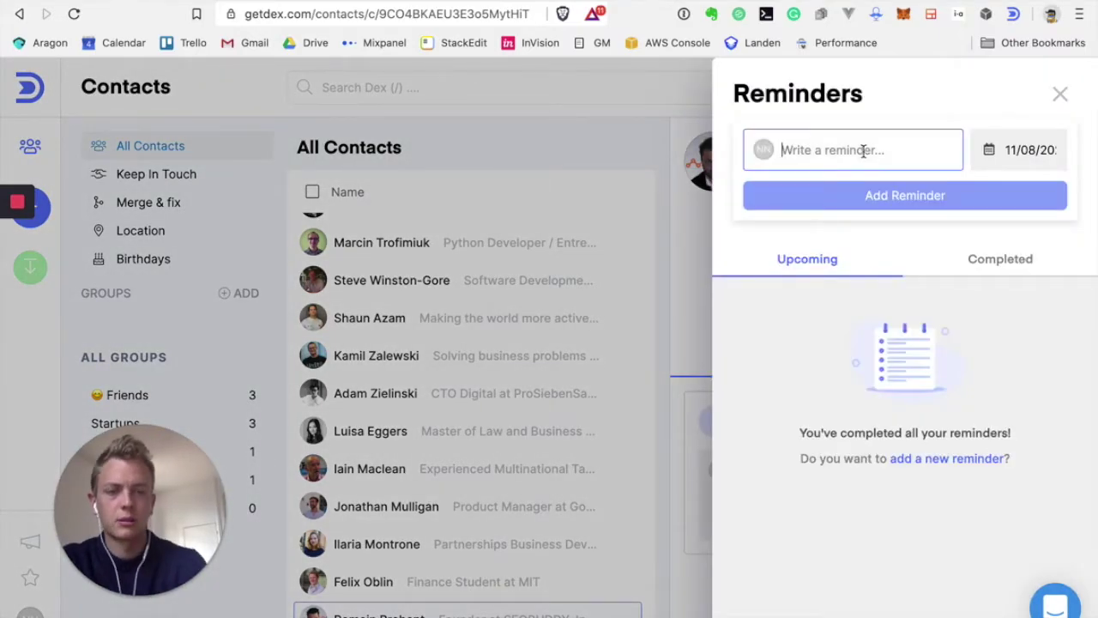
text(Test reminder)
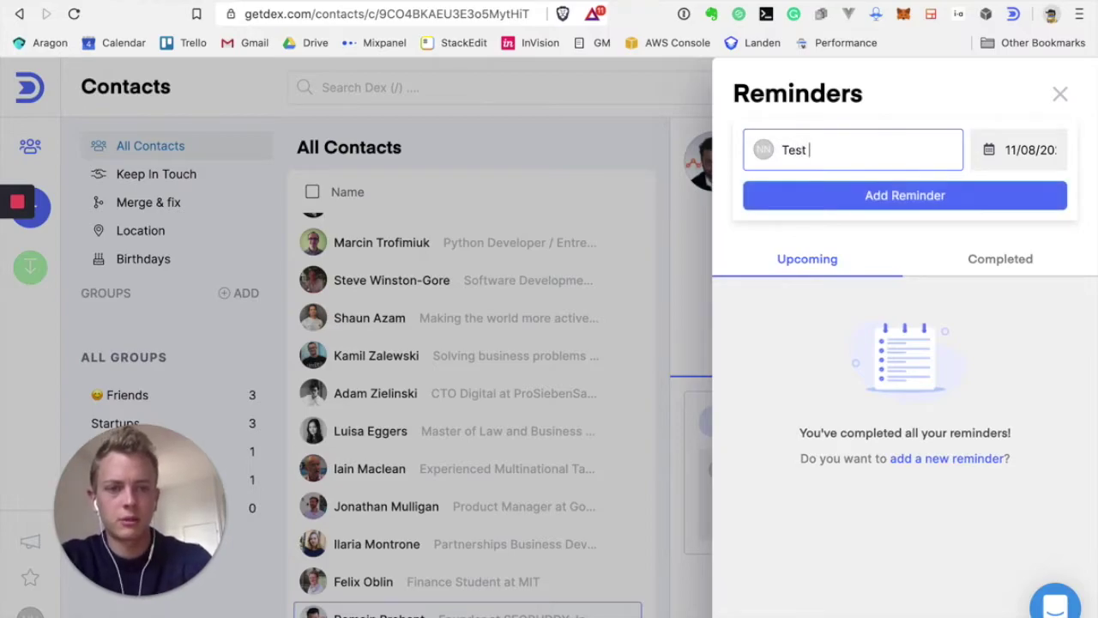
click(920, 199)
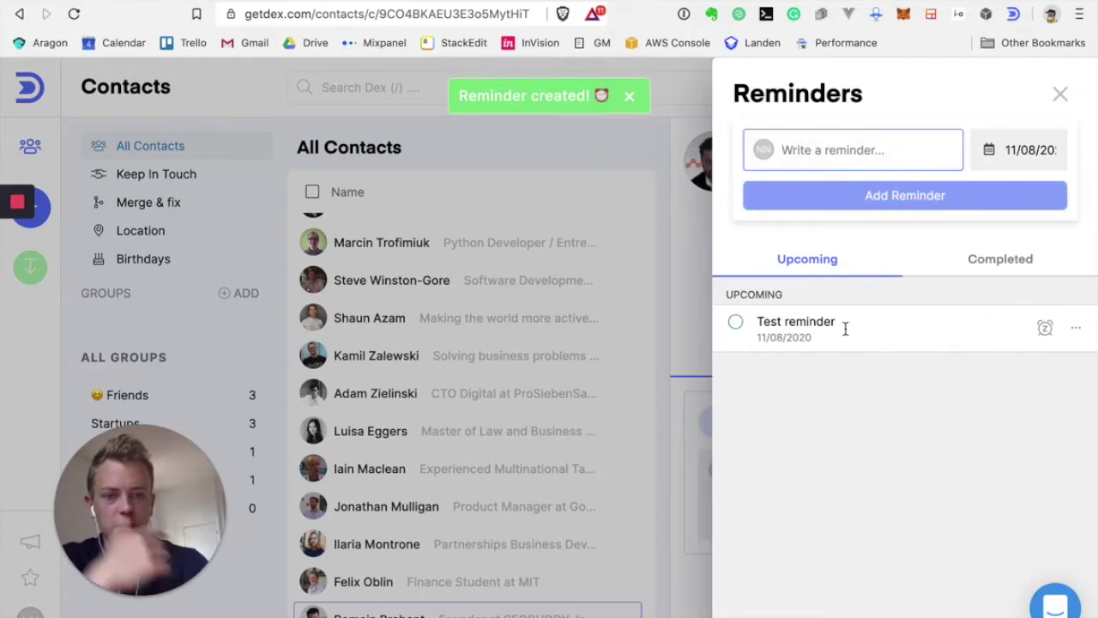
Mark 'Test reminder' as completed and close the reminders panel
click(1078, 332)
click(949, 424)
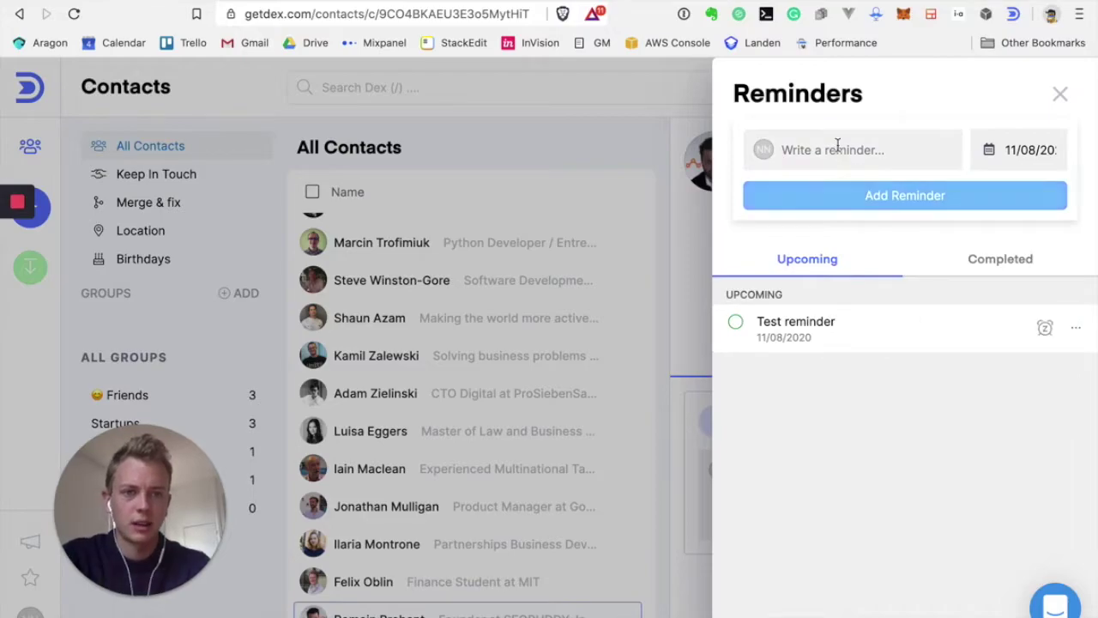
click(837, 145)
text(@)
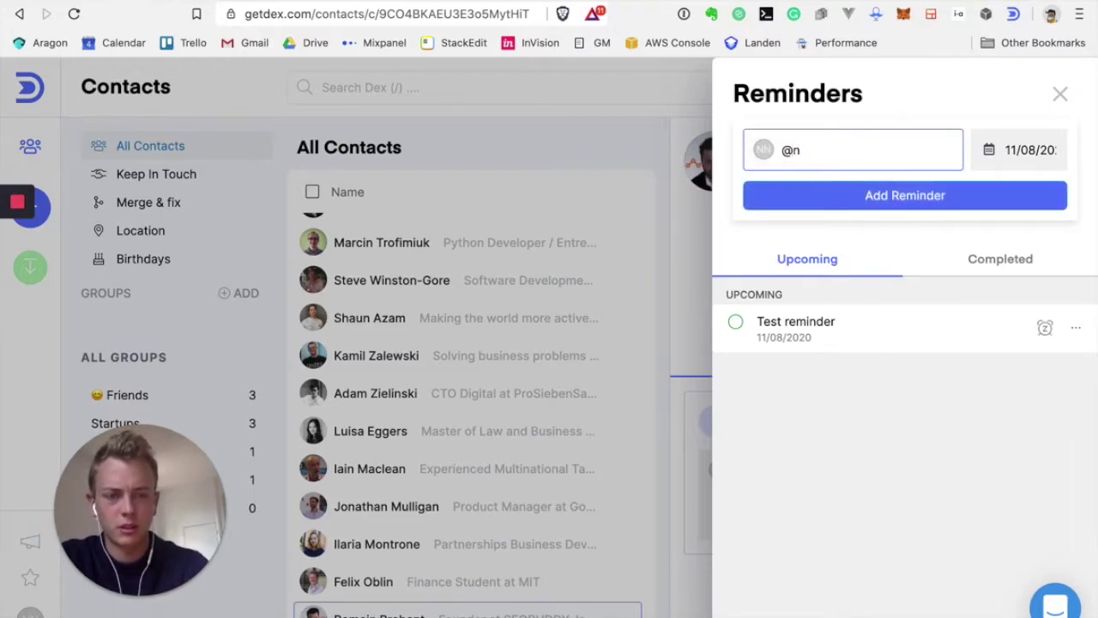
key(BackSpace)
click(735, 322)
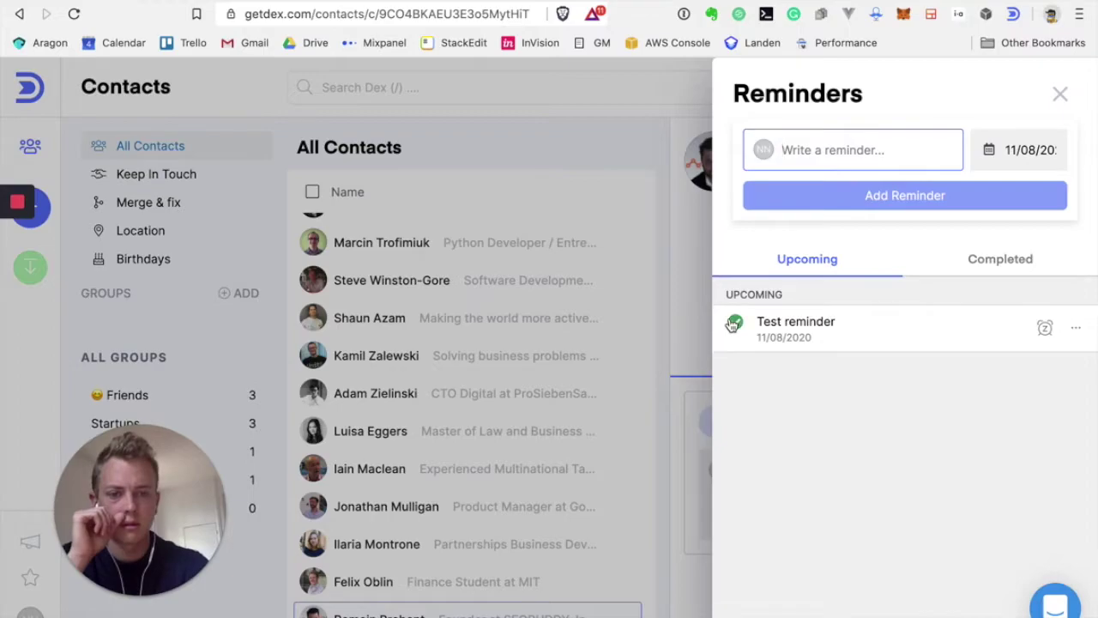
click(1061, 92)
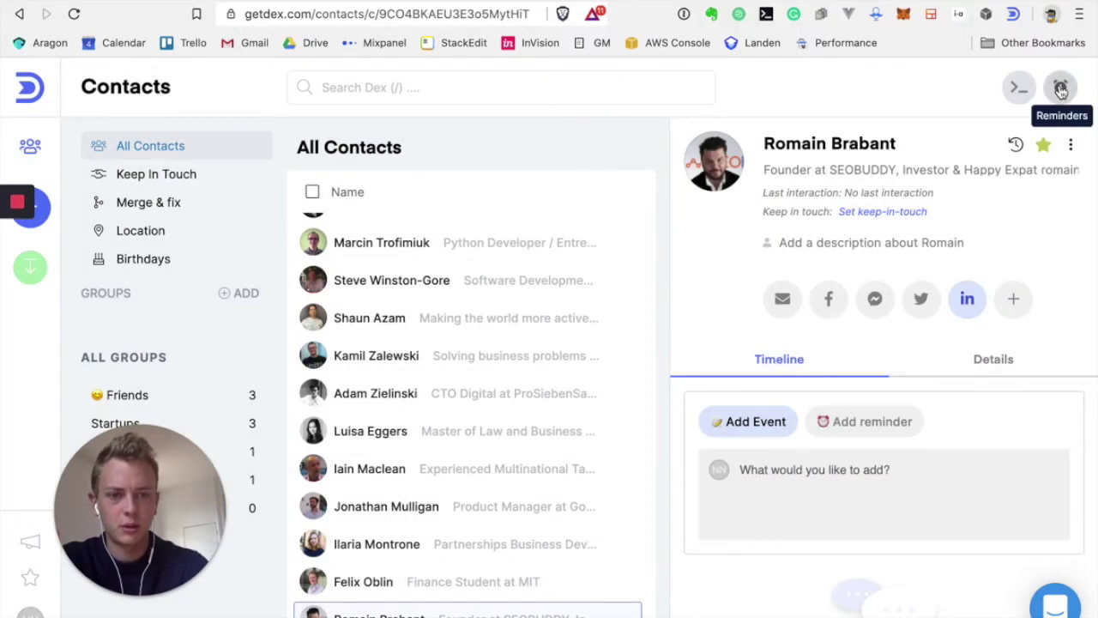
click(1070, 146)
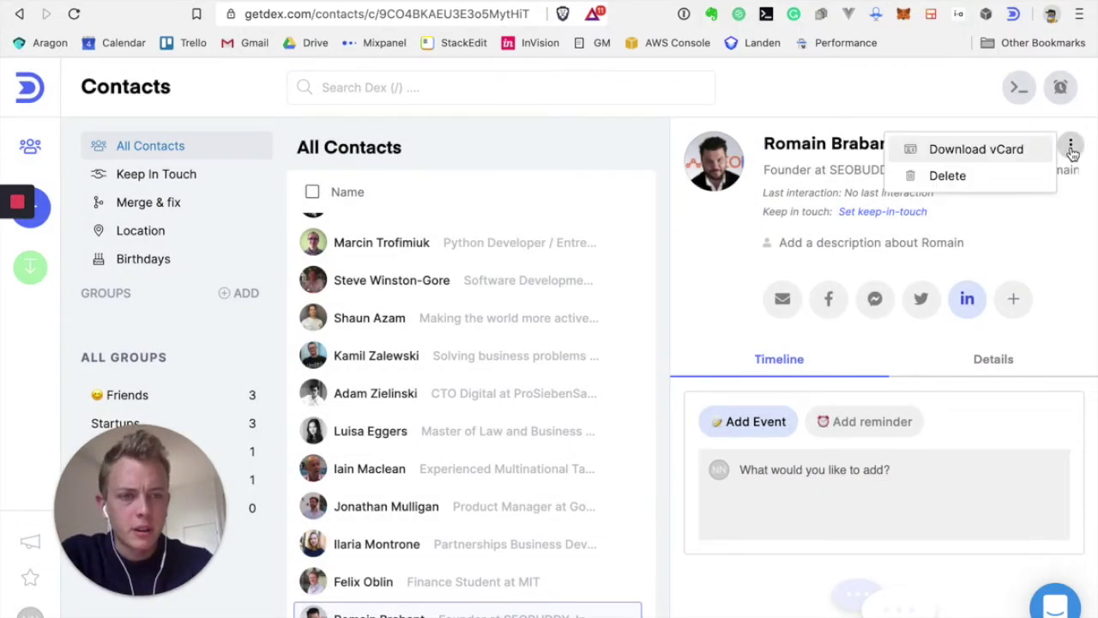
click(1067, 214)
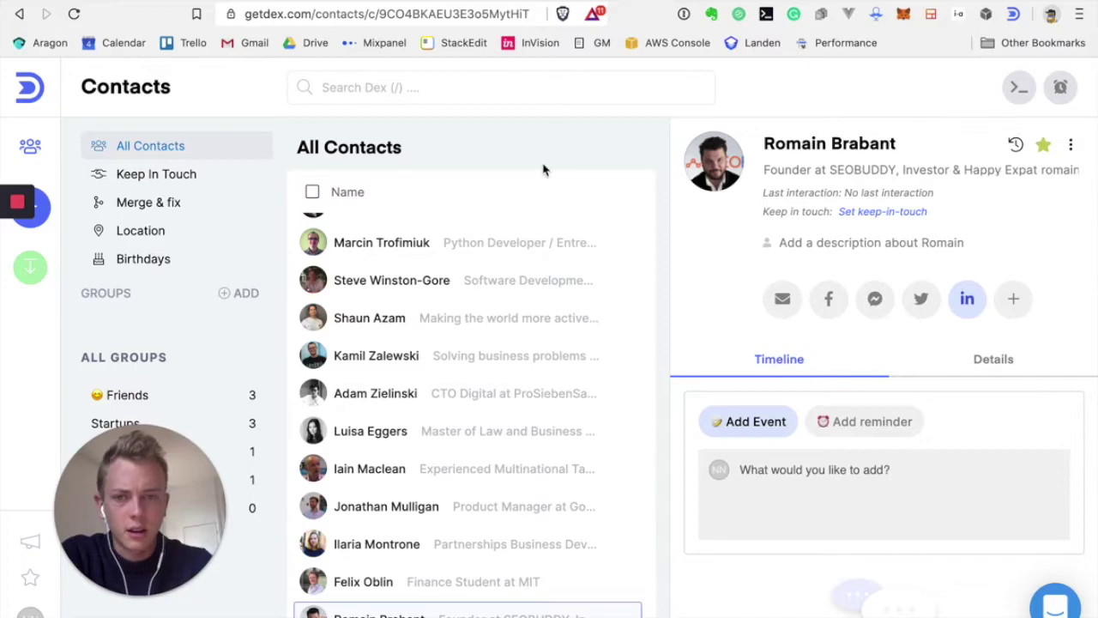
Open Keep in Touch, scan its frequency columns, and keep the group filter on all contacts
click(152, 176)
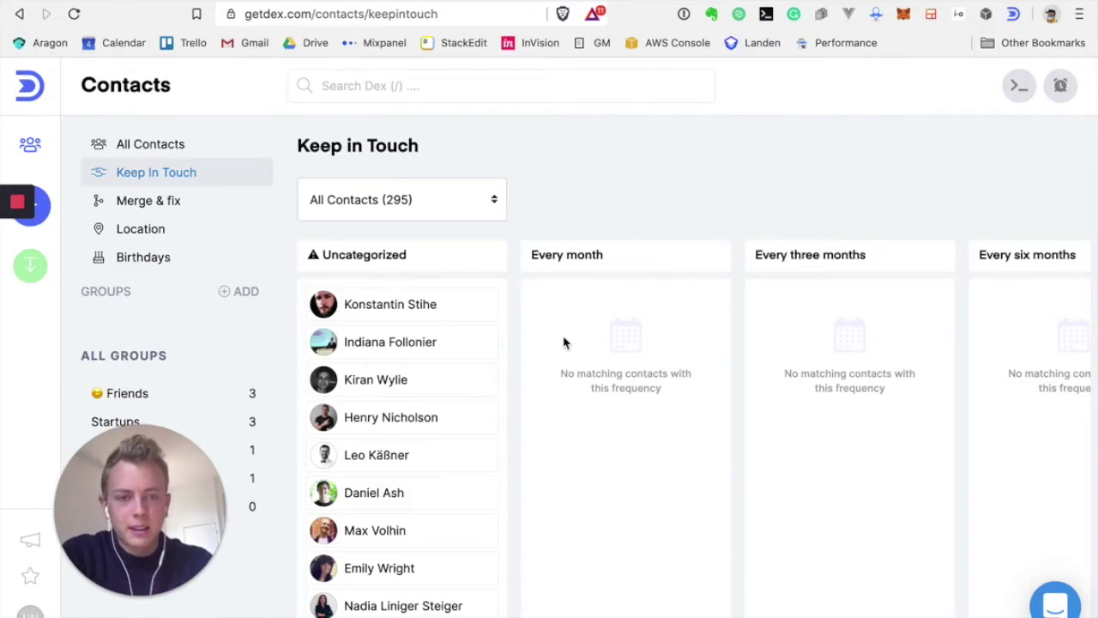
scroll(665, 364, right, 1)
scroll(664, 364, right, 10)
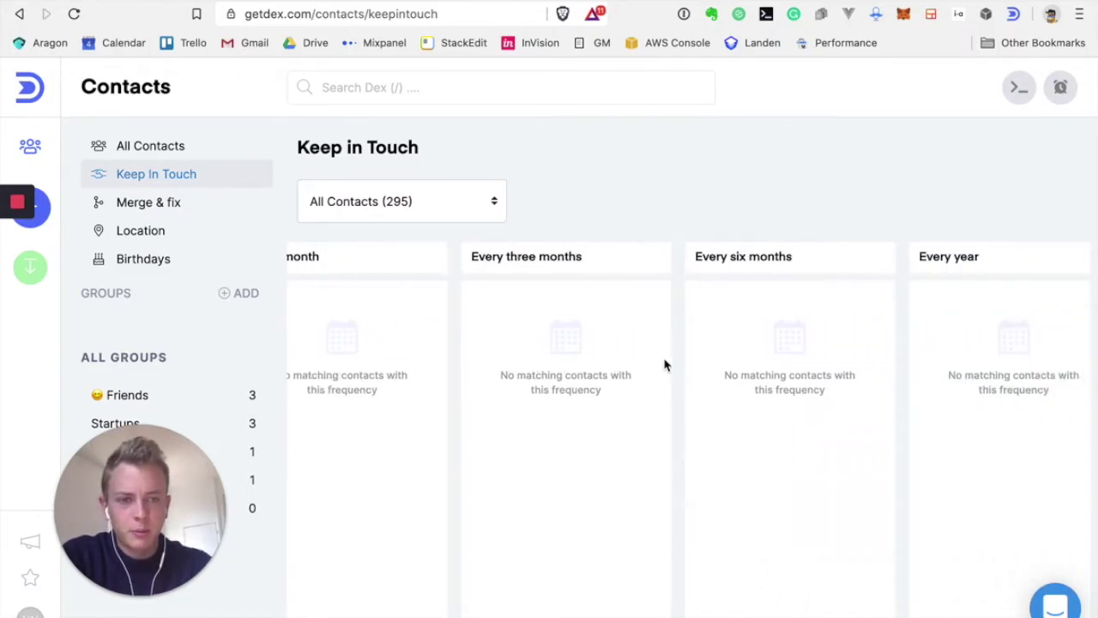
scroll(665, 365, left, 10)
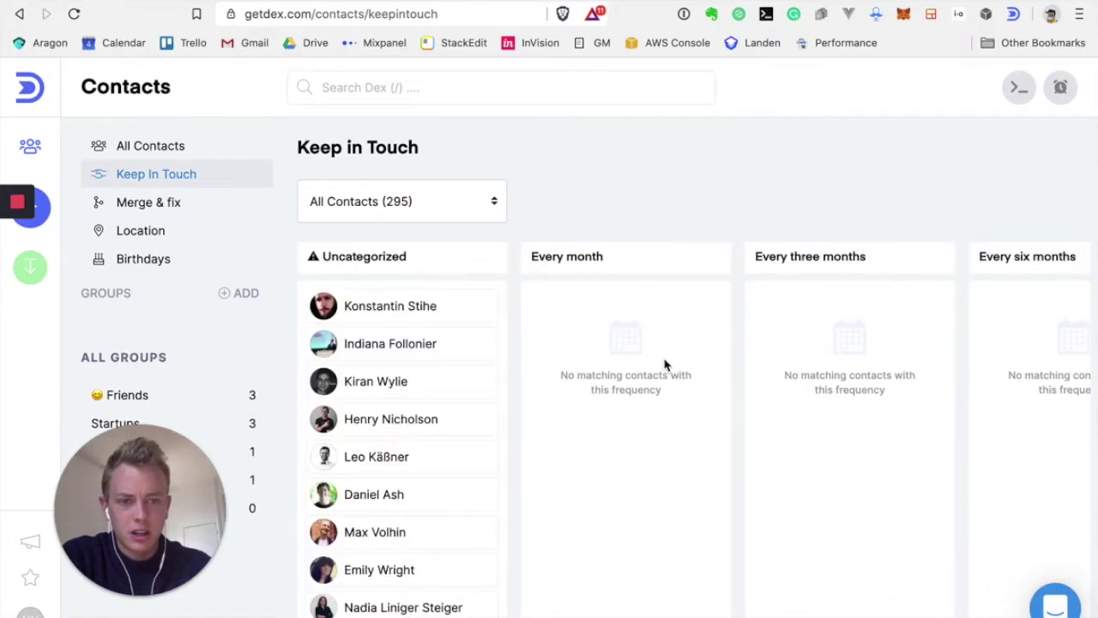
scroll(414, 404, down, 3)
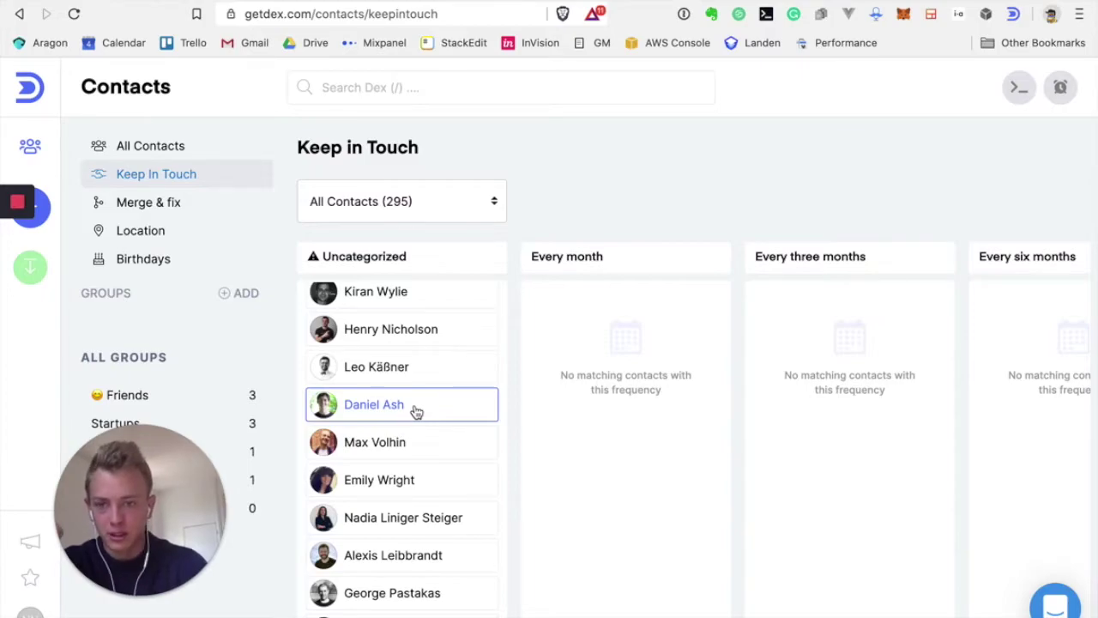
click(427, 200)
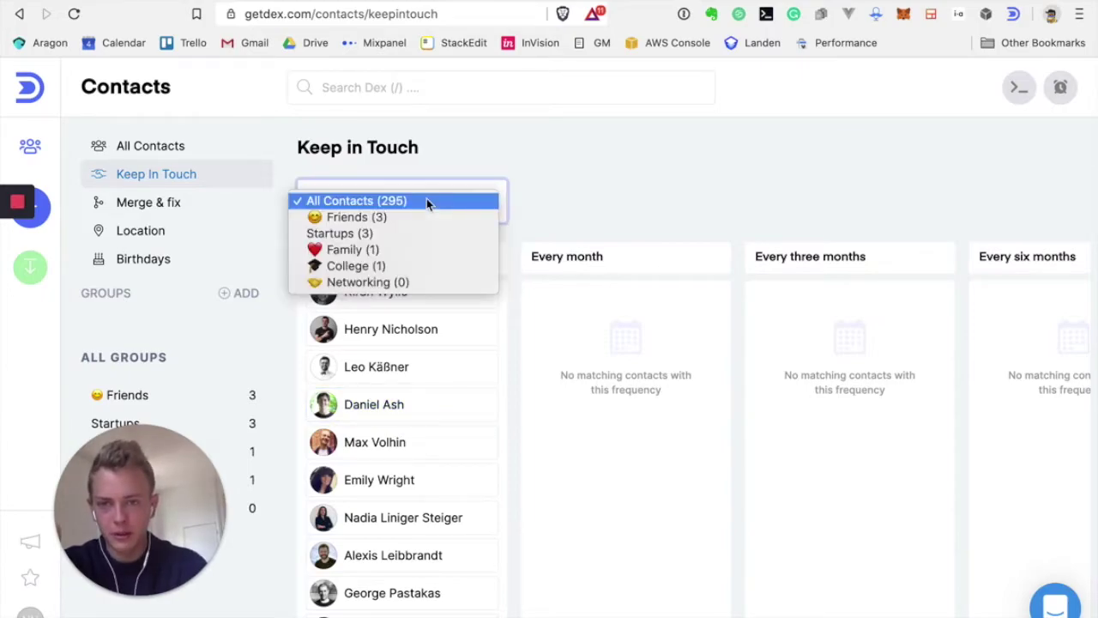
click(527, 173)
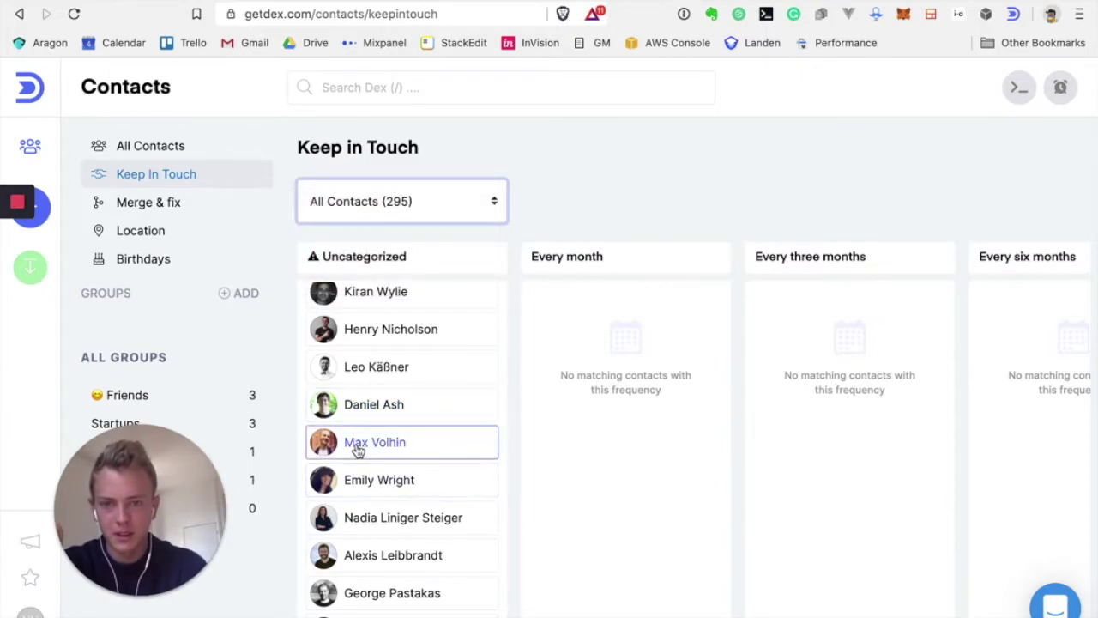
Drag four contacts into columns: one Every month, two Every three months, one Every six months
drag(407, 504, 409, 507)
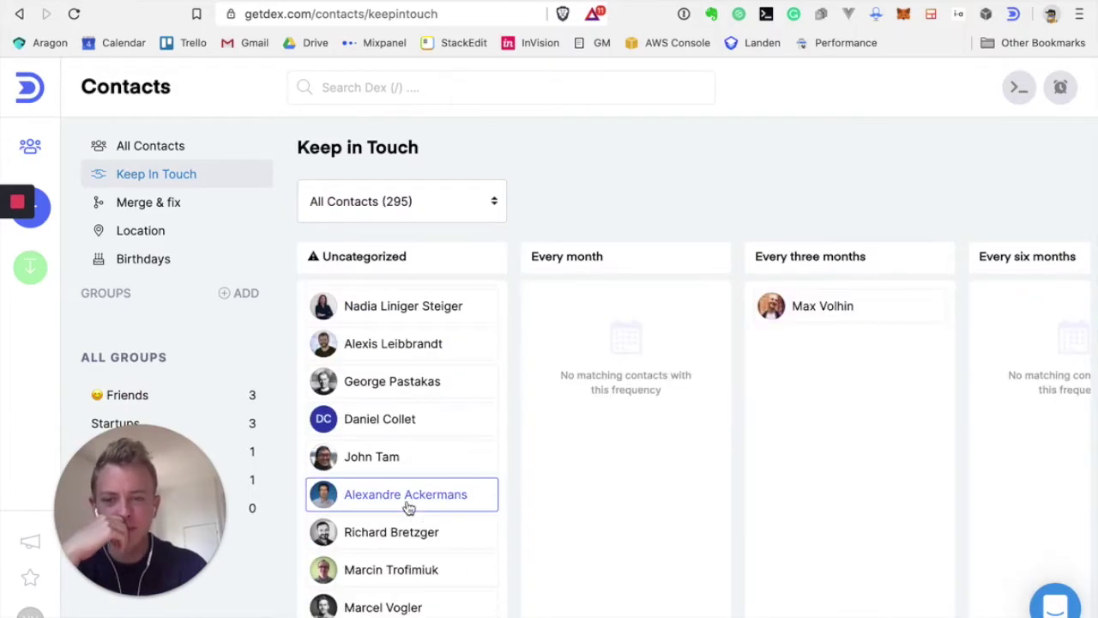
scroll(408, 506, down, 1)
drag(629, 396, 598, 429)
scroll(336, 435, down, 3)
scroll(336, 435, down, 1)
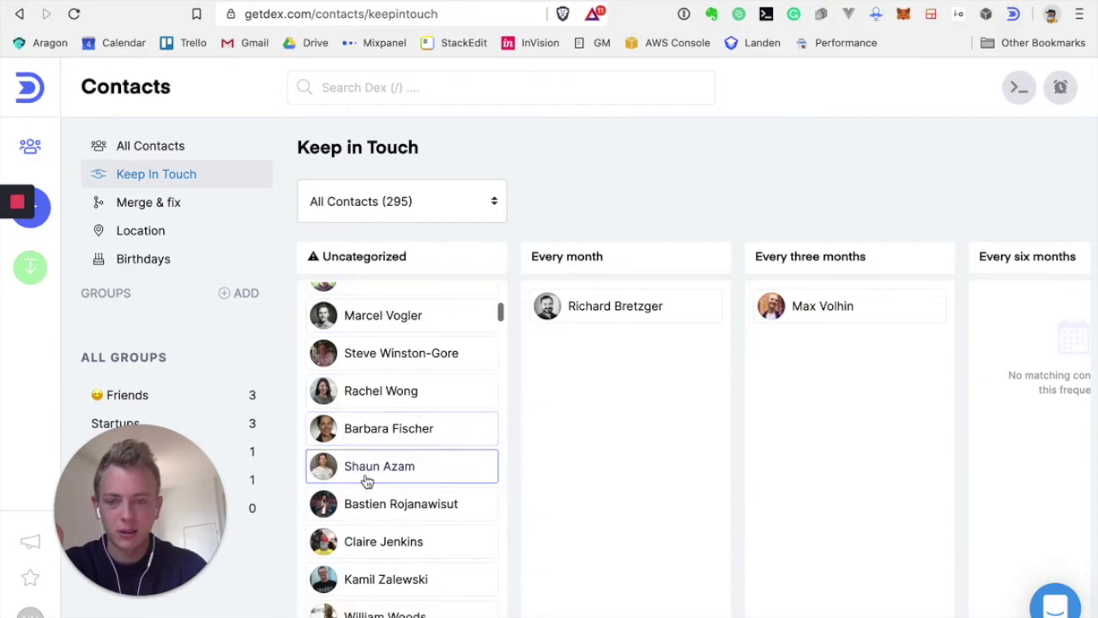
drag(369, 478, 975, 415)
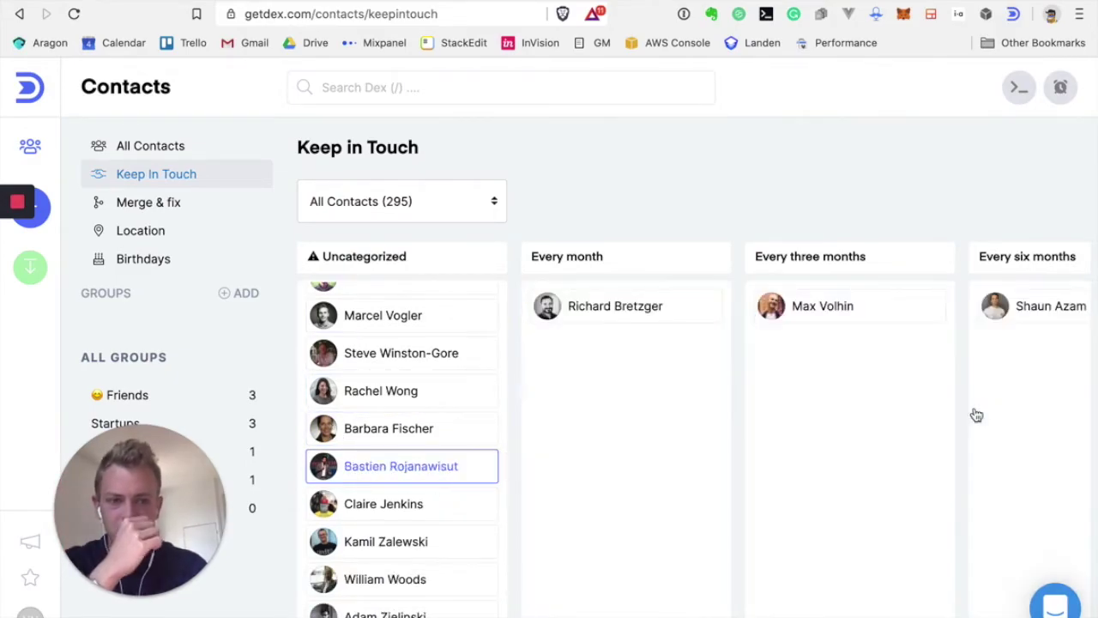
drag(392, 549, 436, 411)
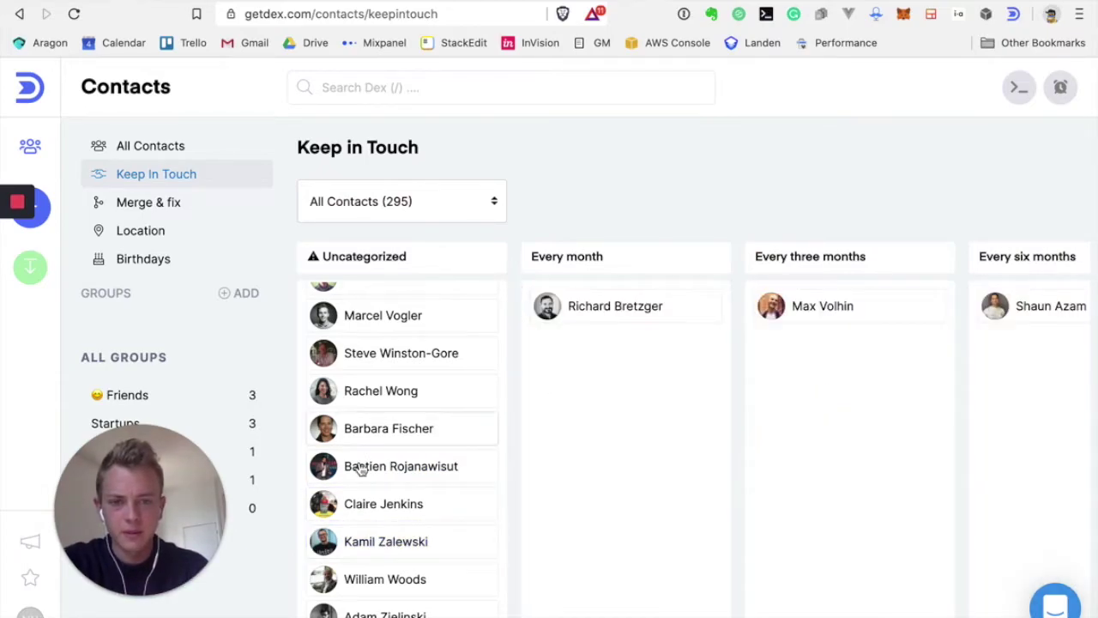
scroll(360, 466, down, 1)
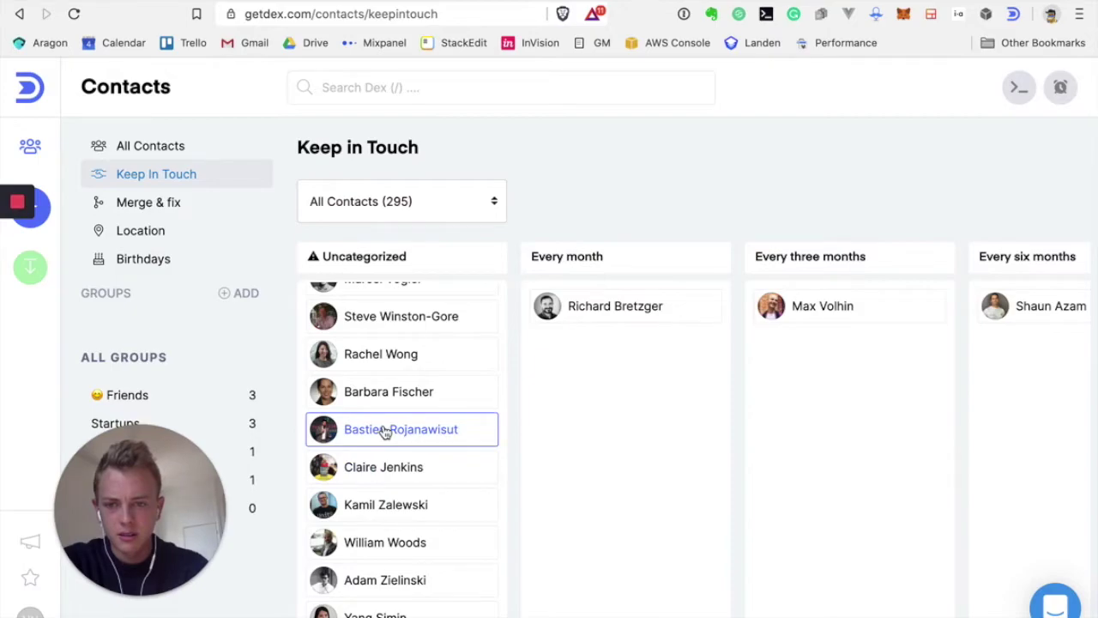
drag(384, 431, 886, 364)
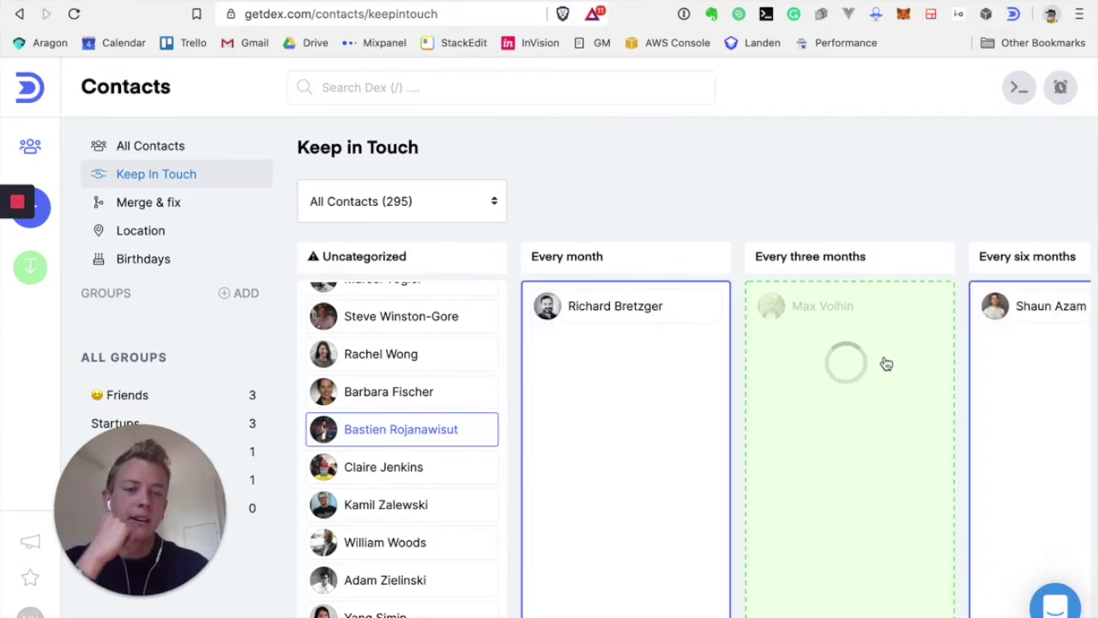
scroll(838, 385, right, 5)
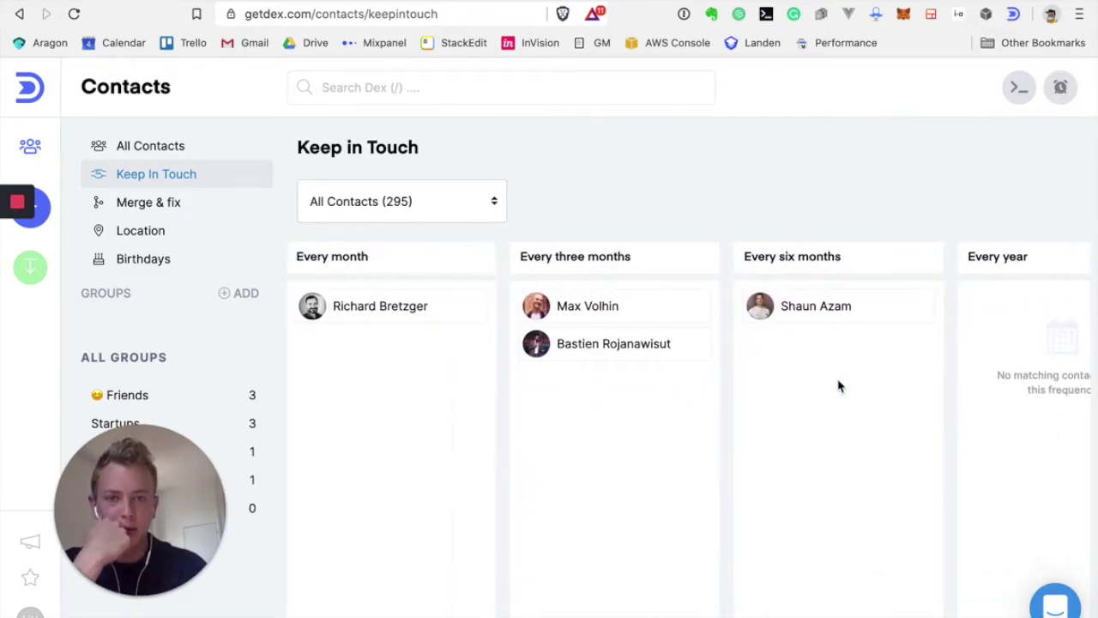
scroll(838, 385, left, 5)
scroll(657, 385, left, 1)
scroll(386, 507, down, 1)
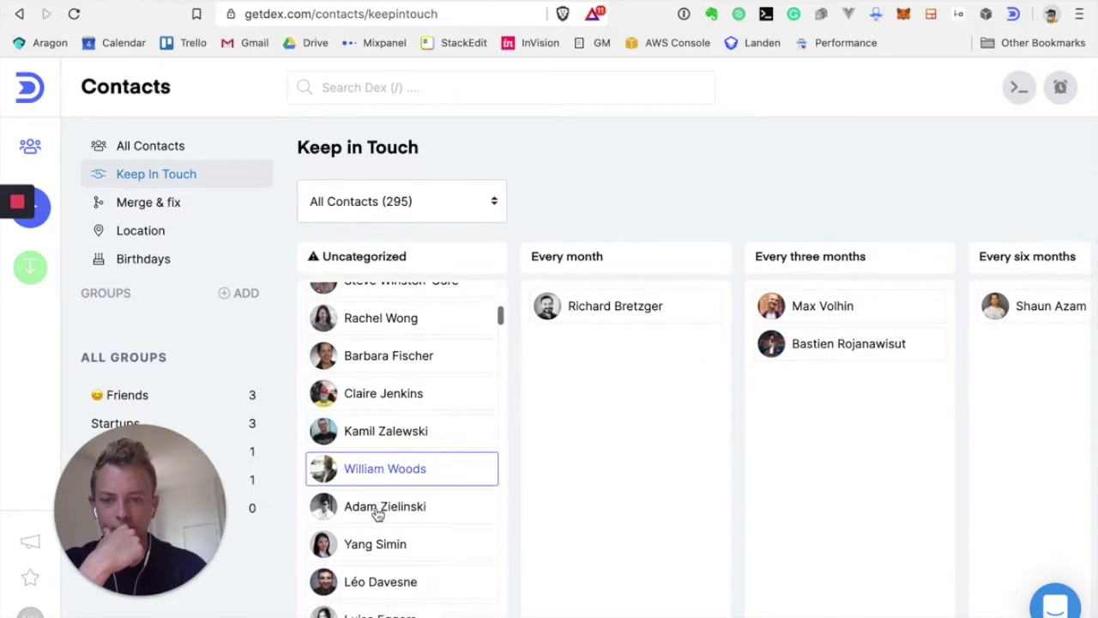
scroll(377, 513, down, 3)
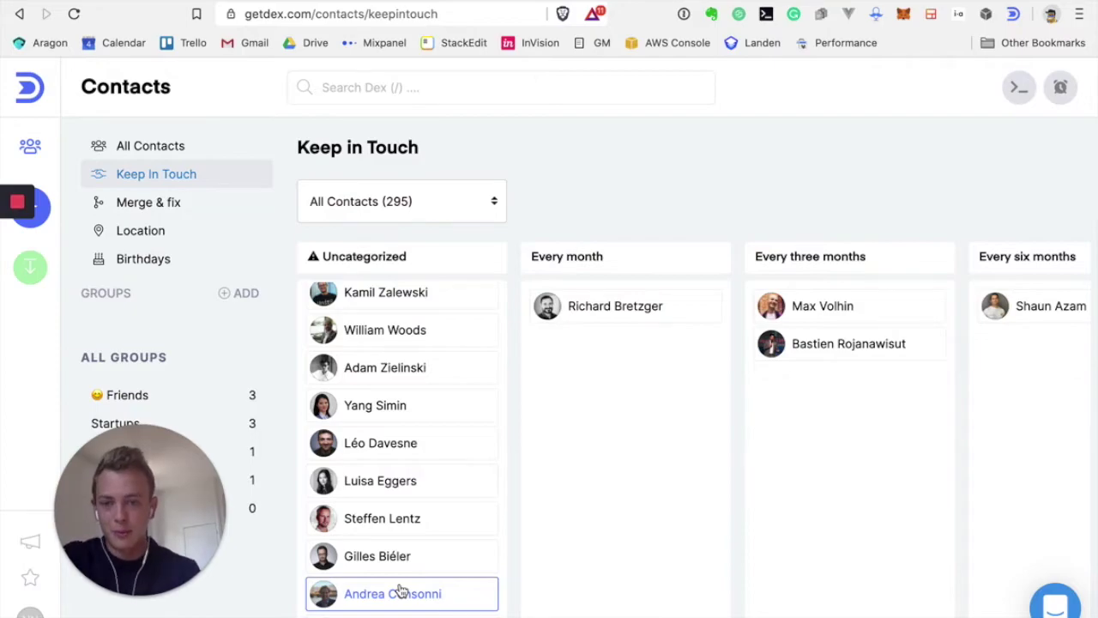
Scroll the Uncategorized list, then go to the Merge & fix duplicates page
scroll(370, 444, down, 10)
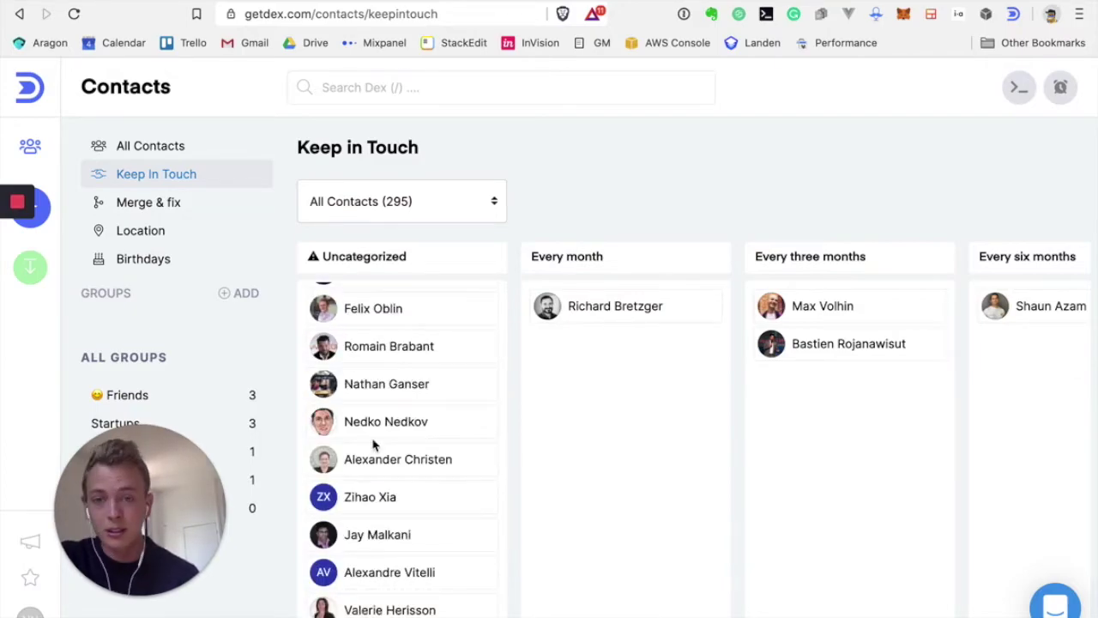
click(146, 206)
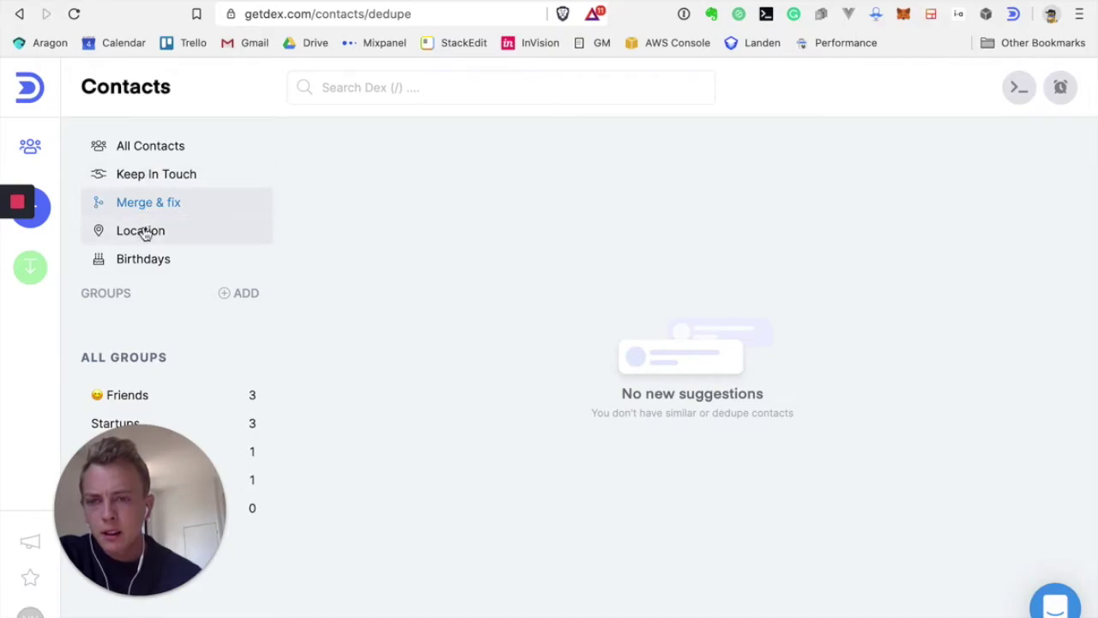
click(142, 230)
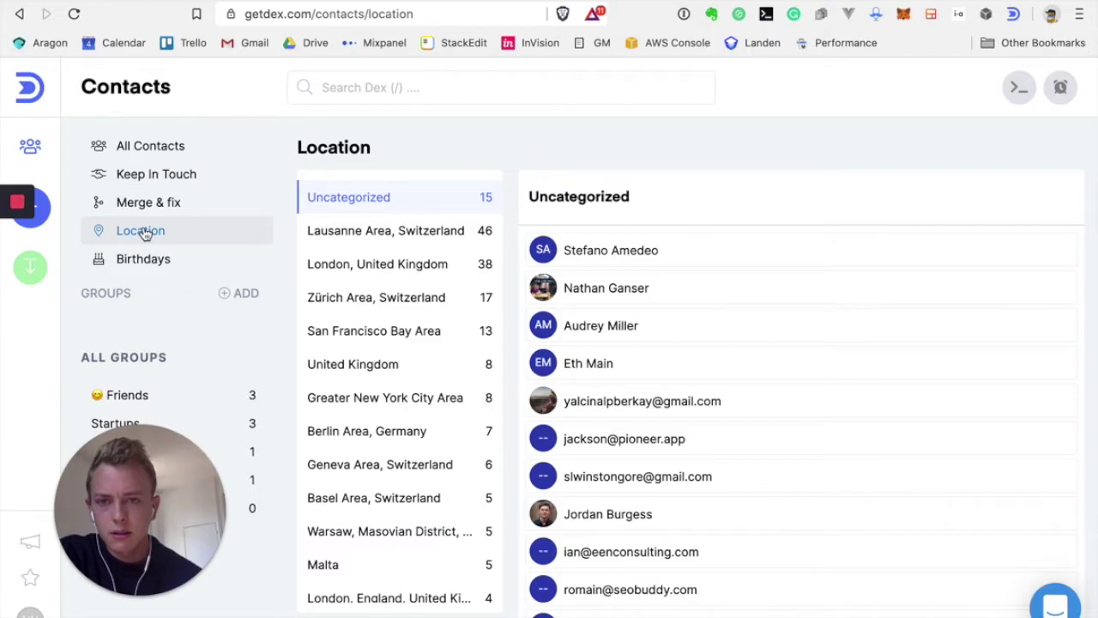
click(383, 232)
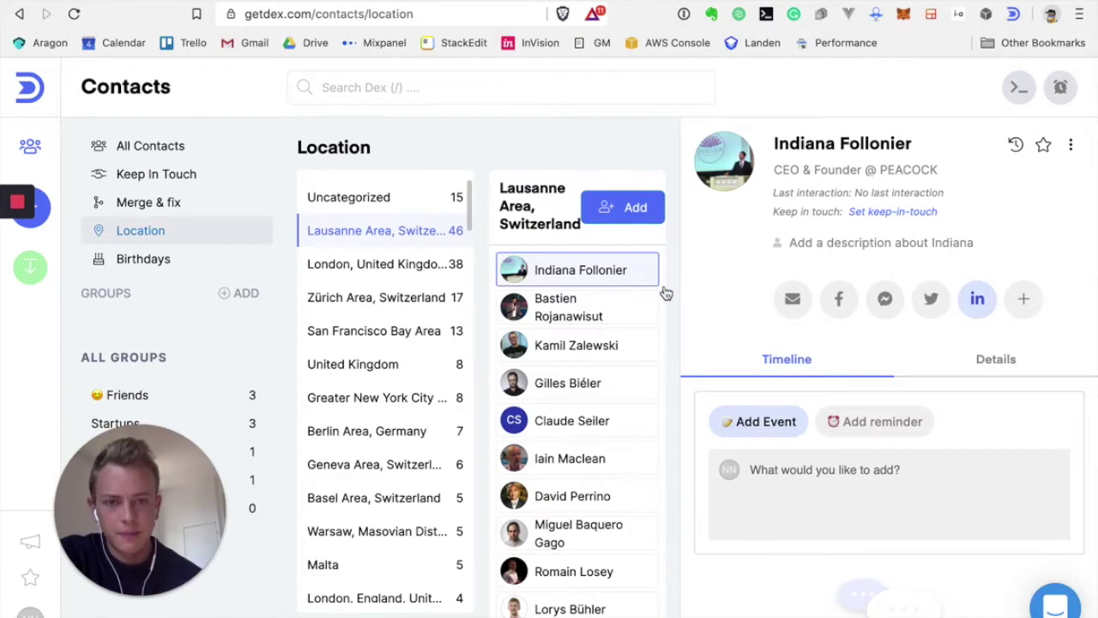
scroll(597, 341, down, 2)
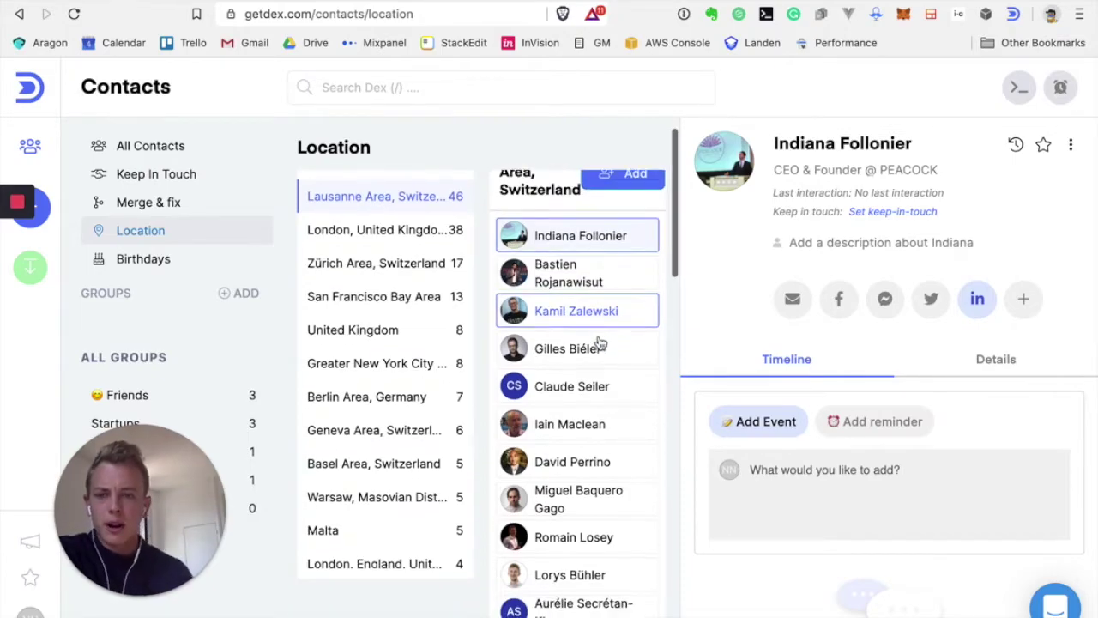
scroll(597, 341, up, 2)
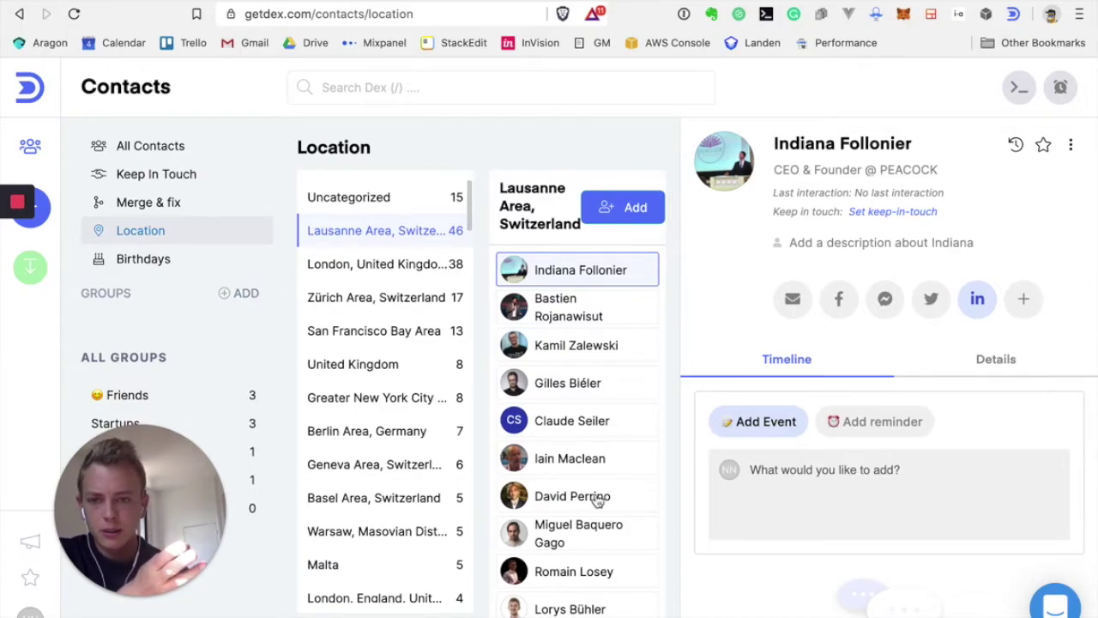
scroll(564, 417, down, 10)
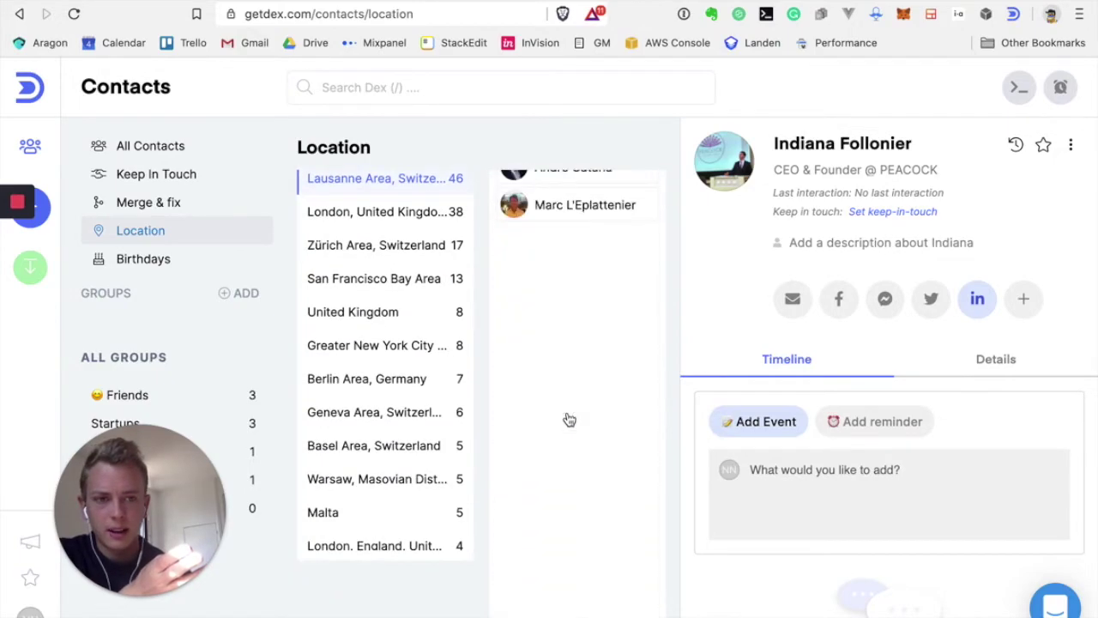
scroll(568, 417, up, 10)
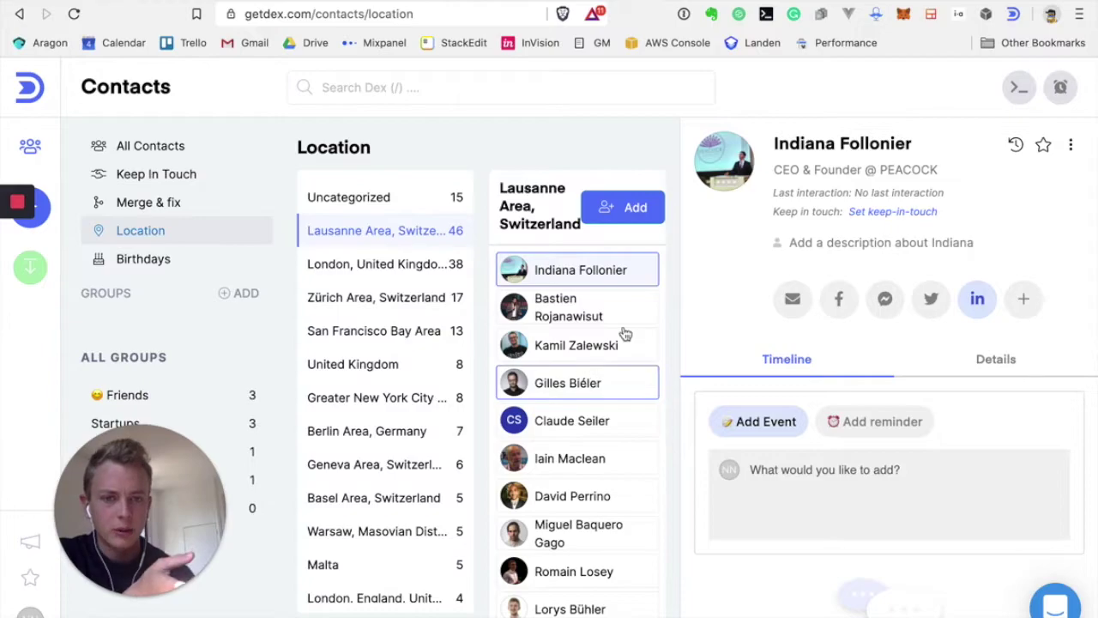
click(792, 308)
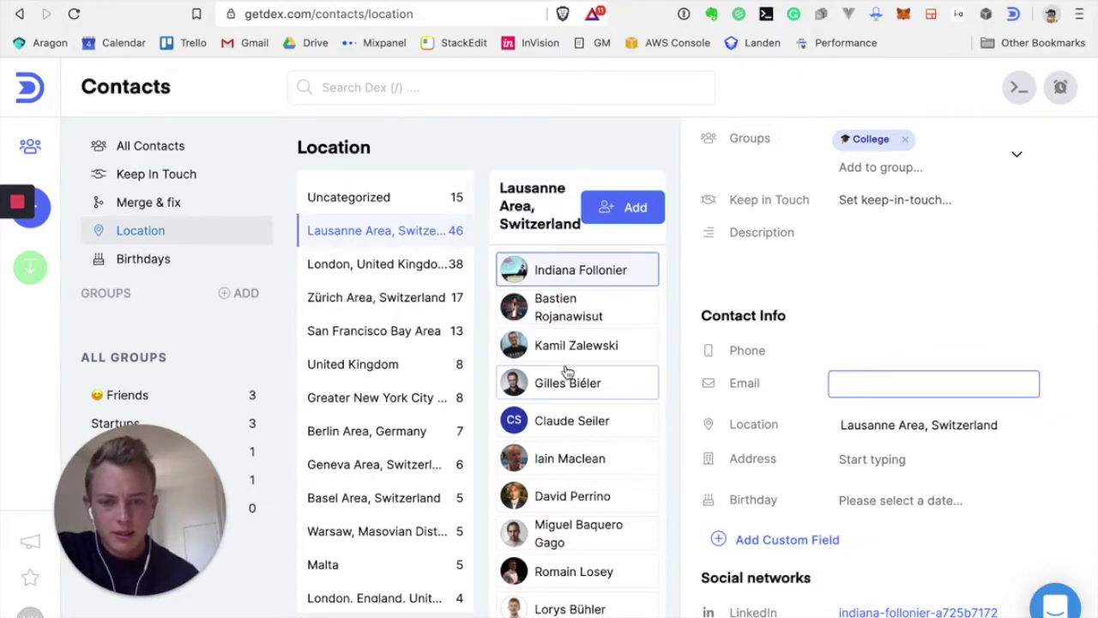
View the empty Birthdays page, then return to the All Contacts list
scroll(566, 371, down, 2)
scroll(566, 370, up, 2)
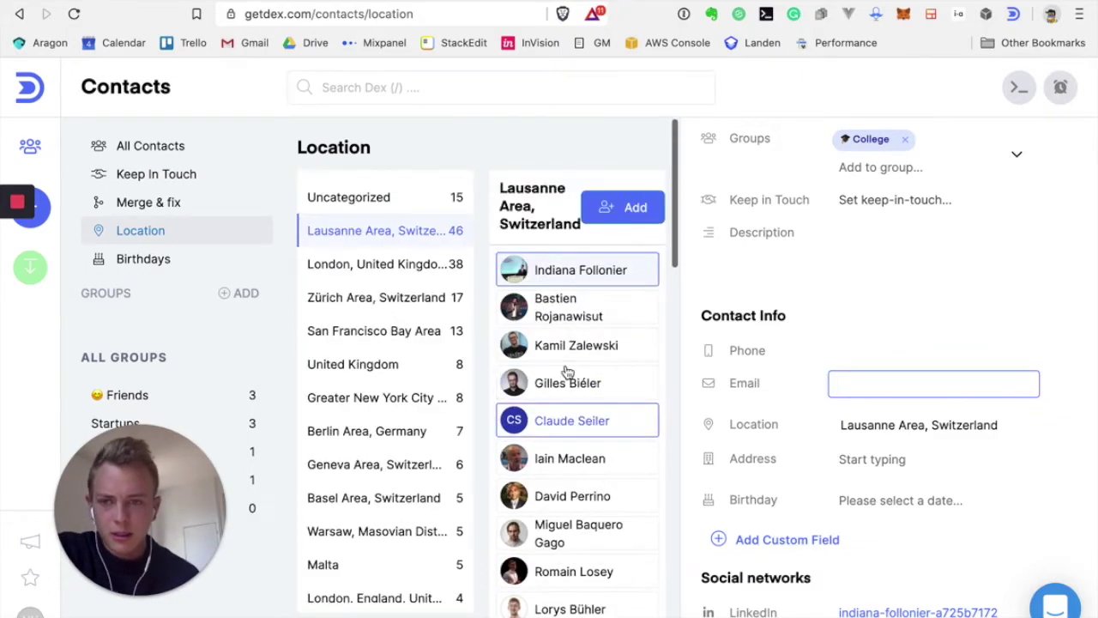
click(143, 259)
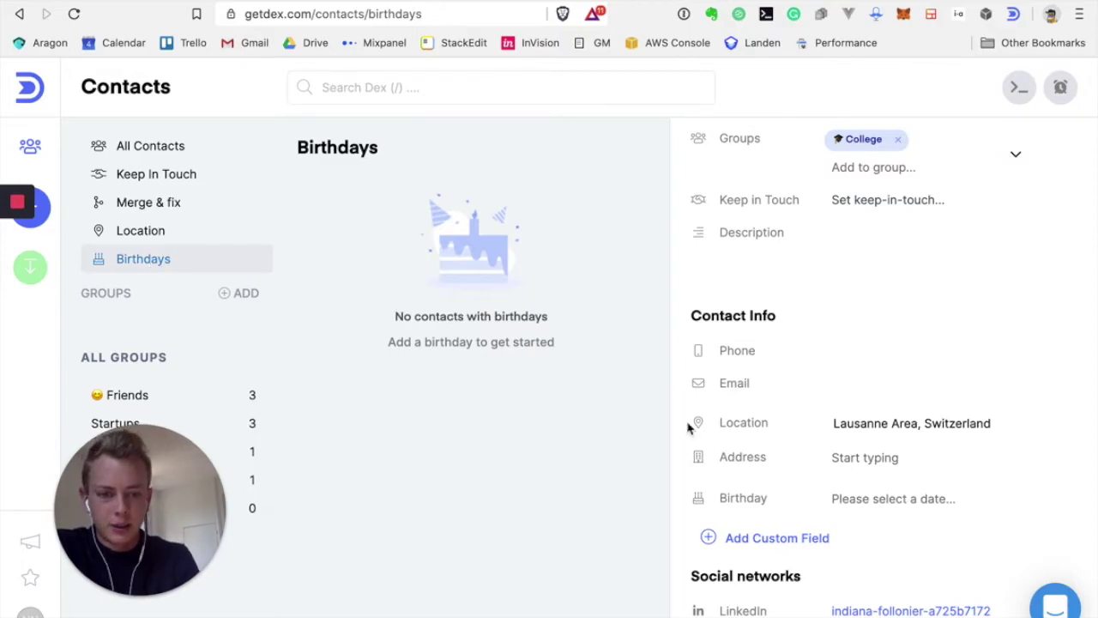
scroll(757, 461, up, 5)
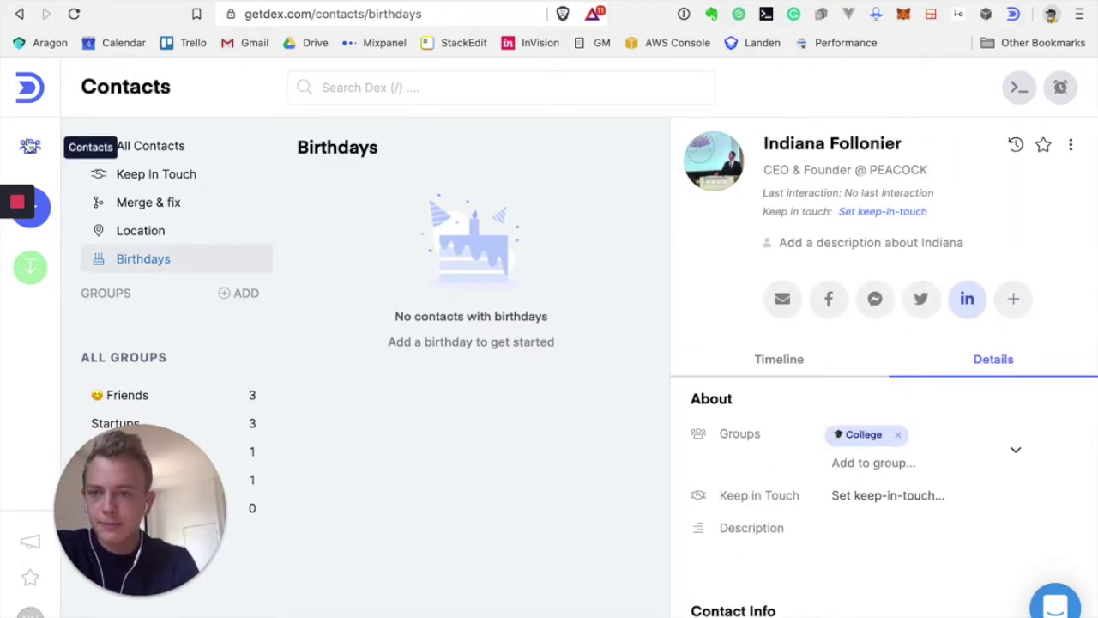
click(30, 146)
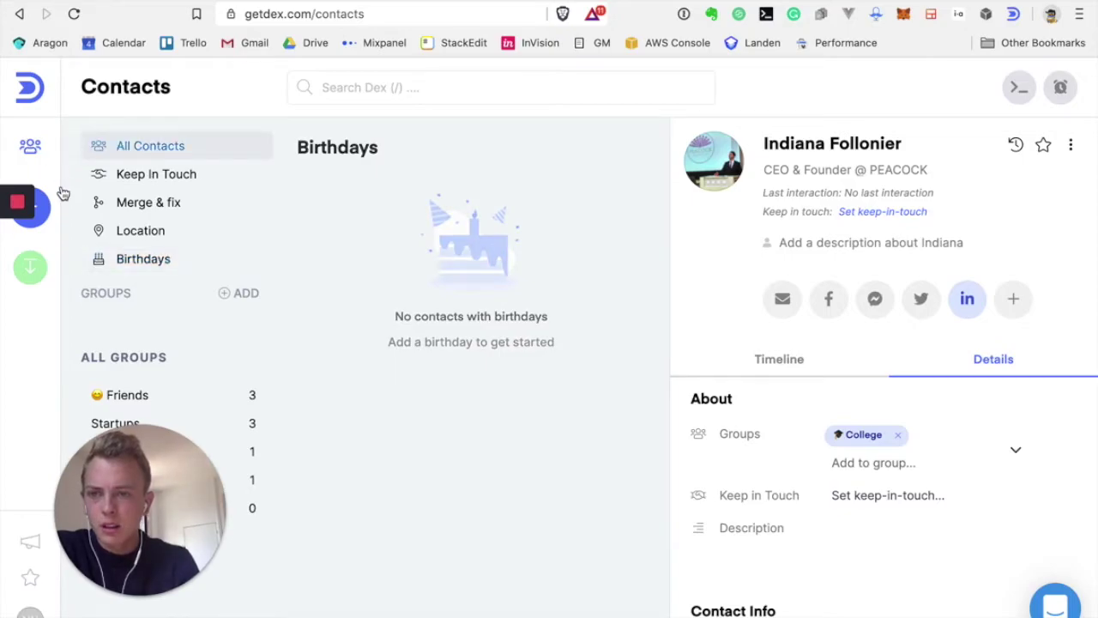
click(124, 146)
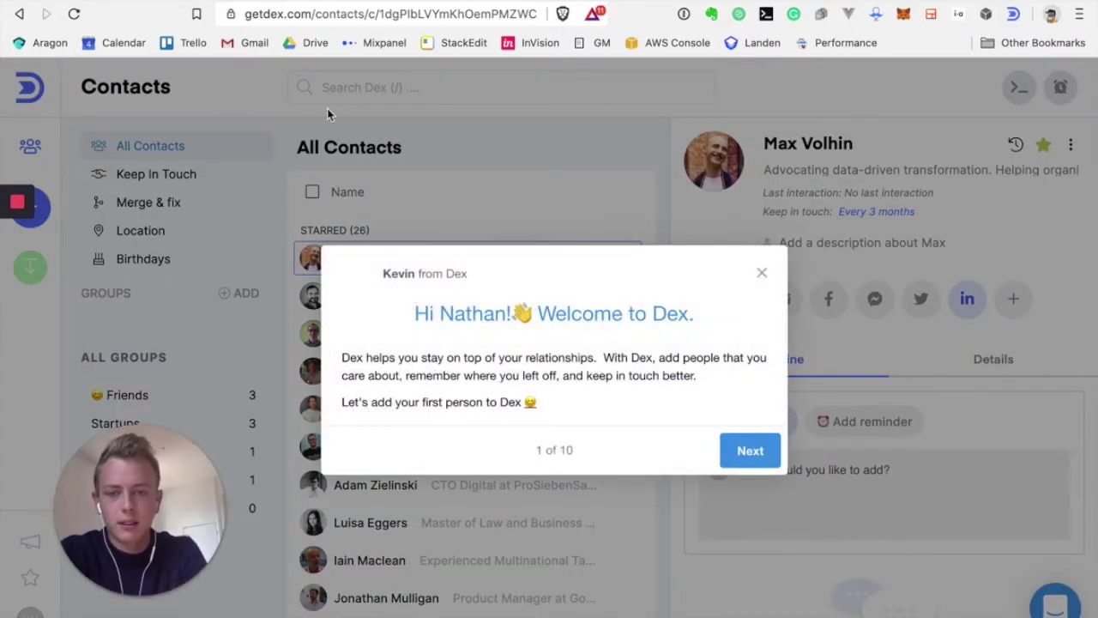
Begin the welcome tour and add a first contact by entering their name and saving it to Dex
click(744, 453)
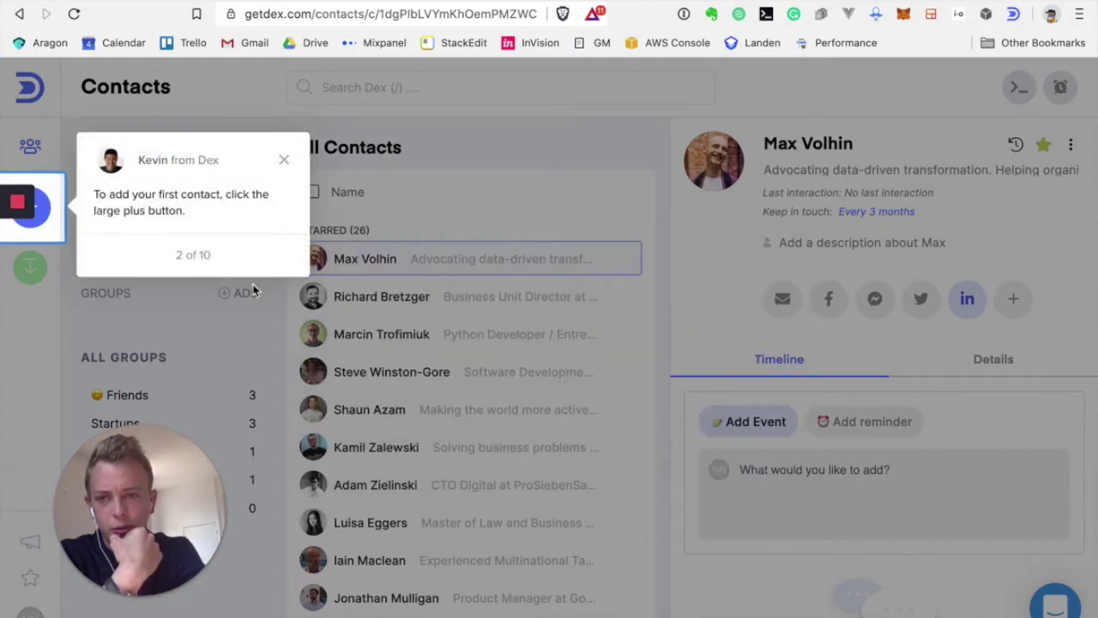
click(42, 221)
click(43, 221)
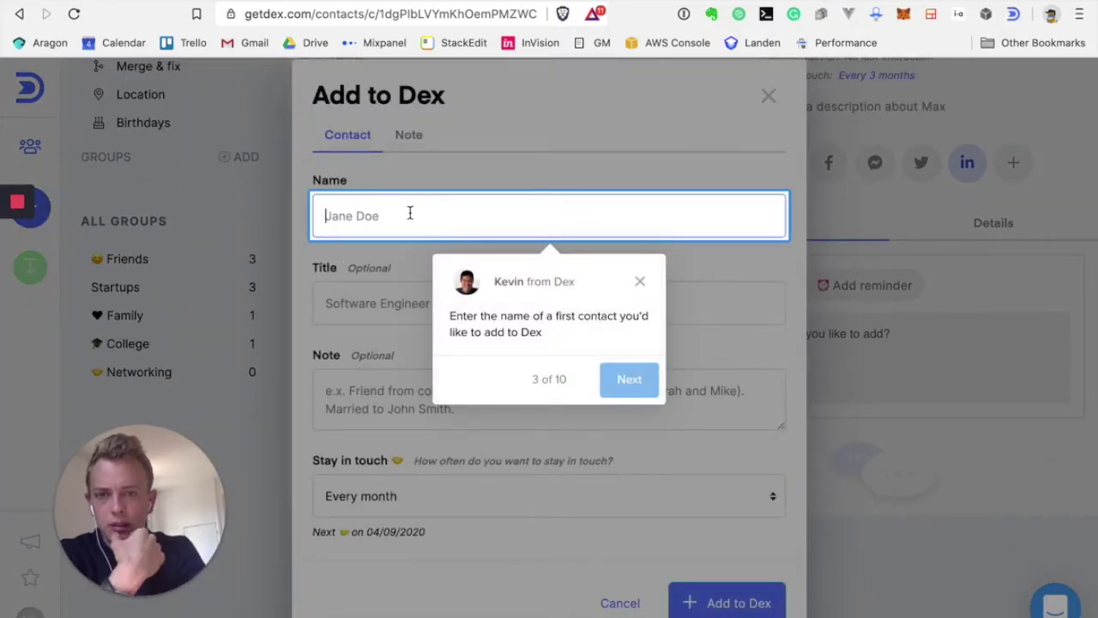
text(Nathan)
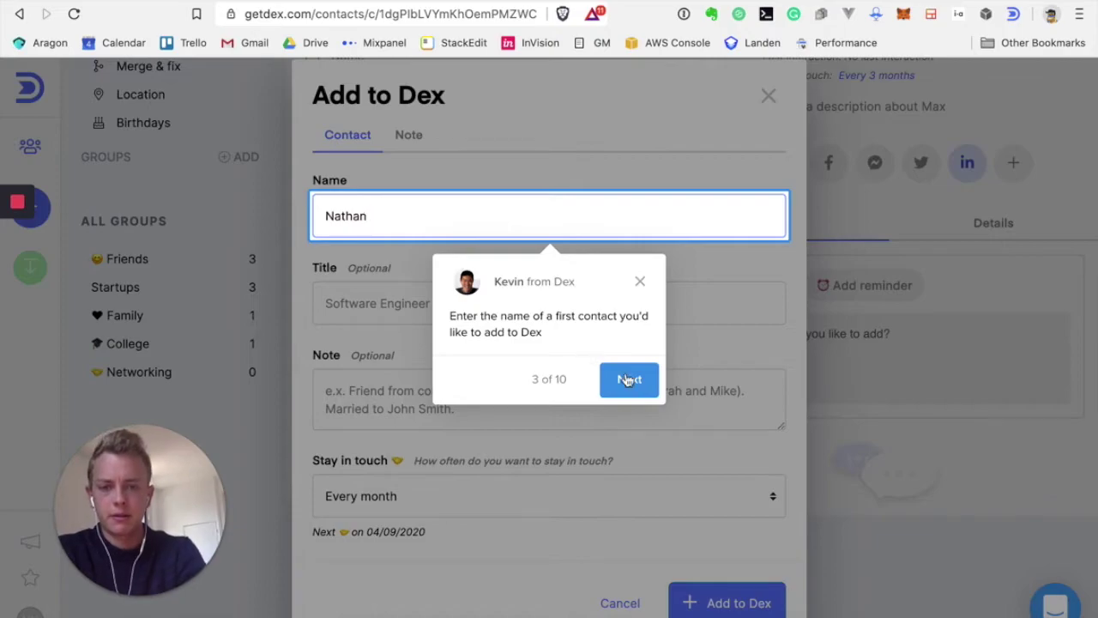
click(629, 380)
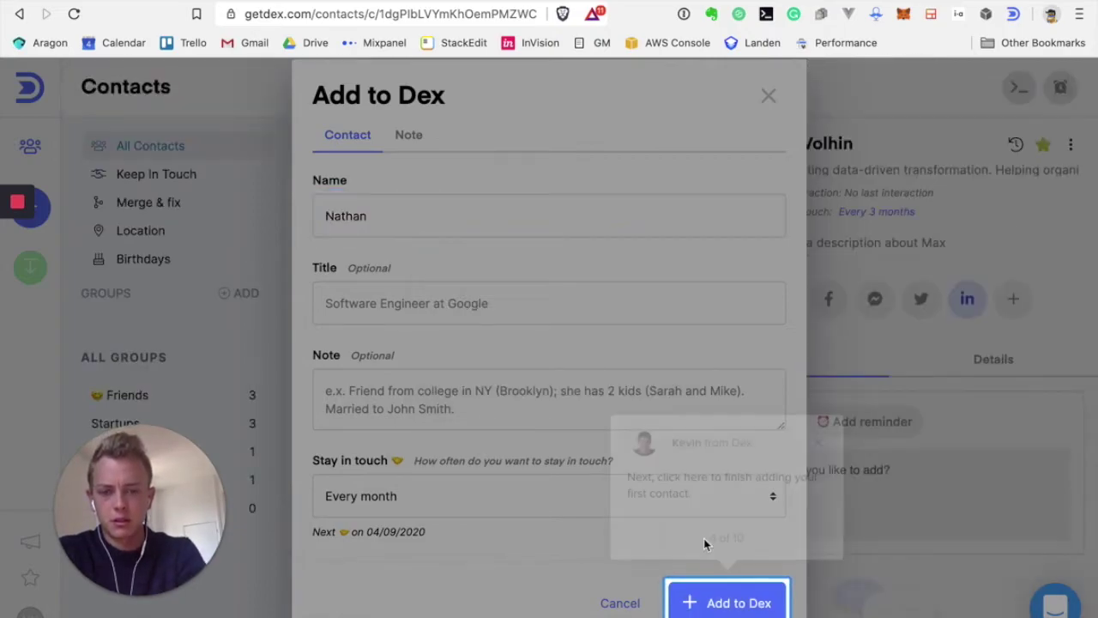
click(719, 604)
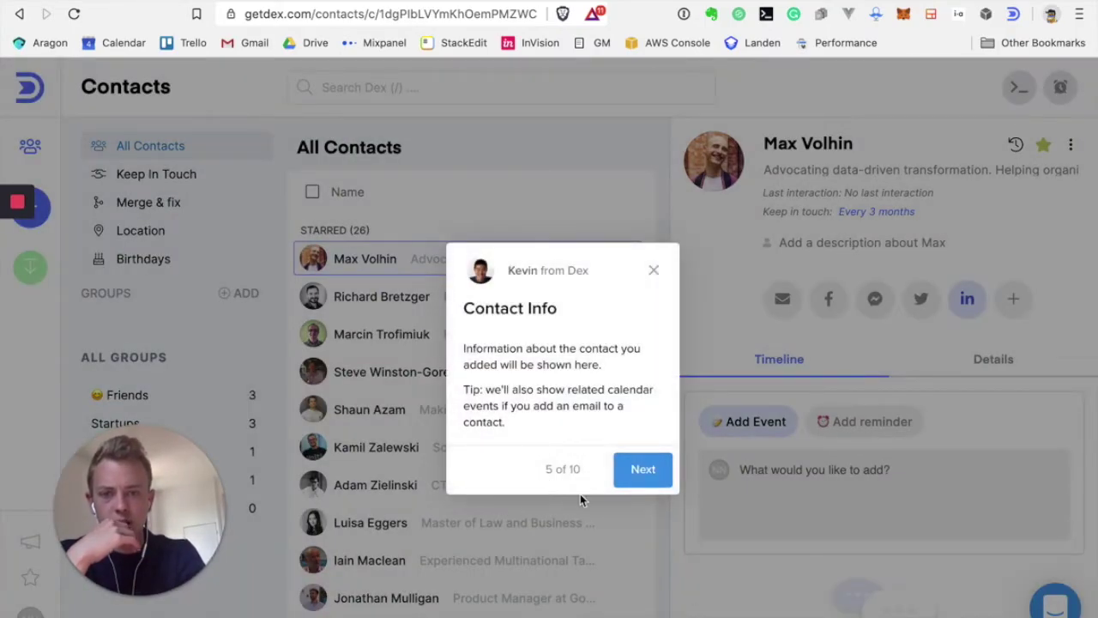
Advance through the contact info, groups, import, merge and search tour steps, then finish the tour
click(645, 471)
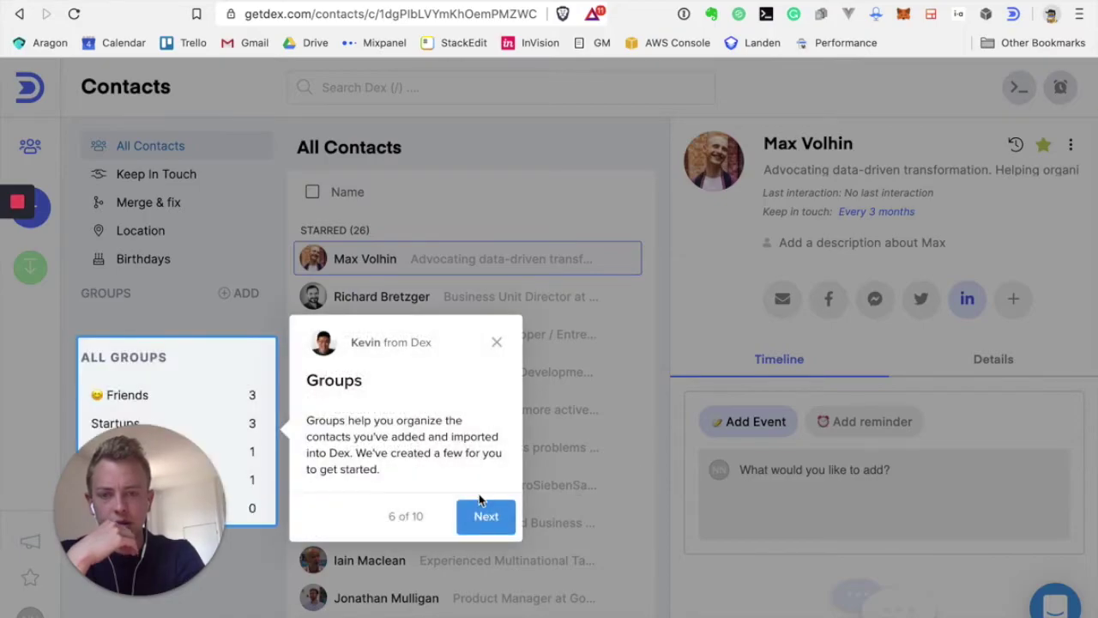
click(489, 521)
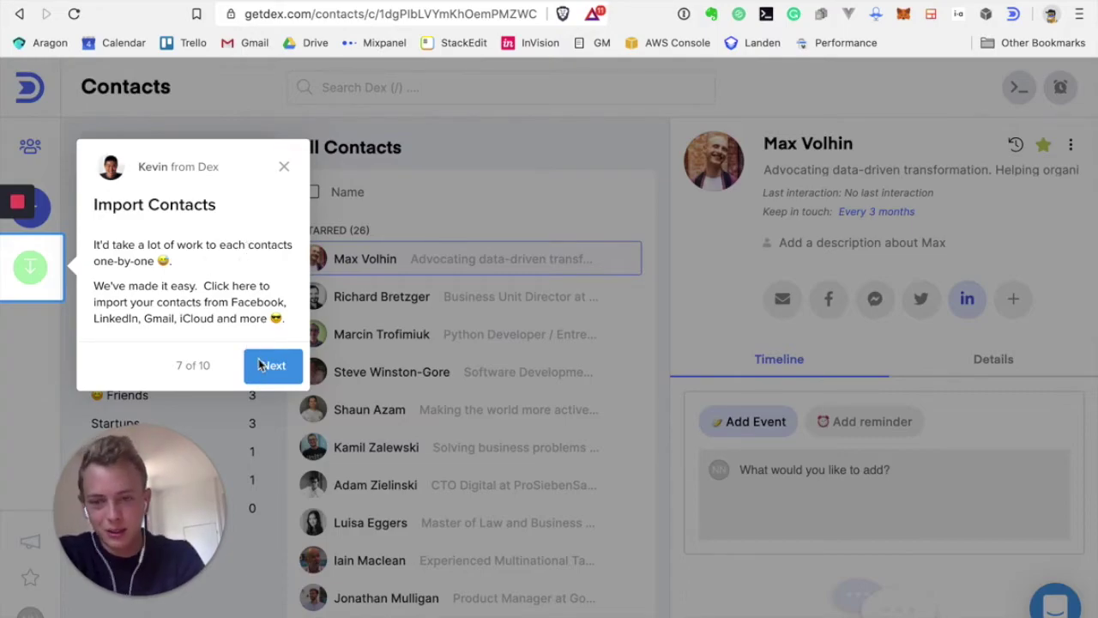
click(266, 365)
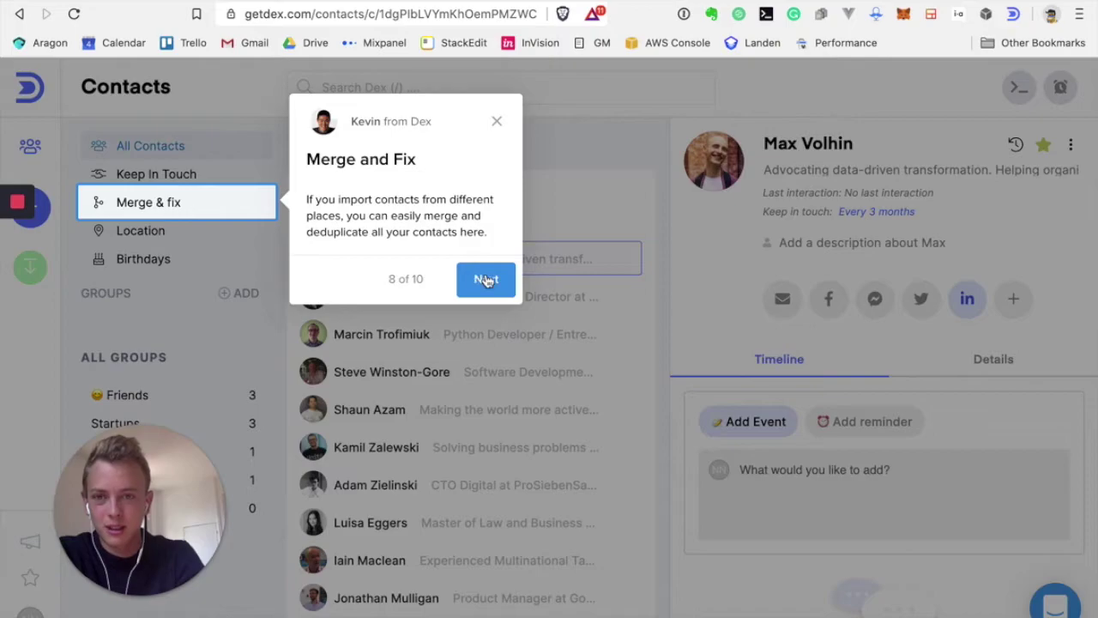
click(486, 280)
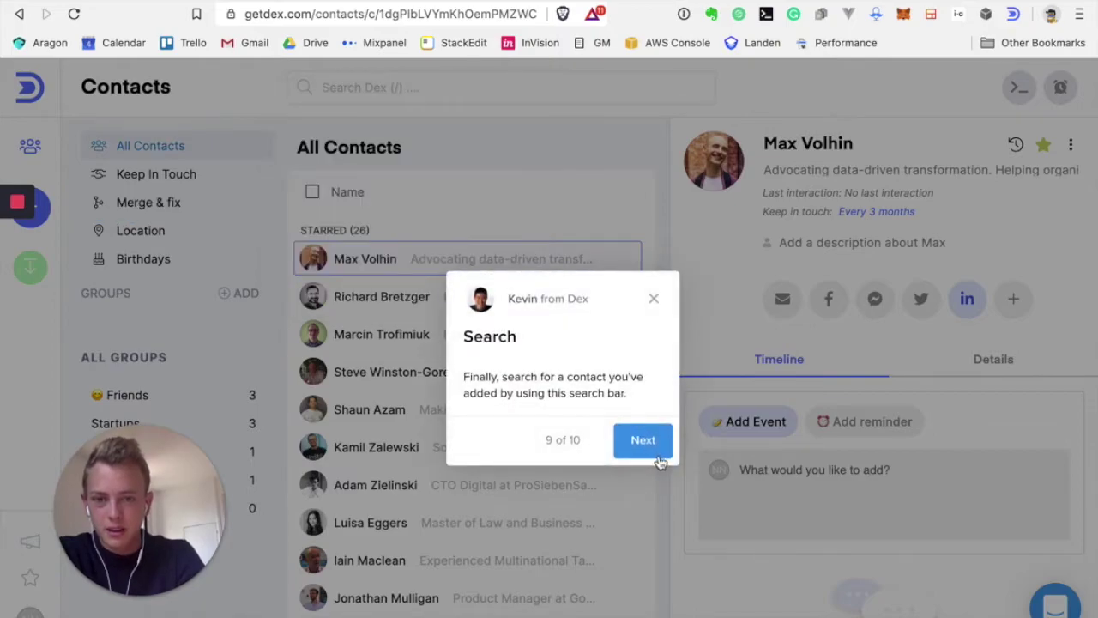
click(657, 457)
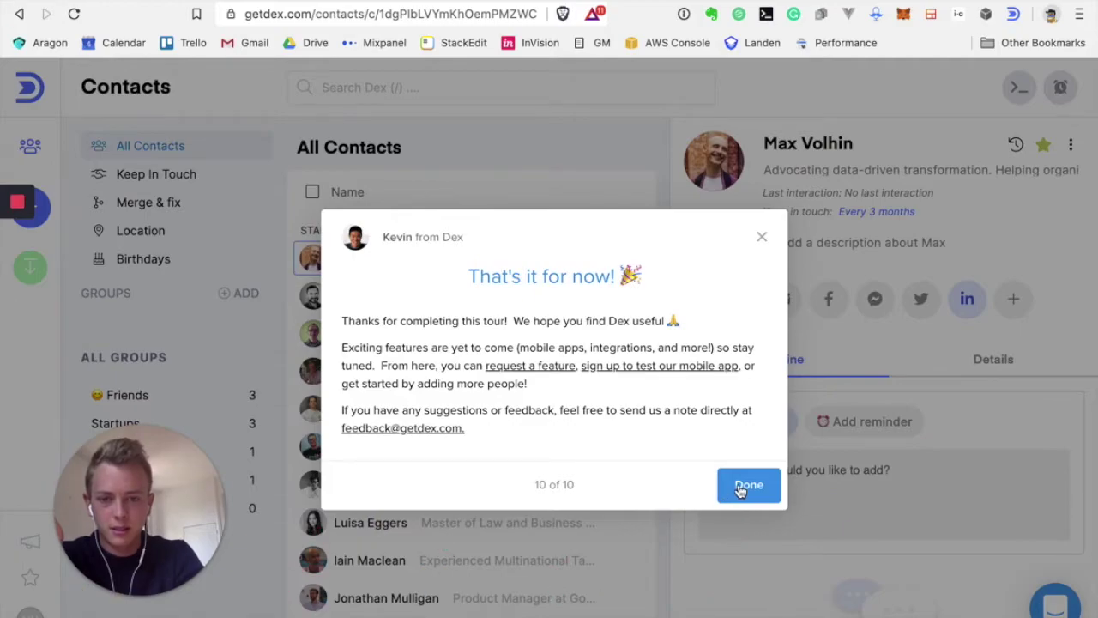
click(744, 486)
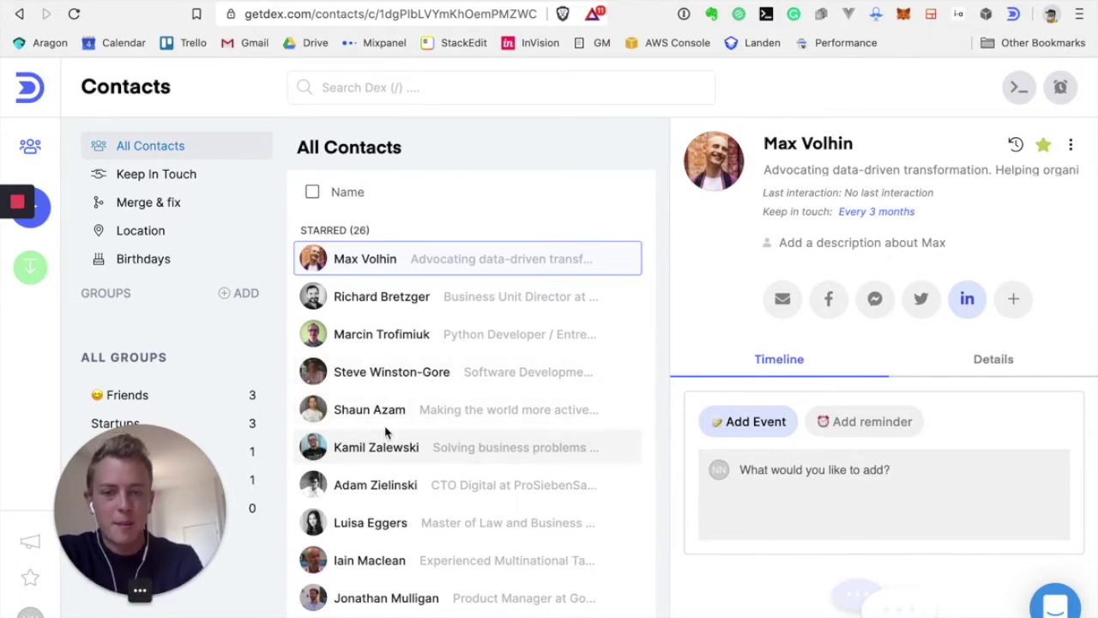
Add the note 'Writing notes is cool!' to the contact's timeline
click(813, 473)
text(Writing notes is cool!)
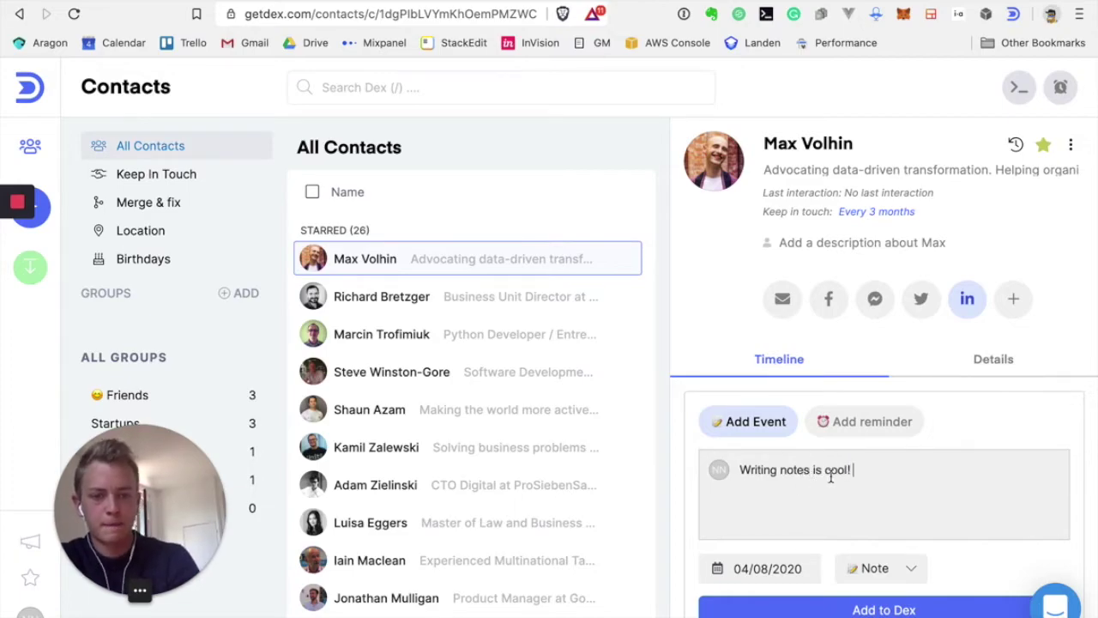
scroll(897, 489, down, 1)
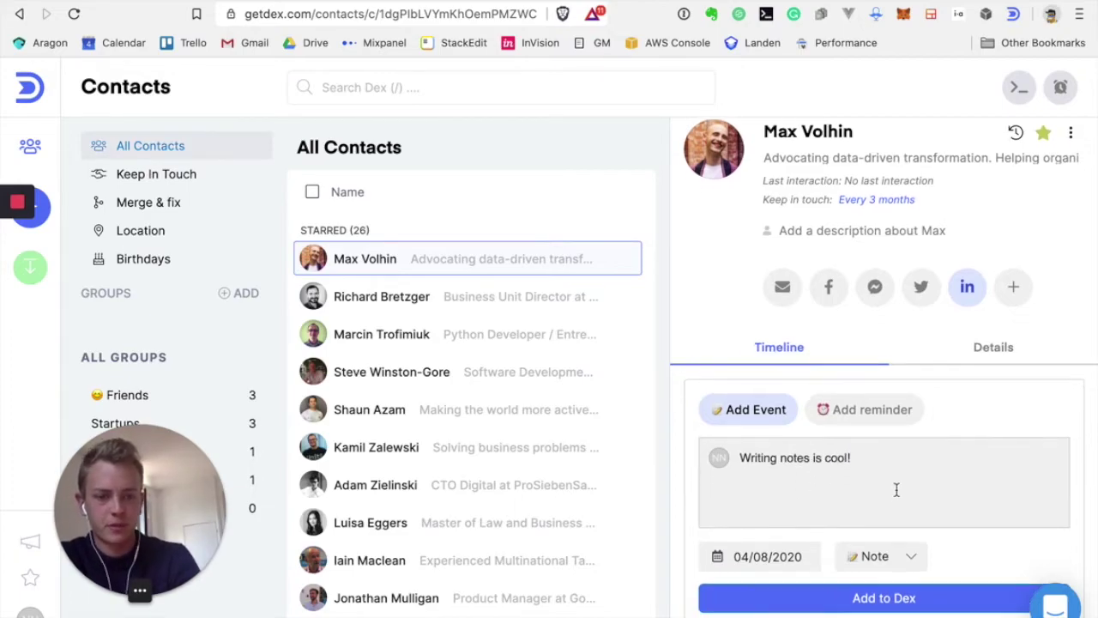
click(846, 590)
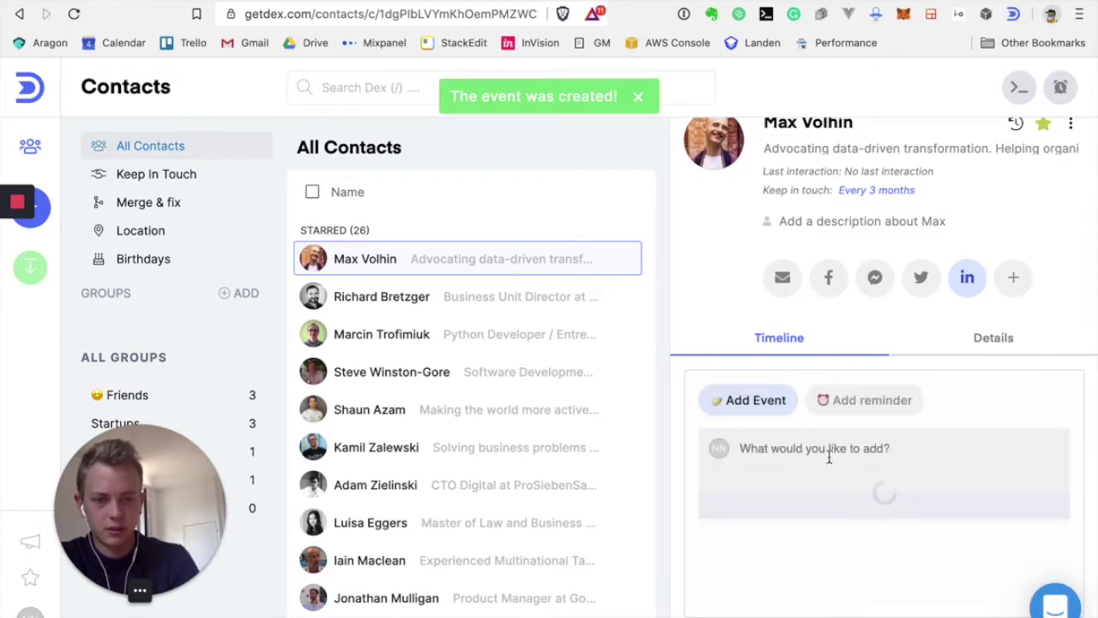
Log a 'Hello!' entry of type Meeting, then open the contact's Details
scroll(829, 458, down, 1)
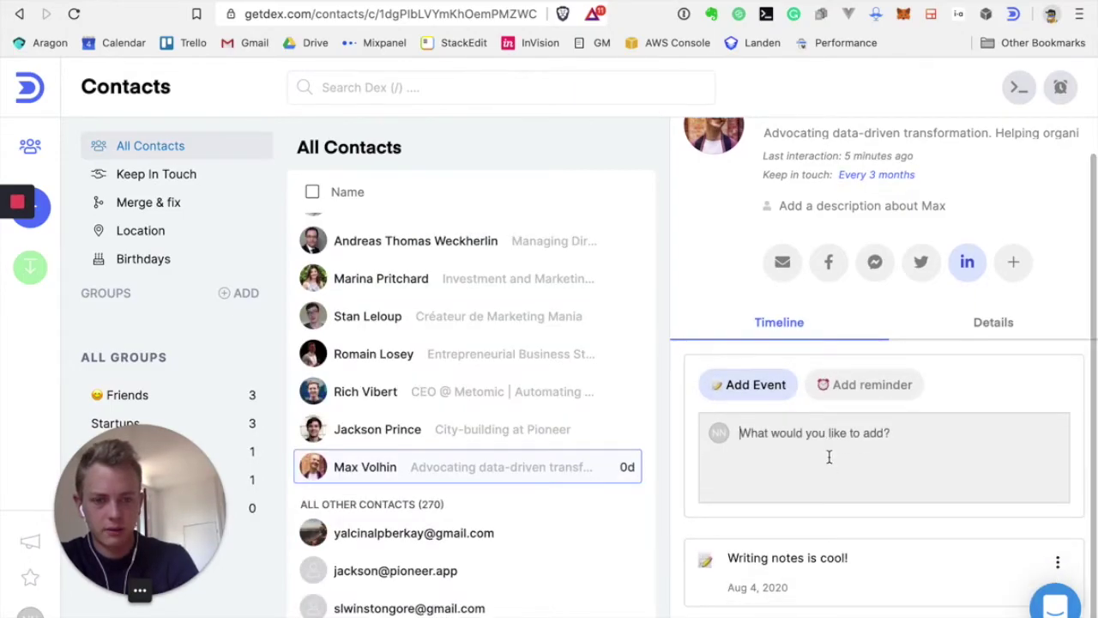
text(Hell)
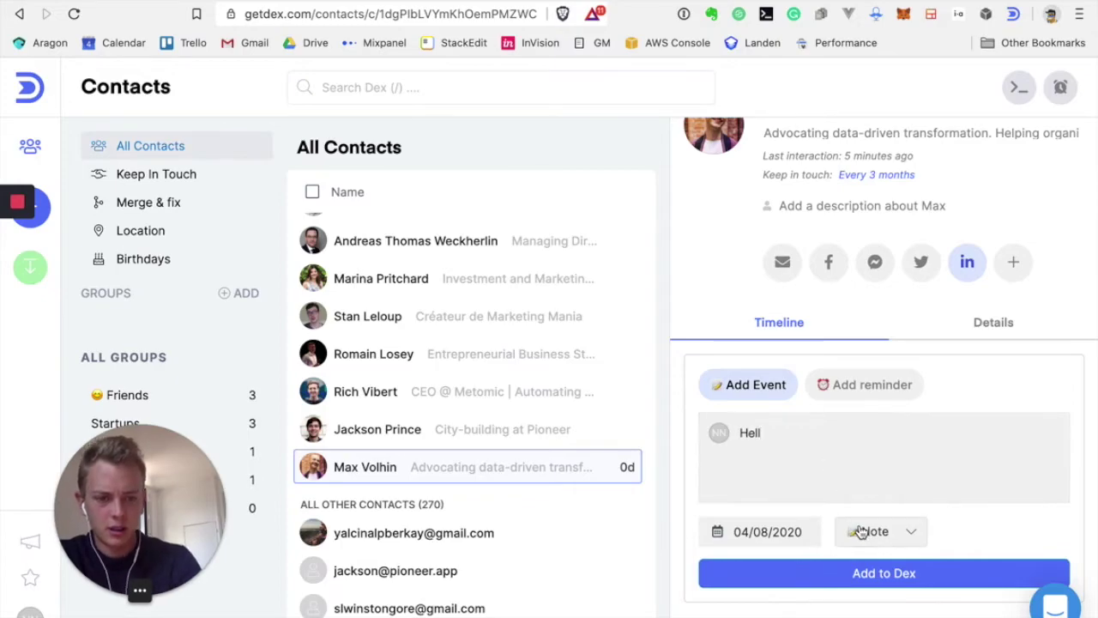
click(875, 525)
click(892, 403)
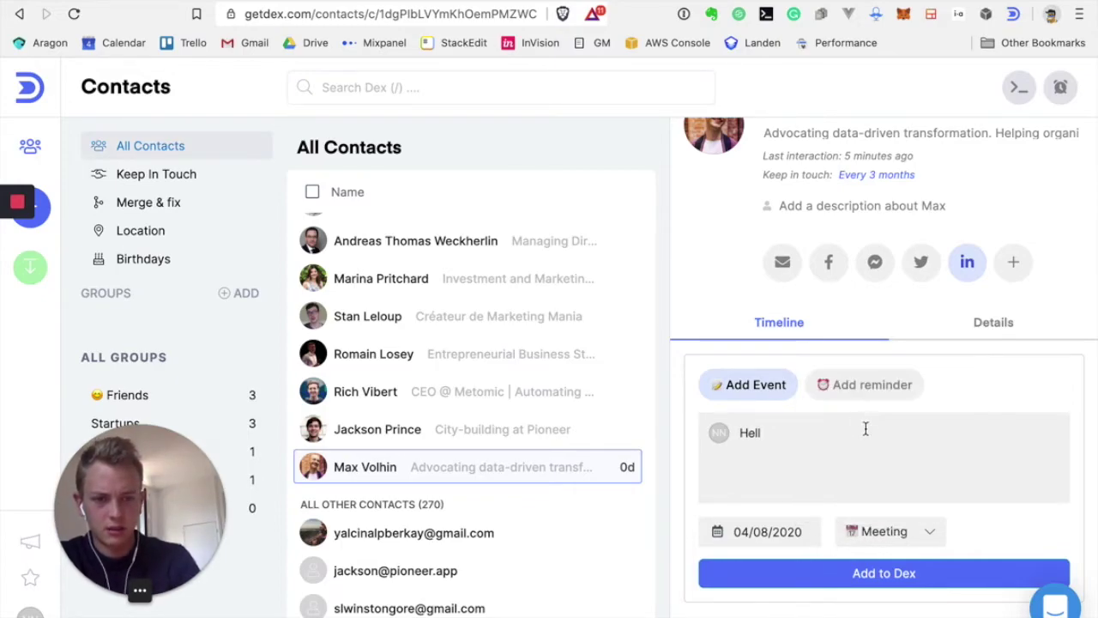
click(830, 571)
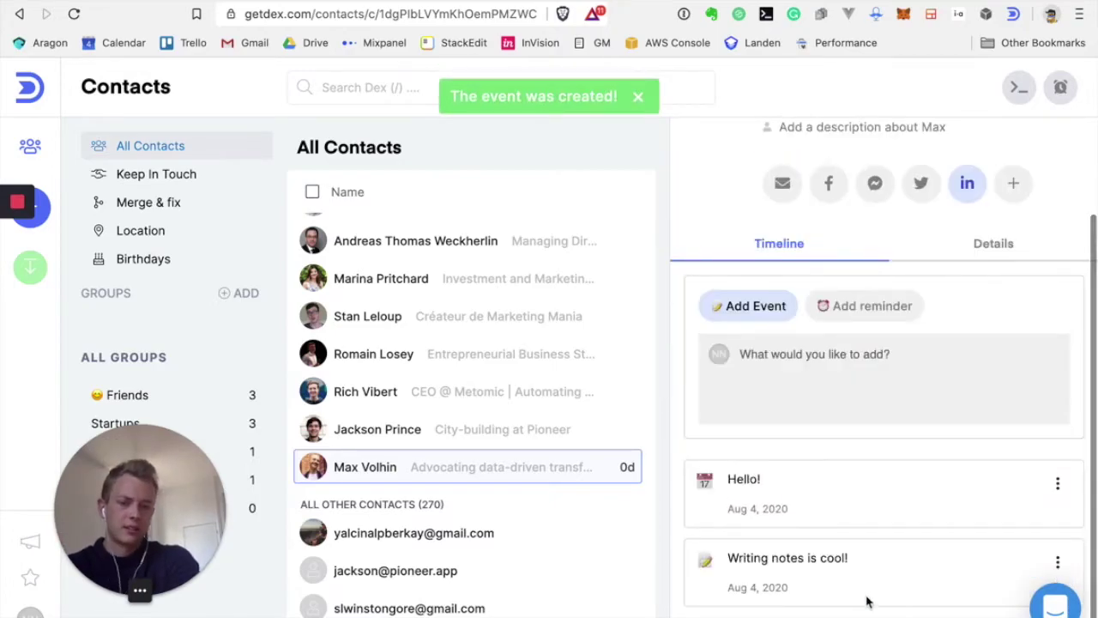
scroll(926, 428, up, 2)
click(988, 364)
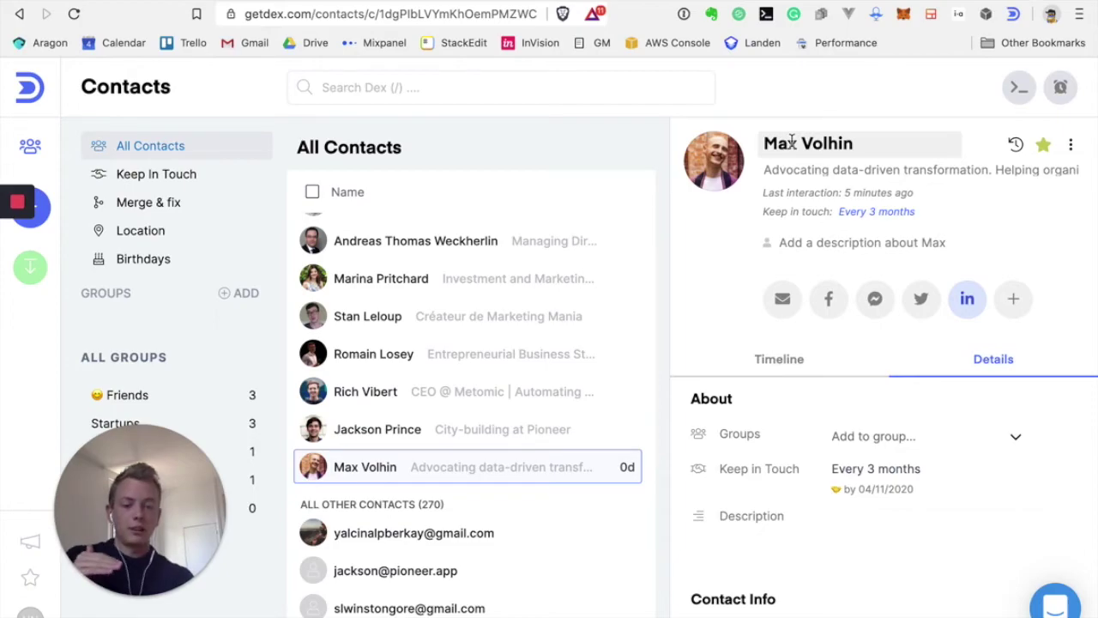
Review the logged note and meeting on the contact's Timeline, then switch back to Details
click(764, 359)
scroll(815, 501, down, 2)
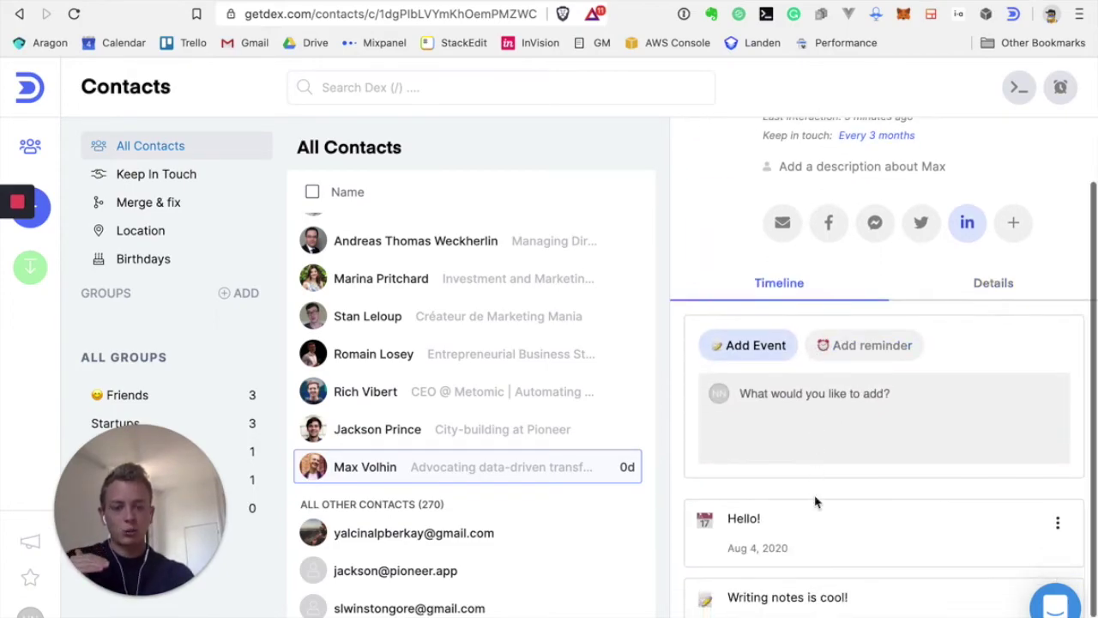
scroll(814, 514, down, 1)
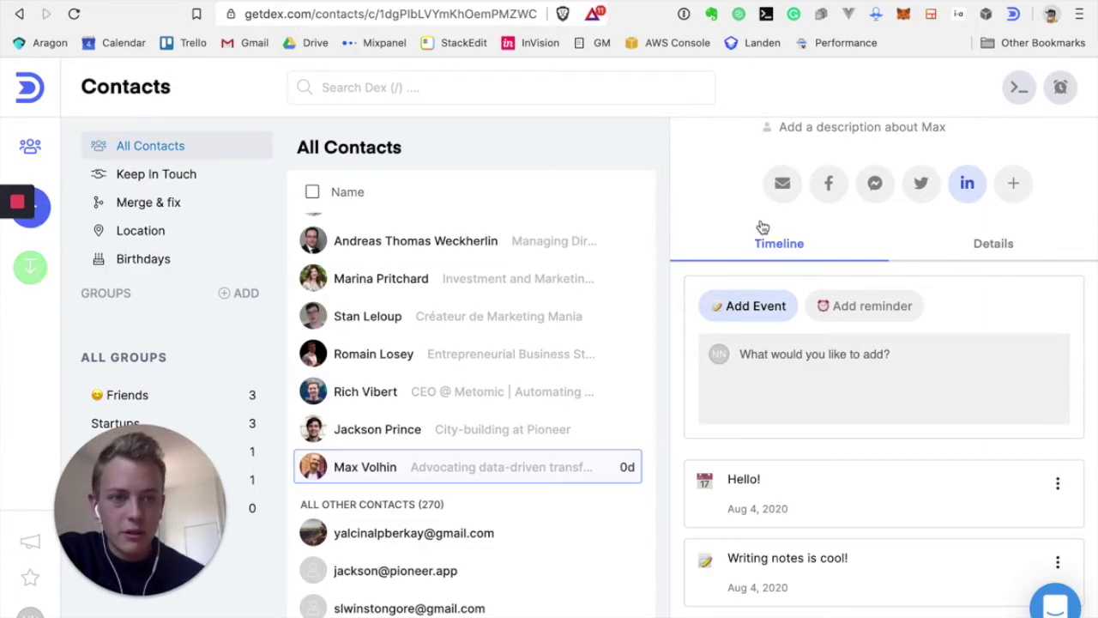
scroll(762, 228, up, 3)
click(992, 360)
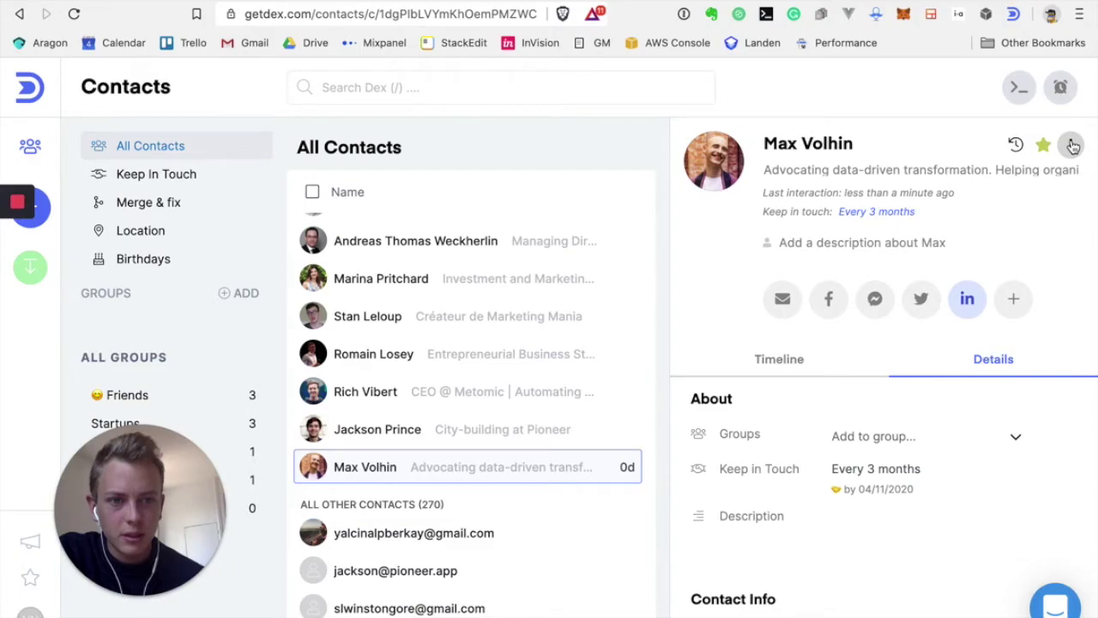
Return to the contact's Timeline listing 'We met!' and 'Hello!', and check the three-dot menu without choosing anything
scroll(995, 201, down, 5)
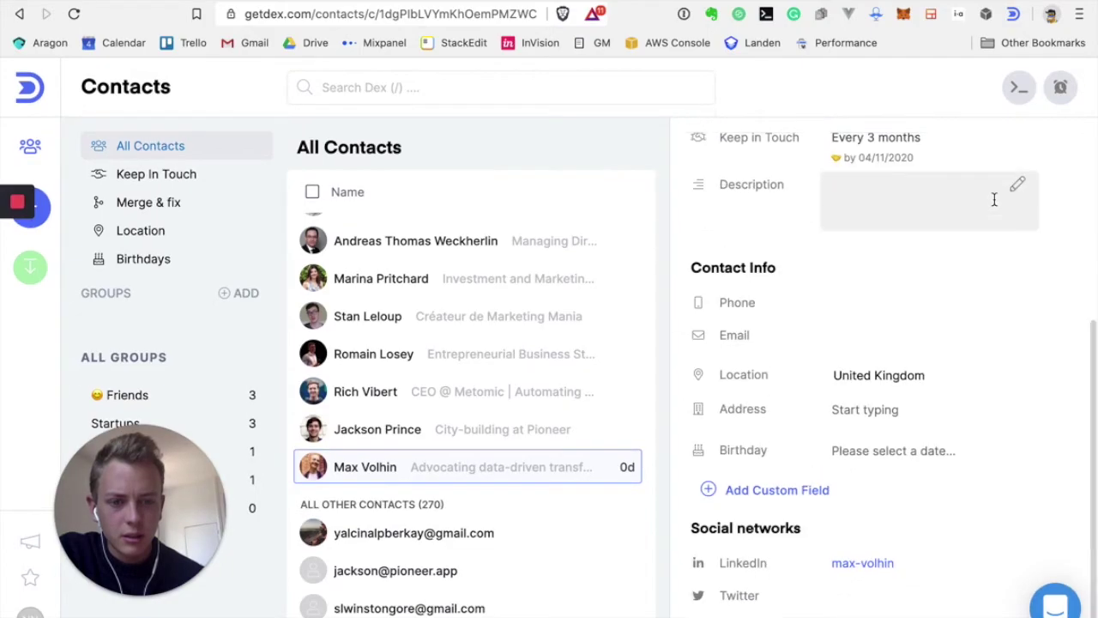
scroll(994, 199, up, 5)
click(791, 360)
scroll(861, 415, down, 1)
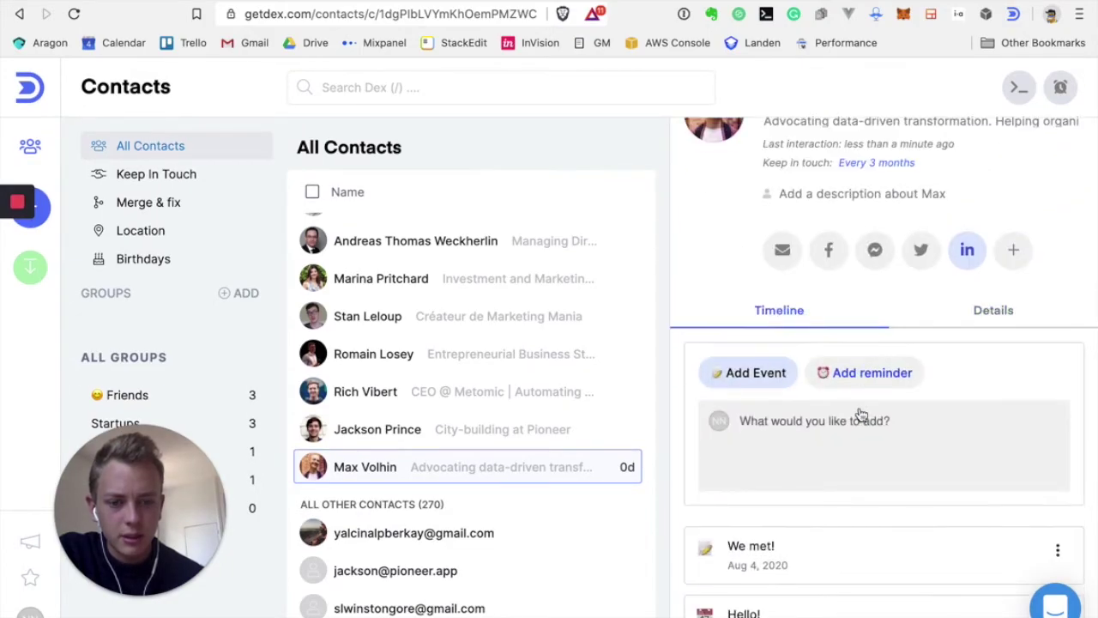
scroll(860, 414, down, 2)
scroll(803, 434, up, 3)
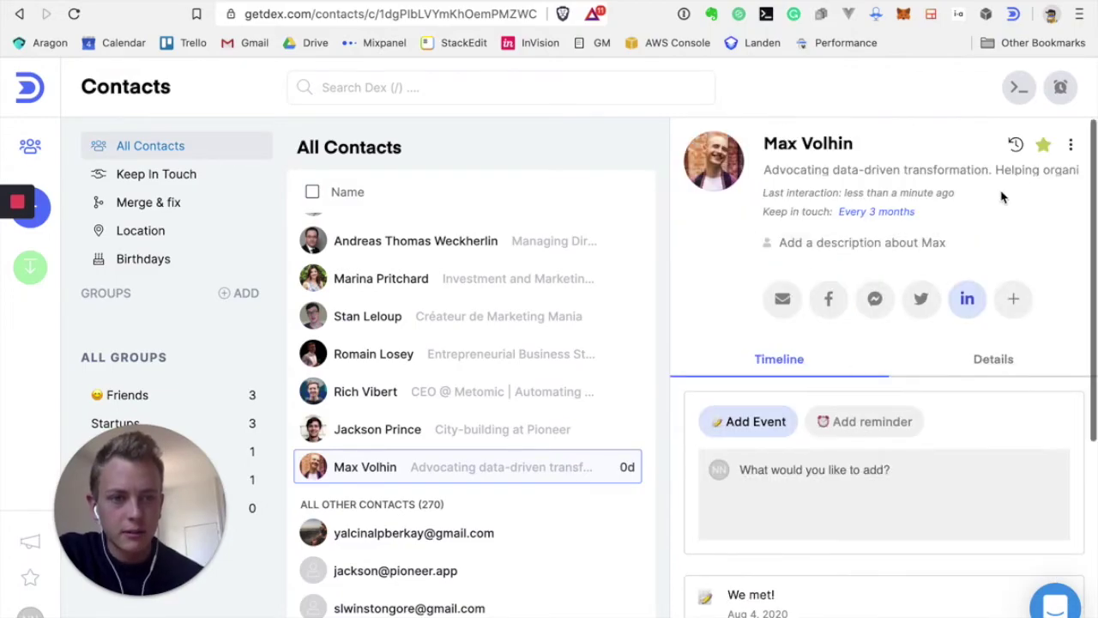
click(1070, 144)
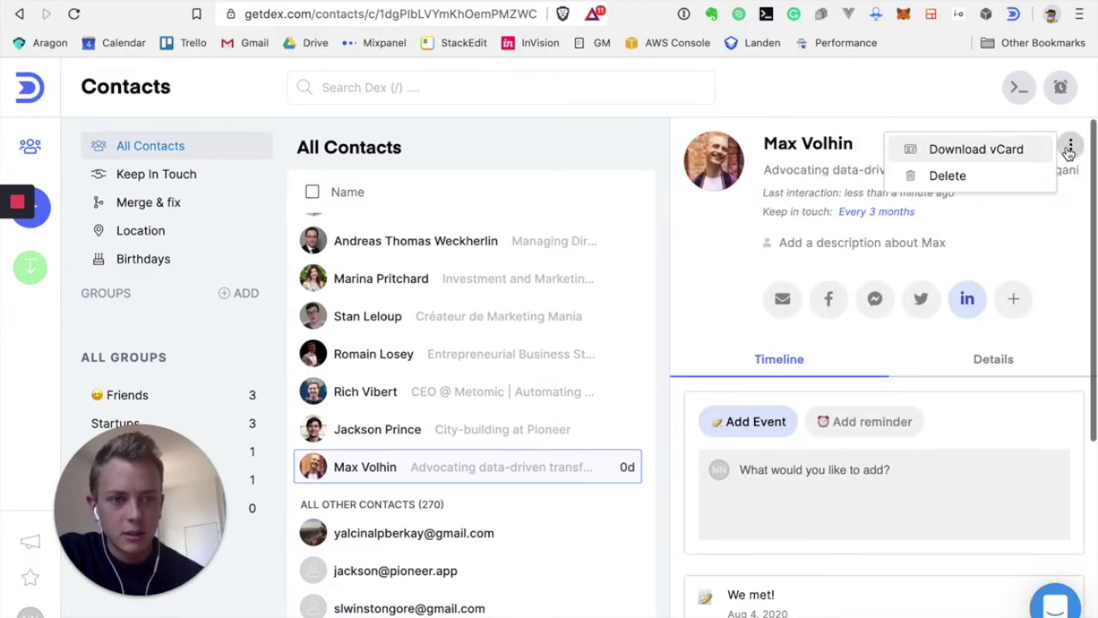
click(1063, 213)
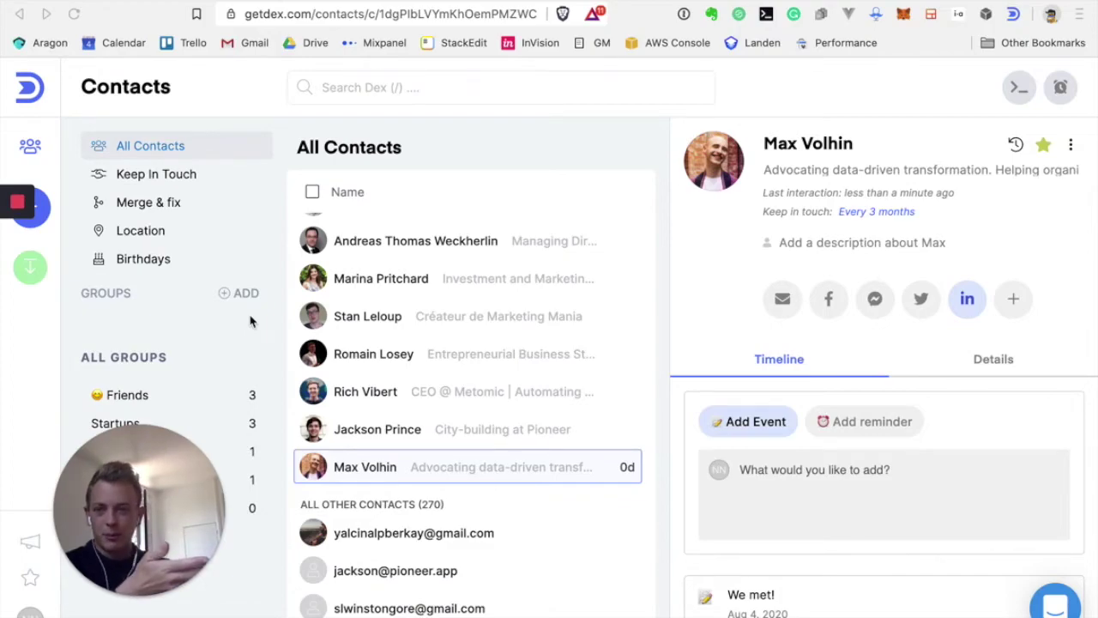
View the Keep in Touch board's frequency columns and the 15-day Premium trial notice
click(176, 176)
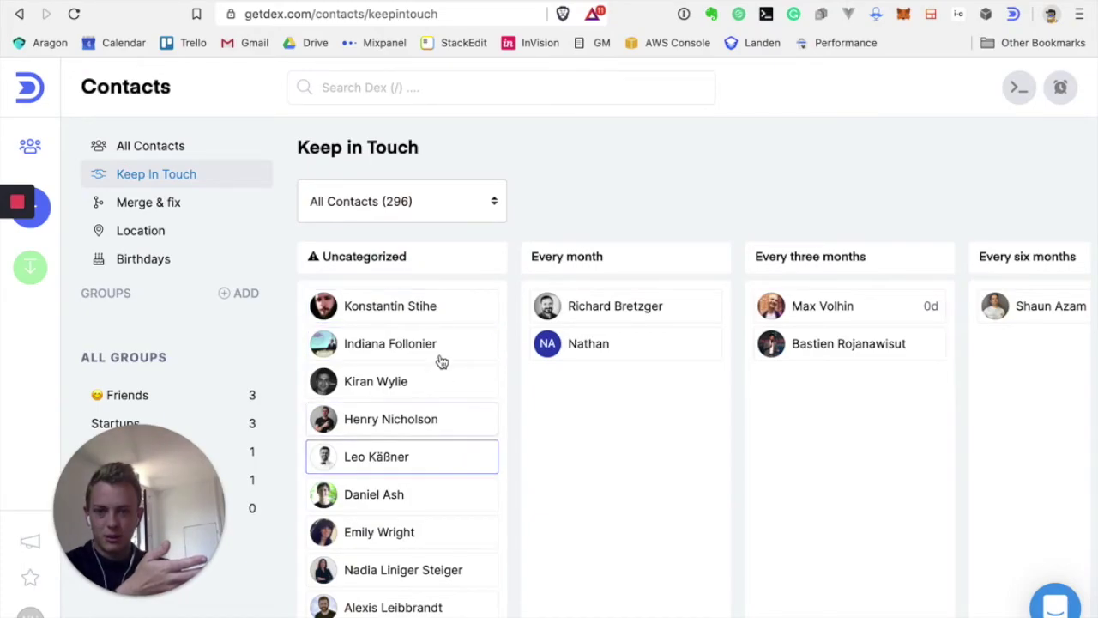
scroll(439, 354, right, 4)
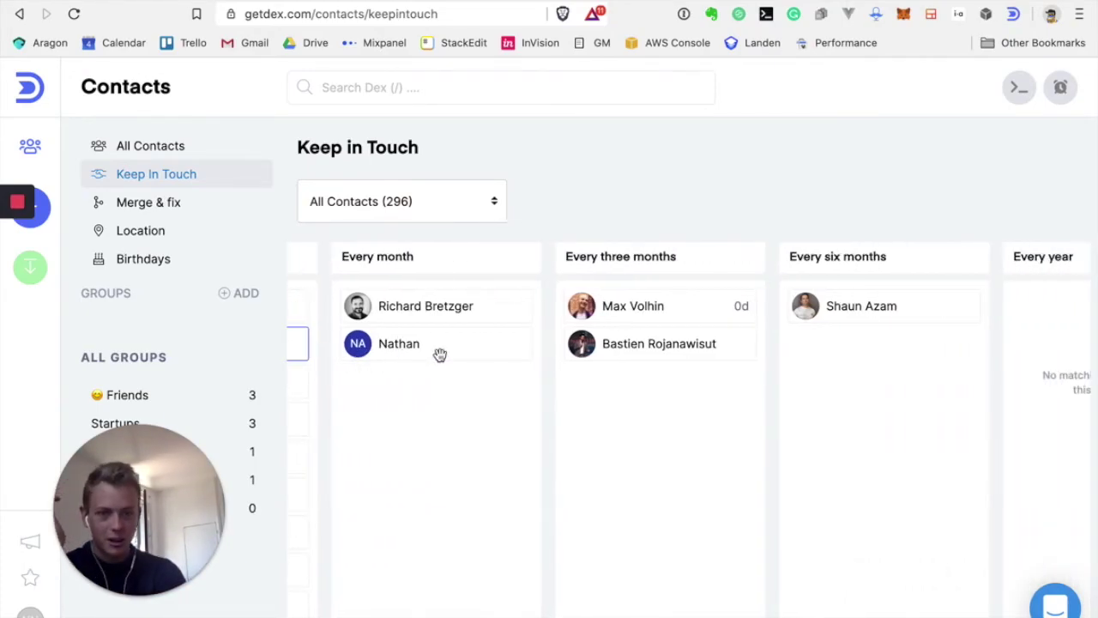
scroll(439, 354, left, 4)
drag(172, 480, 297, 259)
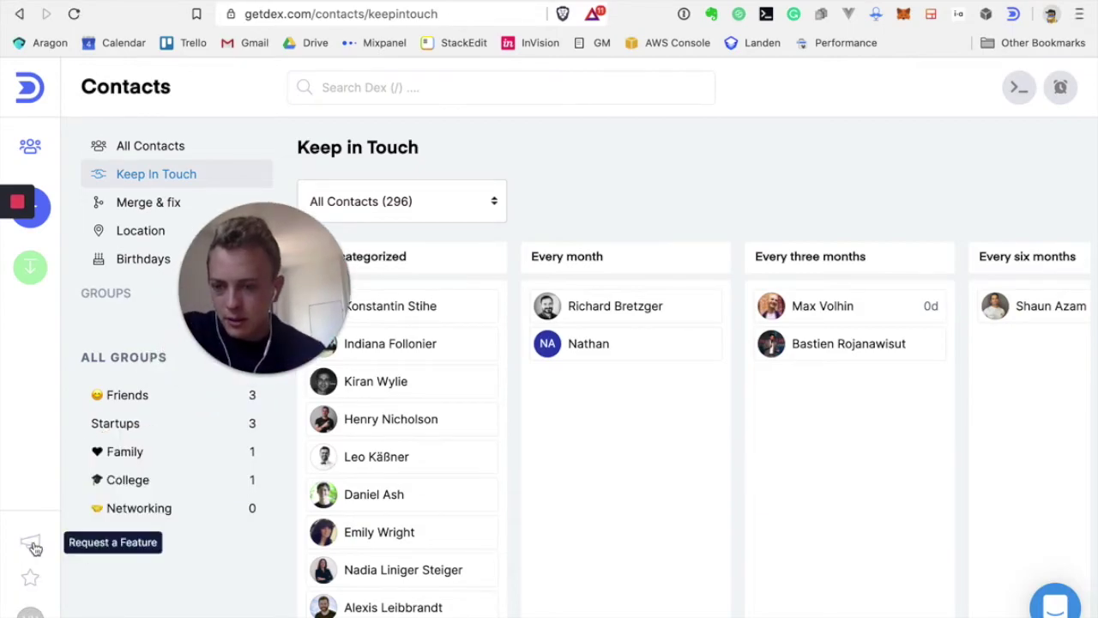
click(30, 576)
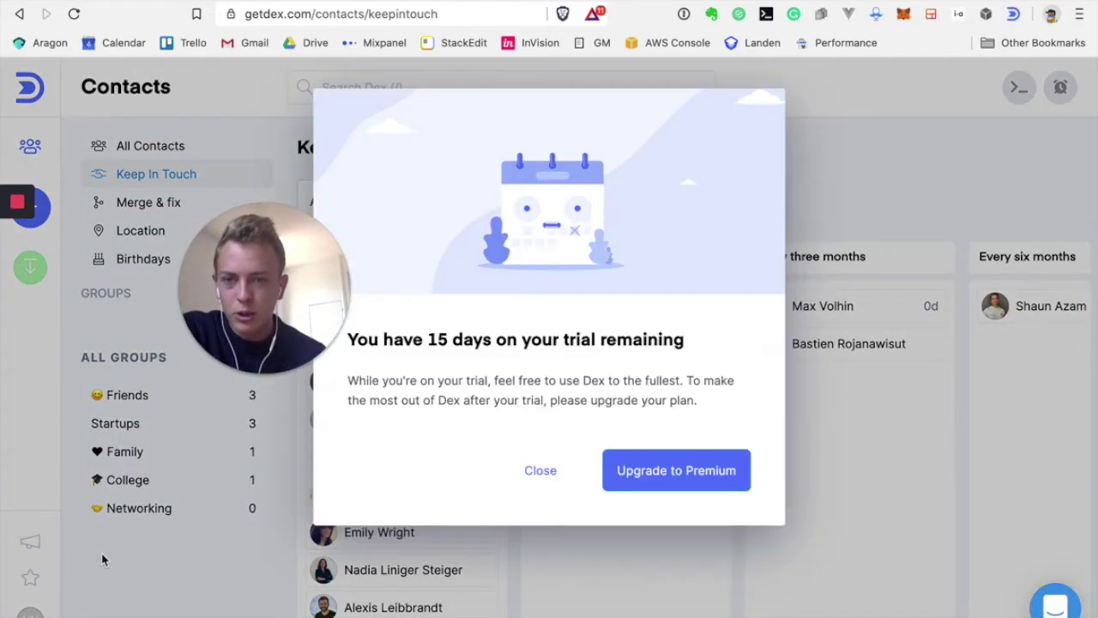
Open the Premium upgrade page and scroll through the $9.99/month plan and card payment form
click(639, 480)
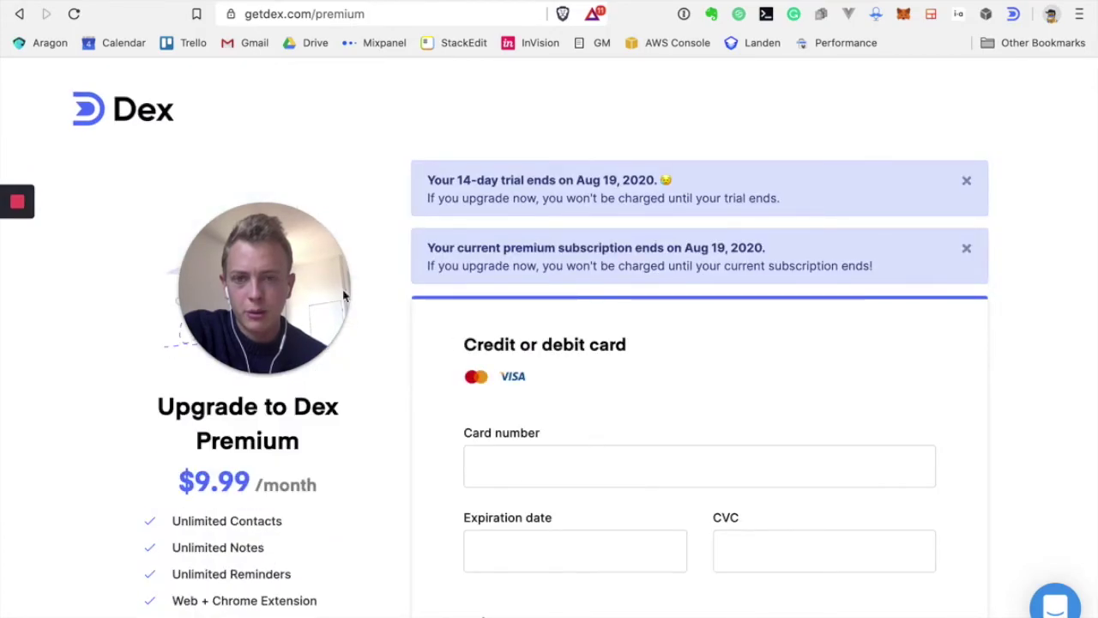
drag(275, 221, 291, 117)
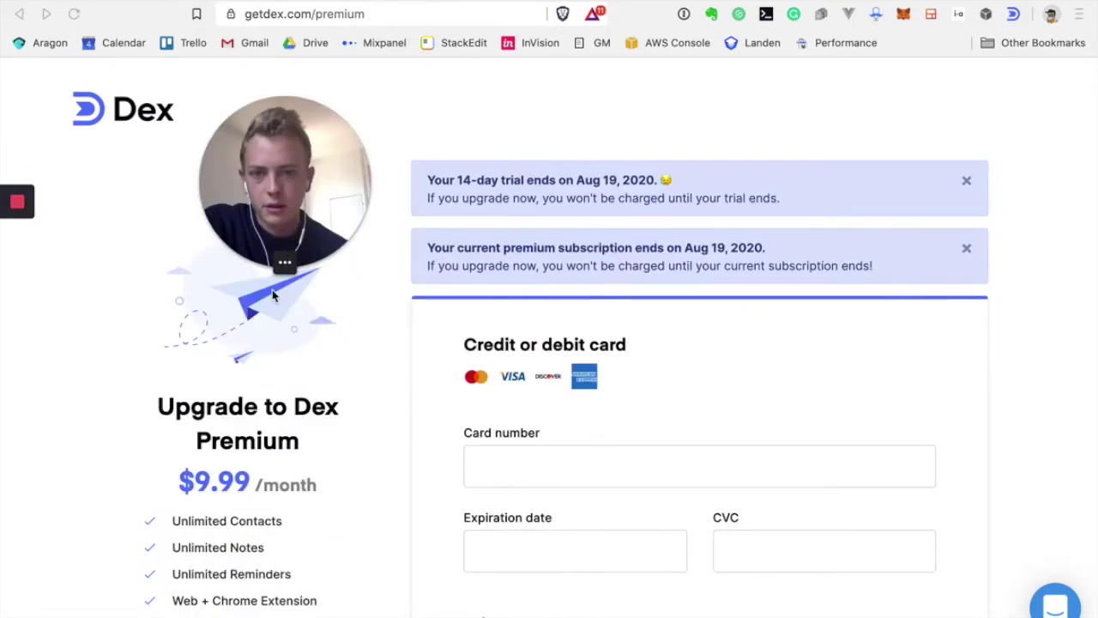
scroll(267, 393, down, 2)
scroll(261, 463, down, 2)
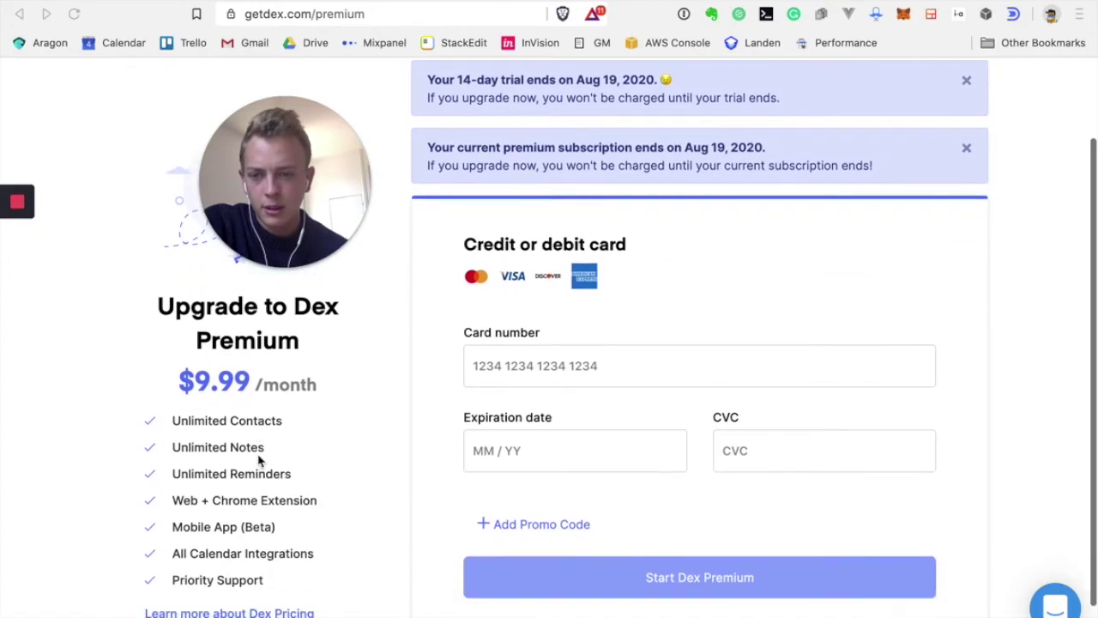
scroll(625, 262, down, 2)
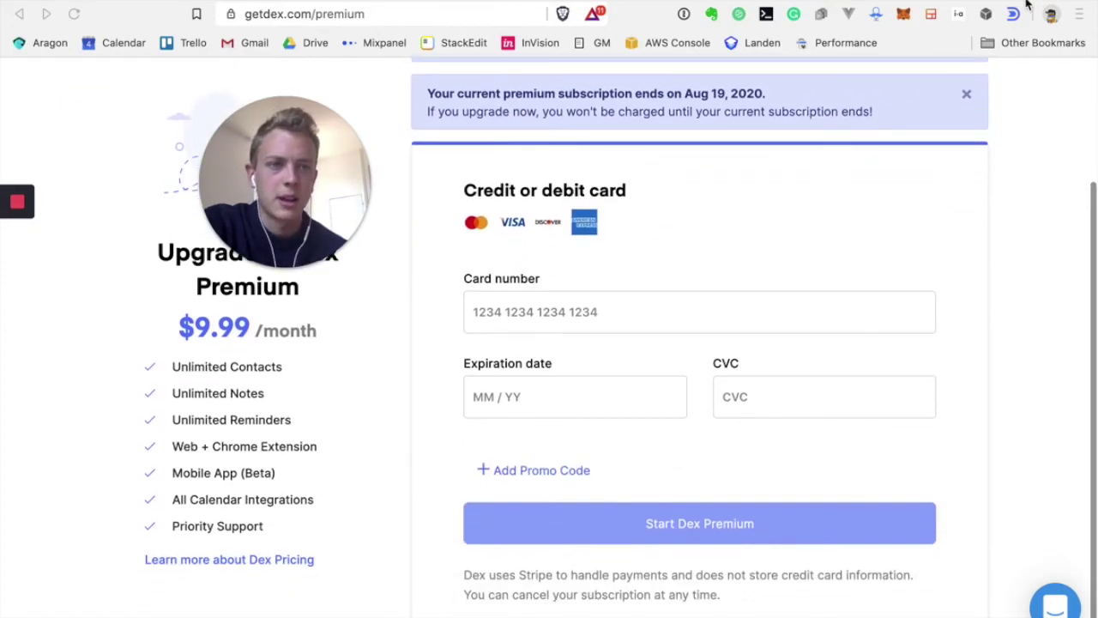
click(1013, 16)
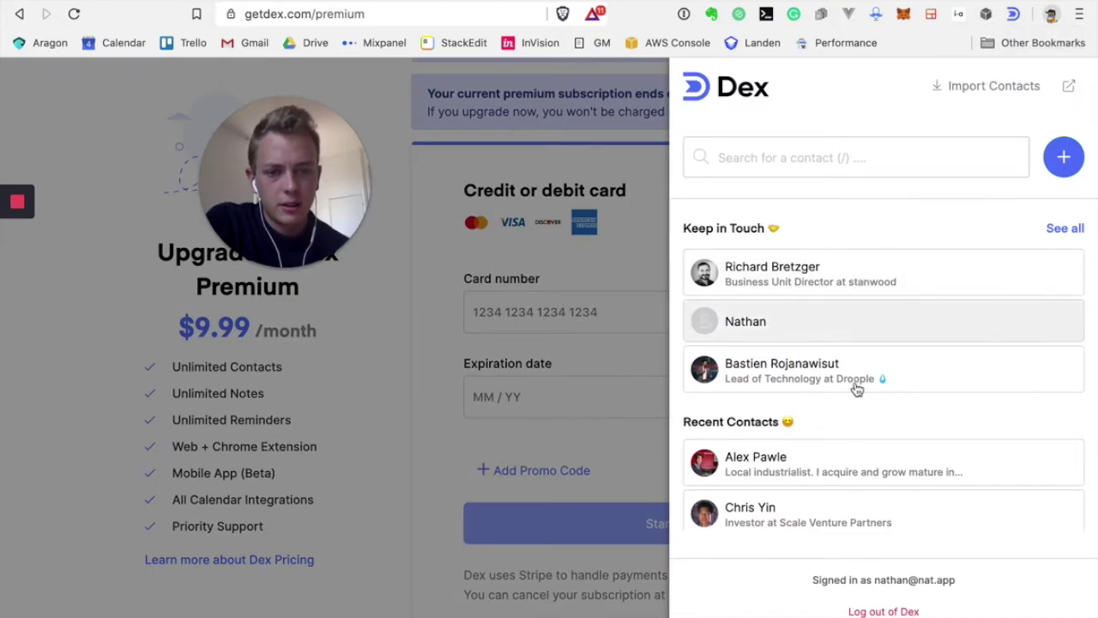
Search the Dex for Chrome panel for the new contact, preview their profile, then close the panel
scroll(855, 387, down, 2)
scroll(855, 387, up, 2)
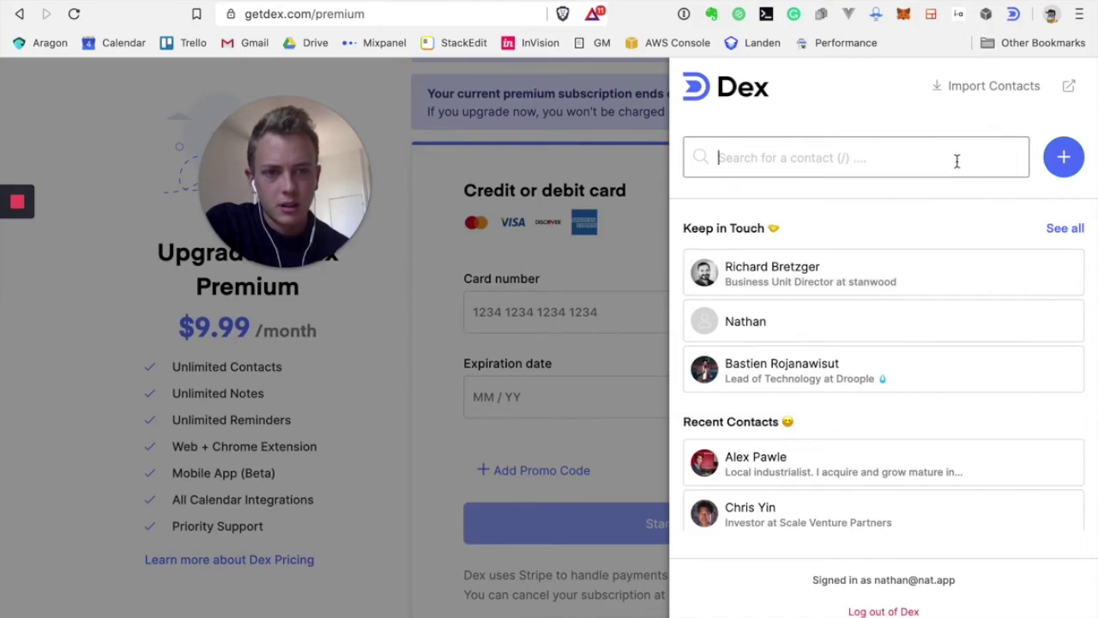
text(nathan)
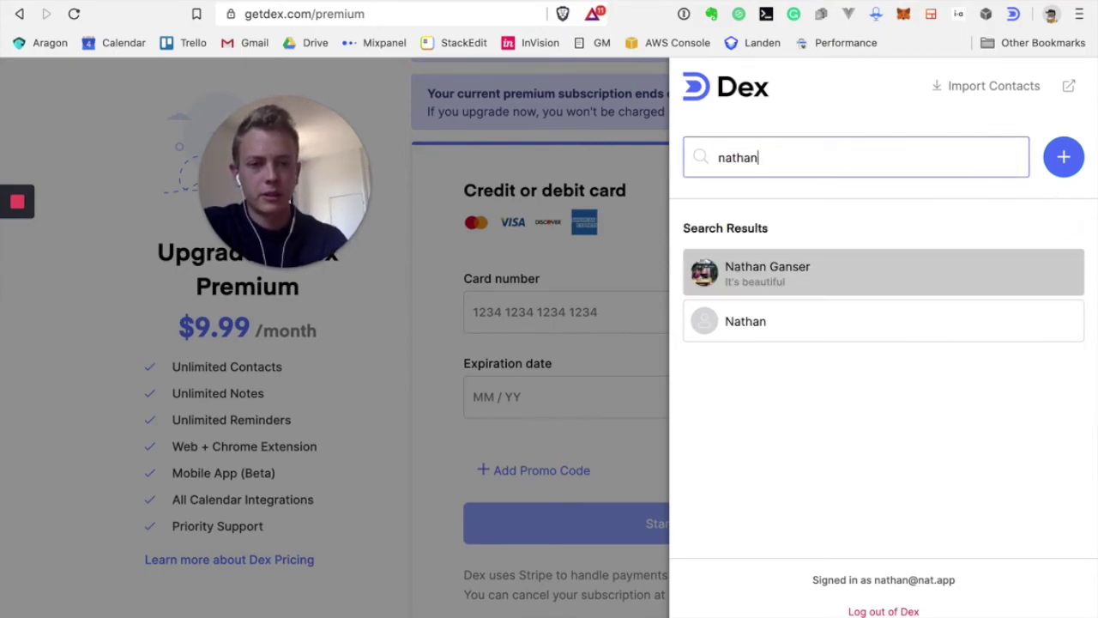
click(865, 273)
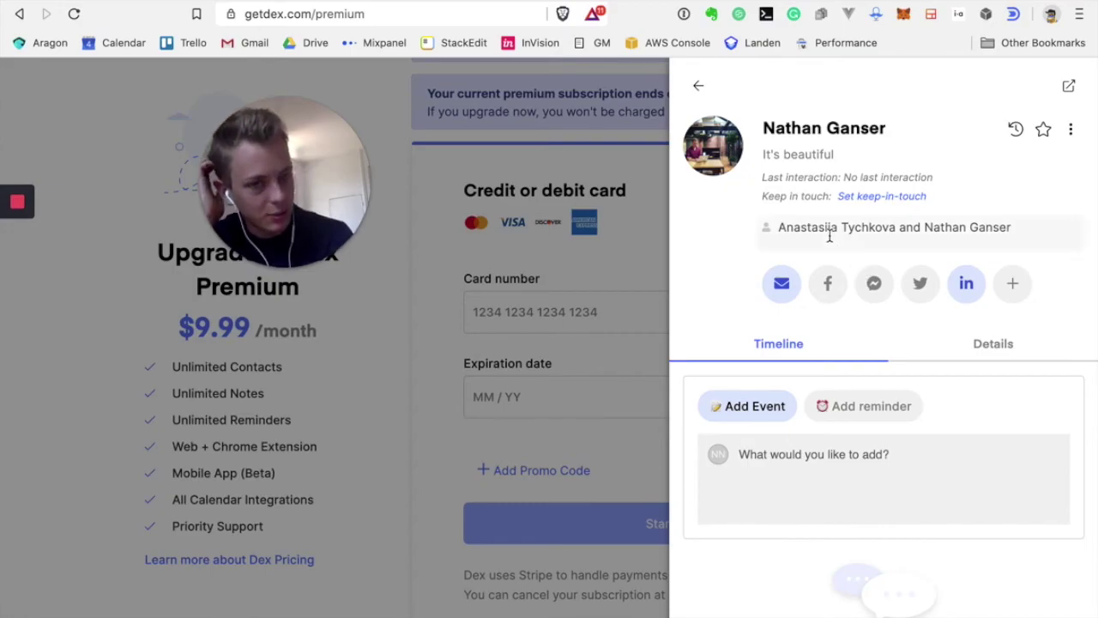
scroll(830, 238, down, 2)
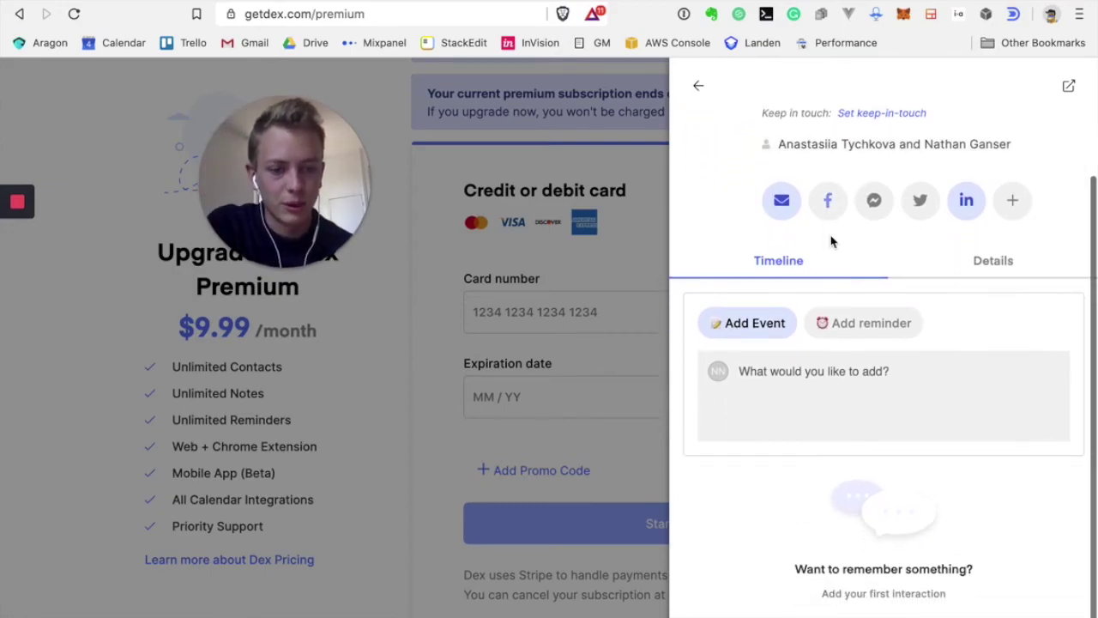
scroll(830, 241, up, 2)
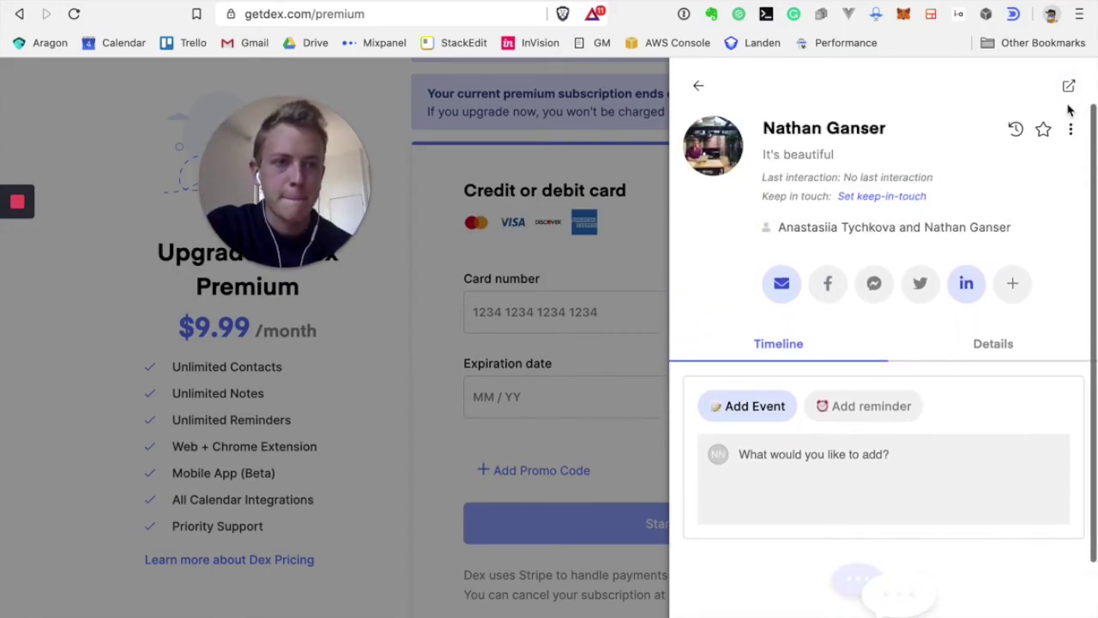
click(700, 88)
click(132, 287)
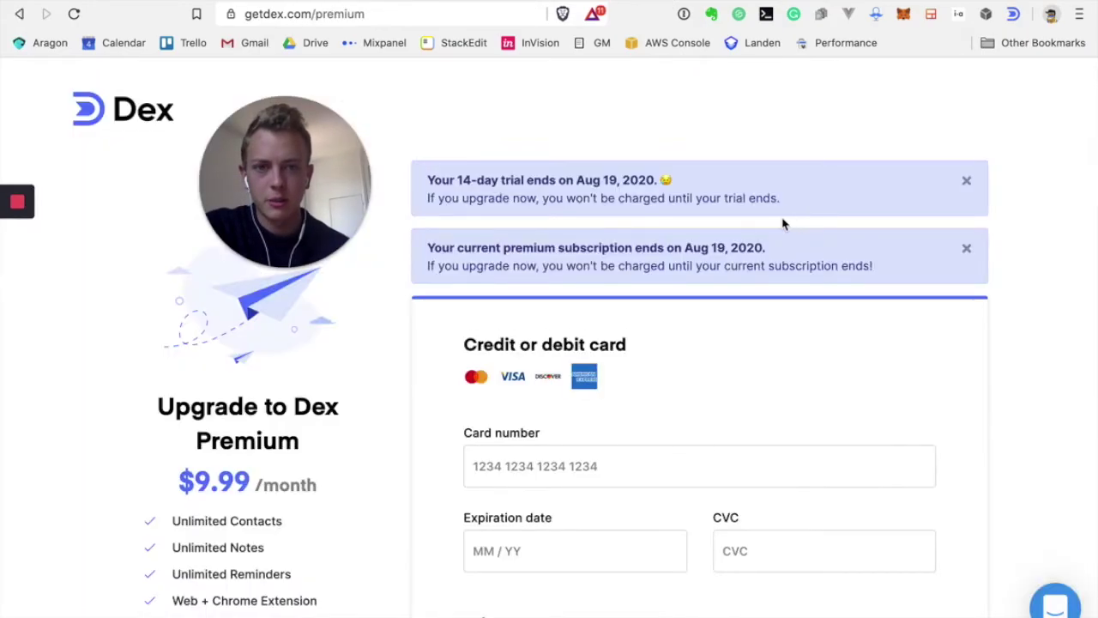
scroll(254, 477, down, 5)
scroll(255, 486, up, 5)
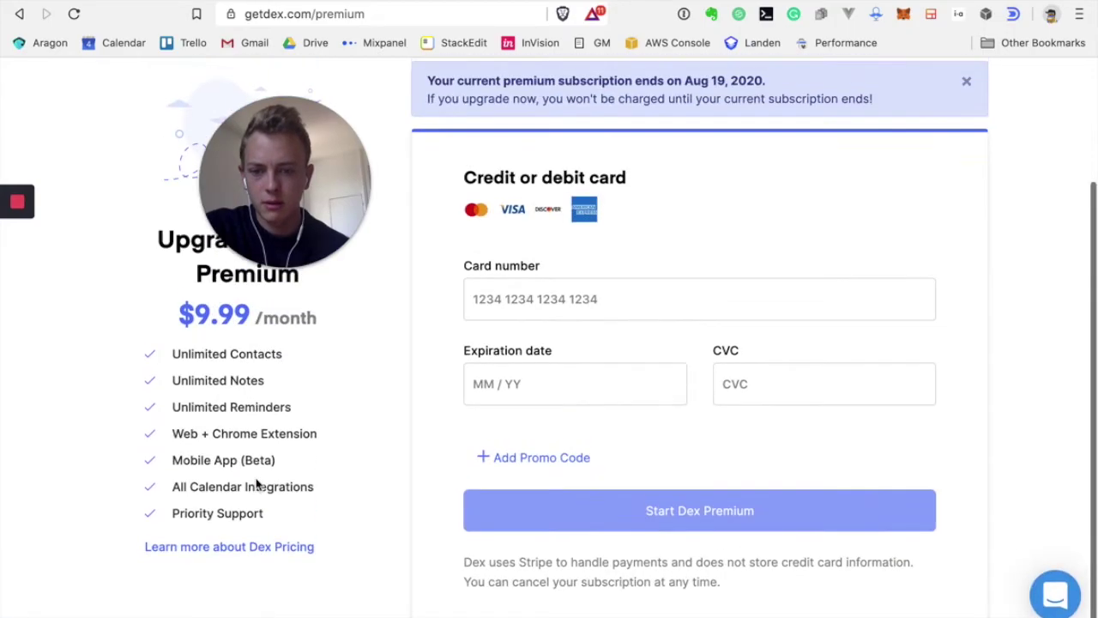